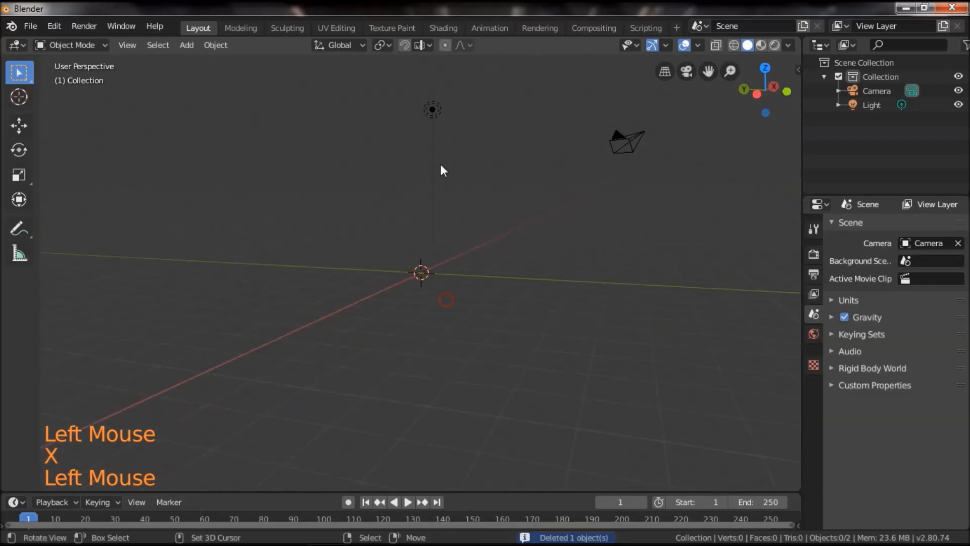
# Delete the light from the scene.
pyautogui.press('x')
pyautogui.click(456, 199)
pyautogui.moveTo(456, 197); pyautogui.dragTo(413, 299, button='middle')
# Add an ico sphere mesh at the world origin and scale it up uniformly to about 1.55.
pyautogui.hotkey('shift', 'a')
pyautogui.moveTo(478, 273)
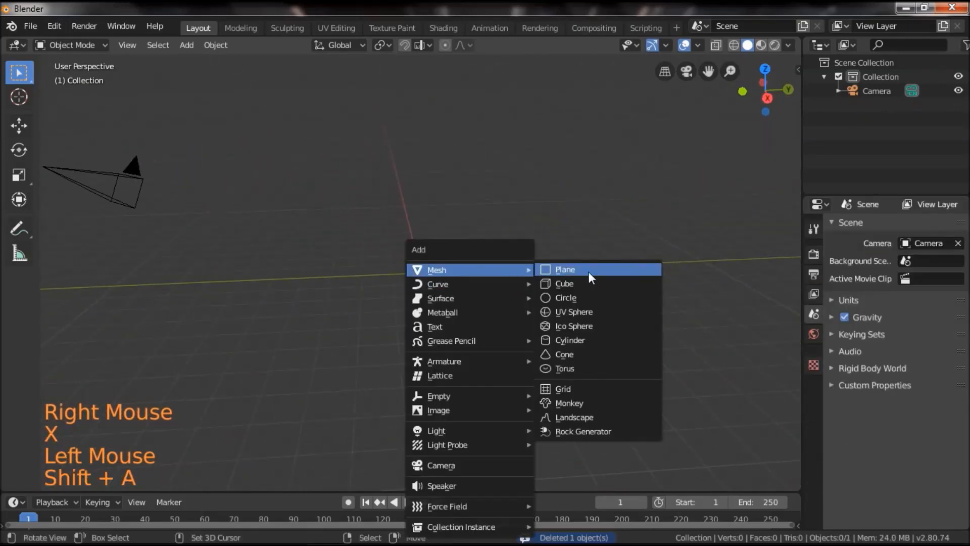
pyautogui.click(588, 326)
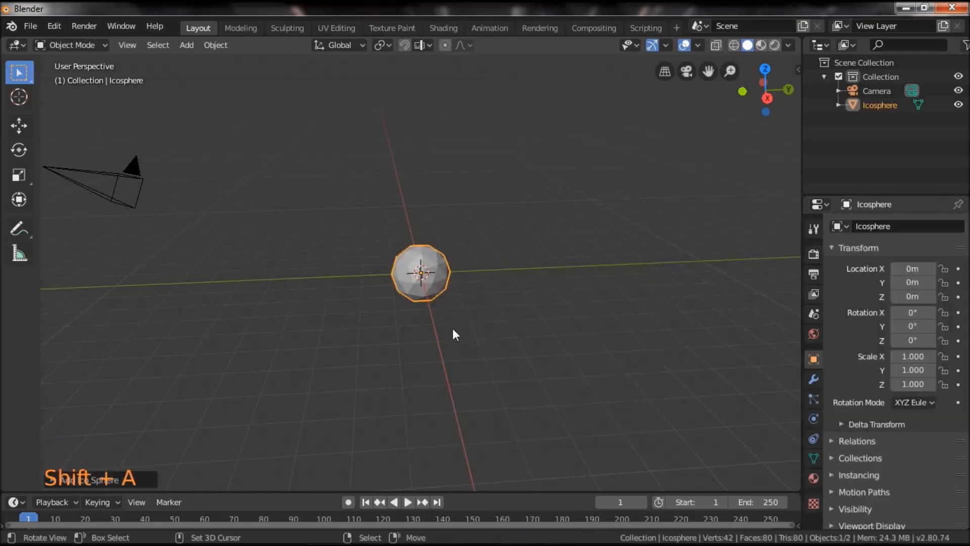
pyautogui.moveTo(456, 331); pyautogui.dragTo(475, 317, button='middle')
pyautogui.scroll(8, 477, 318)
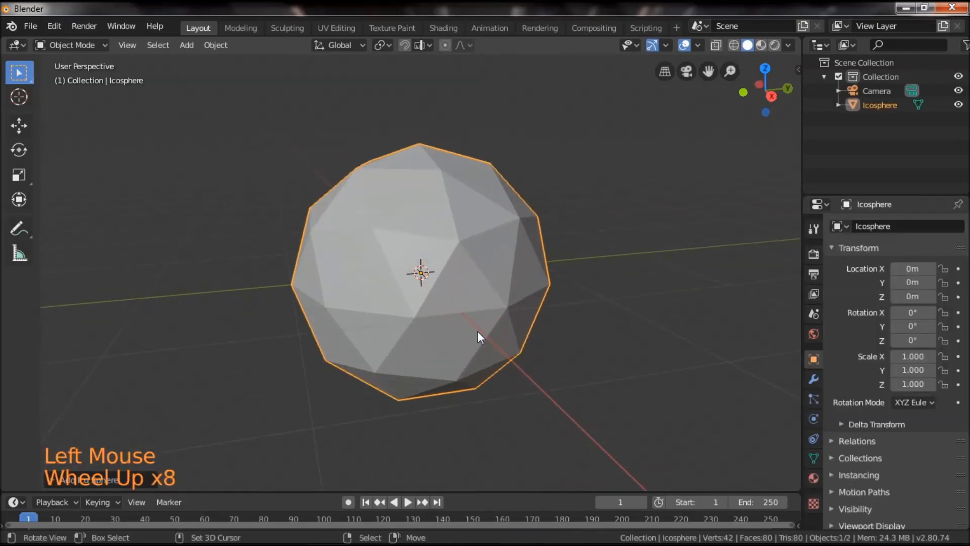
pyautogui.press('s')
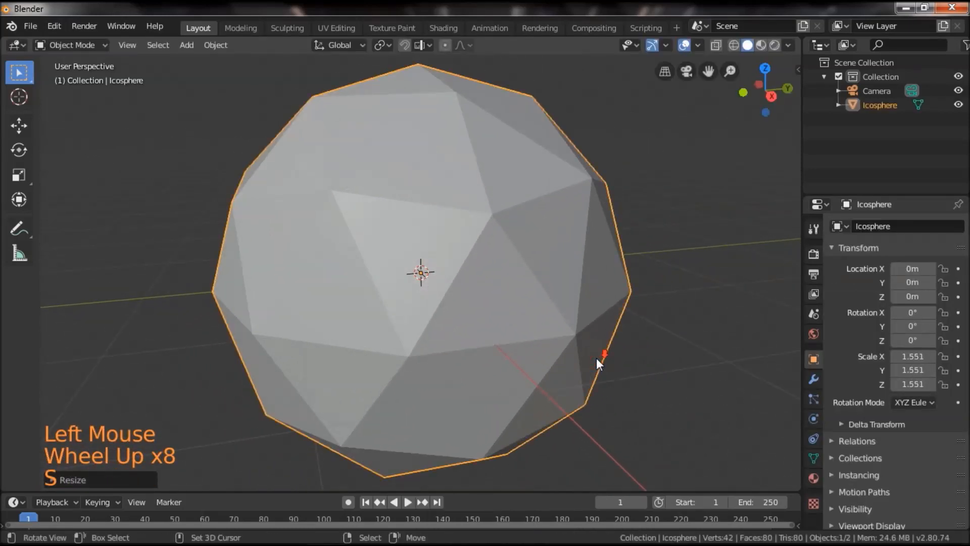
pyautogui.scroll(-4, 596, 358)
pyautogui.click(526, 356)
# Move the ico sphere straight up along Z to a height of about 1.9 m.
pyautogui.click(18, 125)
pyautogui.moveTo(421, 214); pyautogui.dragTo(440, 95)
pyautogui.moveTo(282, 177); pyautogui.dragTo(378, 183)
pyautogui.keyDown('shift'); pyautogui.moveTo(580, 155); pyautogui.dragTo(547, 259); pyautogui.keyUp('shift')
pyautogui.scroll(3, 548, 260)
# In Edit Mode with face selection, bevel all edges of the ico sphere by about 0.005 m.
pyautogui.press('Tab')
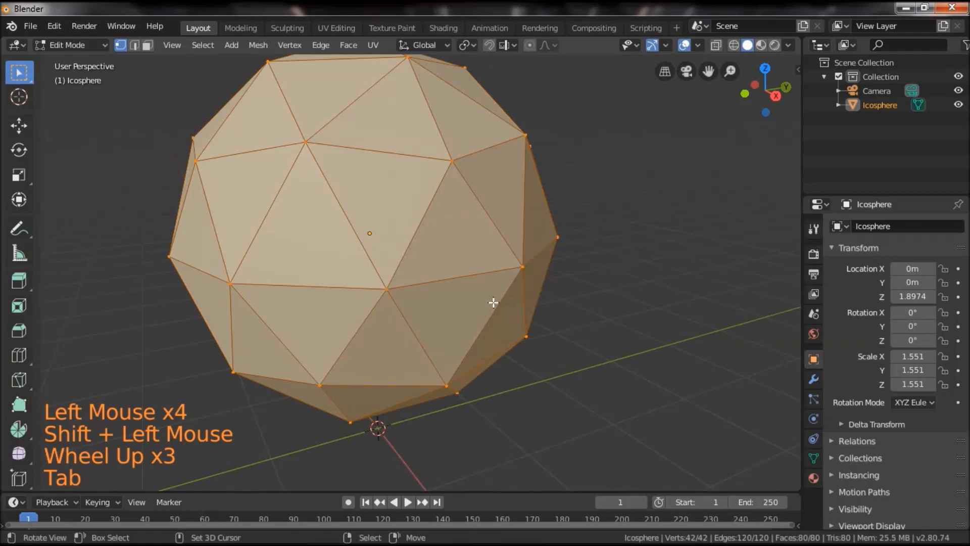
pyautogui.click(147, 45)
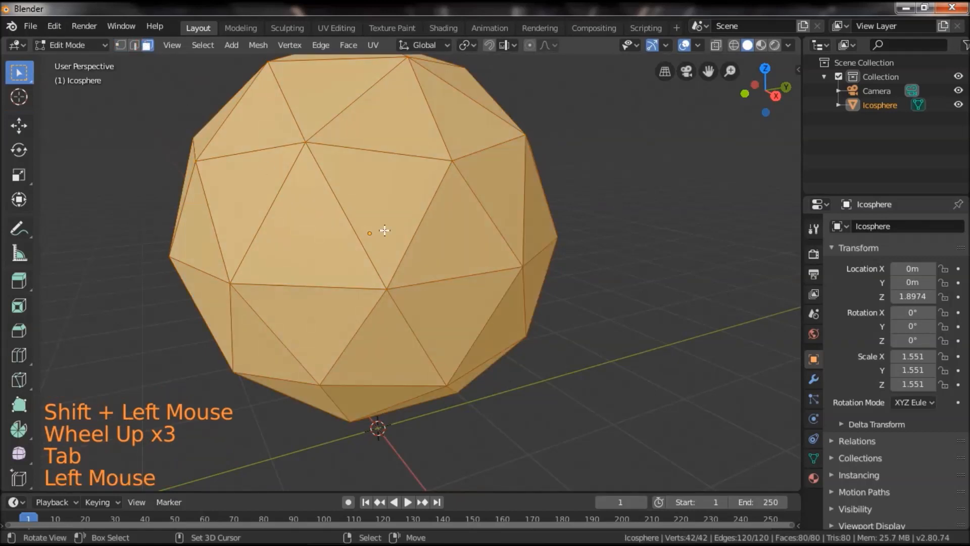
pyautogui.hotkey('ctrl', 'b')
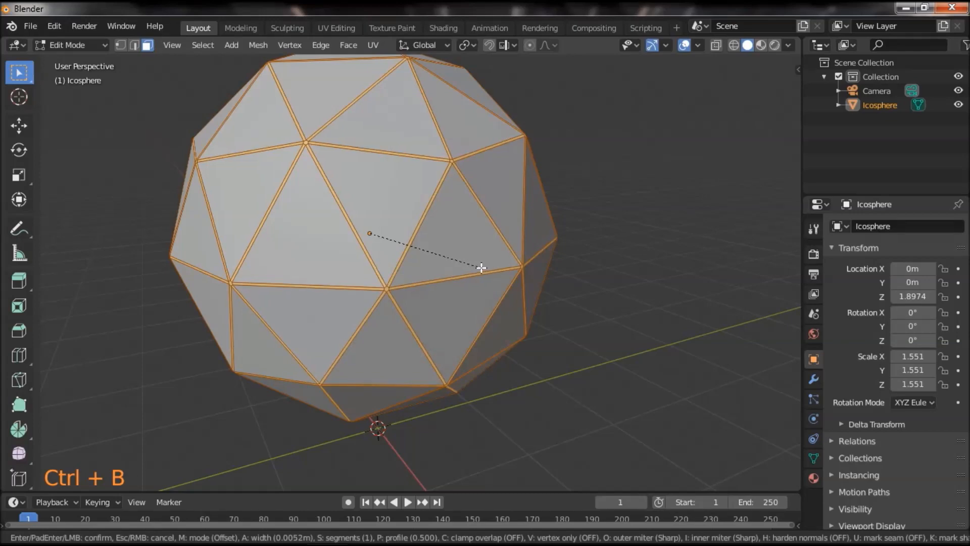
pyautogui.click(481, 267)
# Separate the selected bevel strips from the ico sphere into their own object.
pyautogui.press('p')
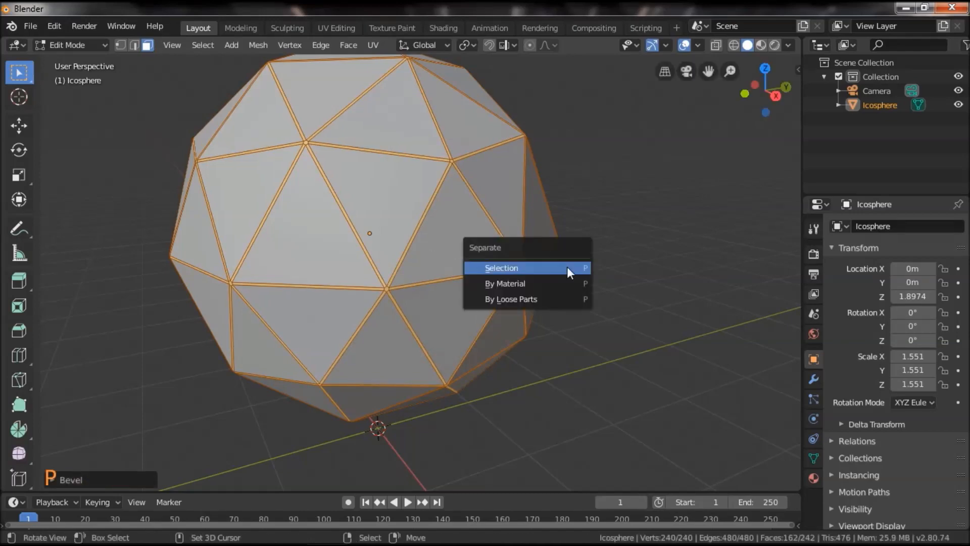
pyautogui.click(567, 266)
pyautogui.moveTo(567, 279); pyautogui.dragTo(504, 291, button='middle')
pyautogui.moveTo(504, 292); pyautogui.dragTo(531, 295)
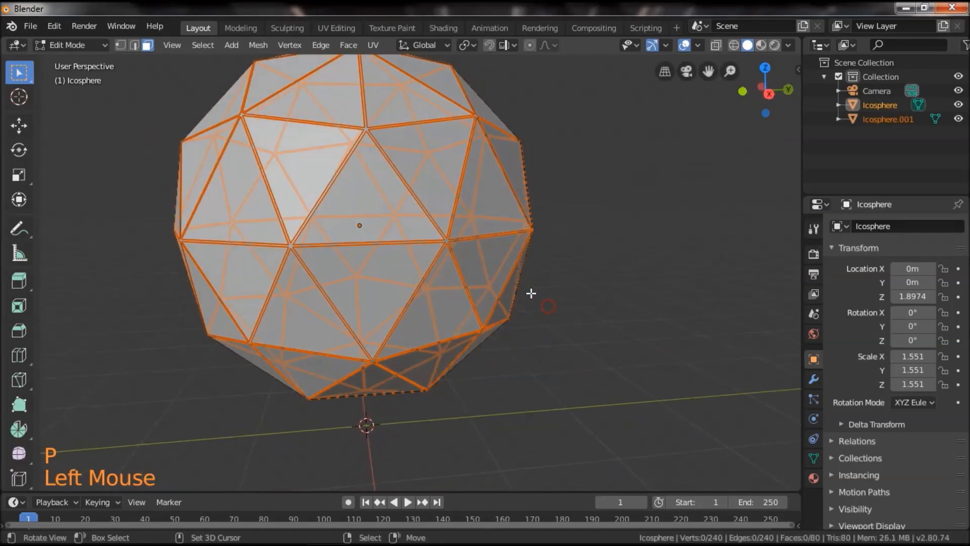
# Select all faces of the remaining triangular panels object and scale them down together inside the separated frame.
pyautogui.press('Tab')
pyautogui.rightClick(377, 232)
pyautogui.moveTo(378, 237); pyautogui.dragTo(451, 303)
pyautogui.press('Tab')
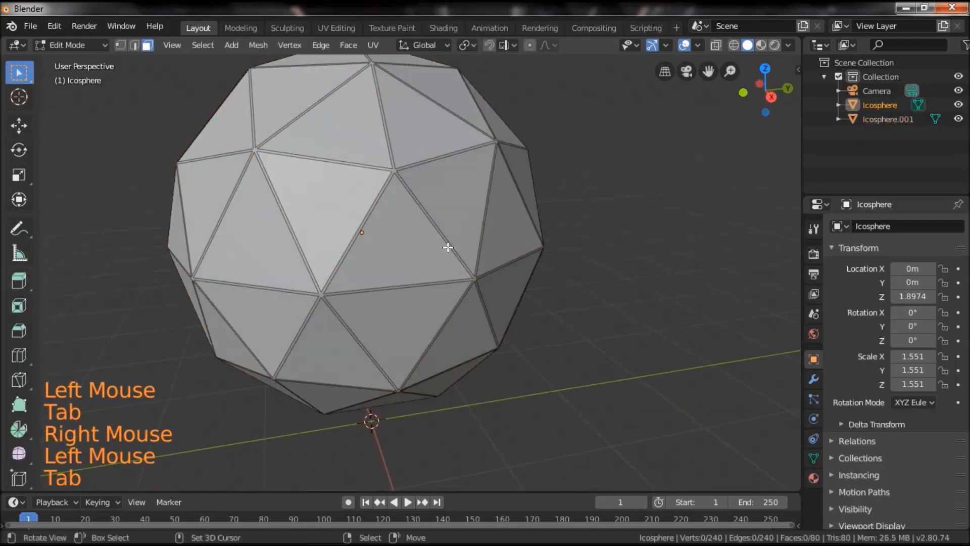
pyautogui.press('a')
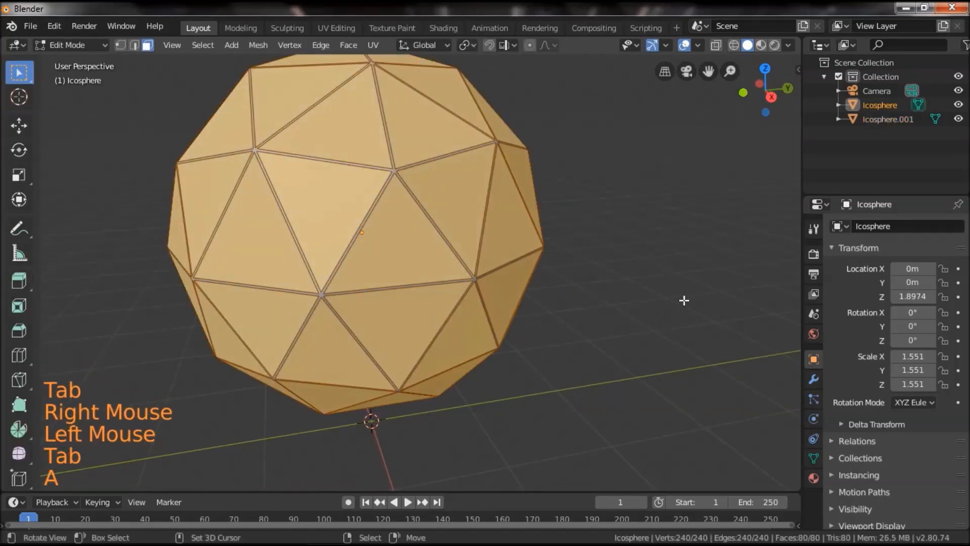
pyautogui.press('s')
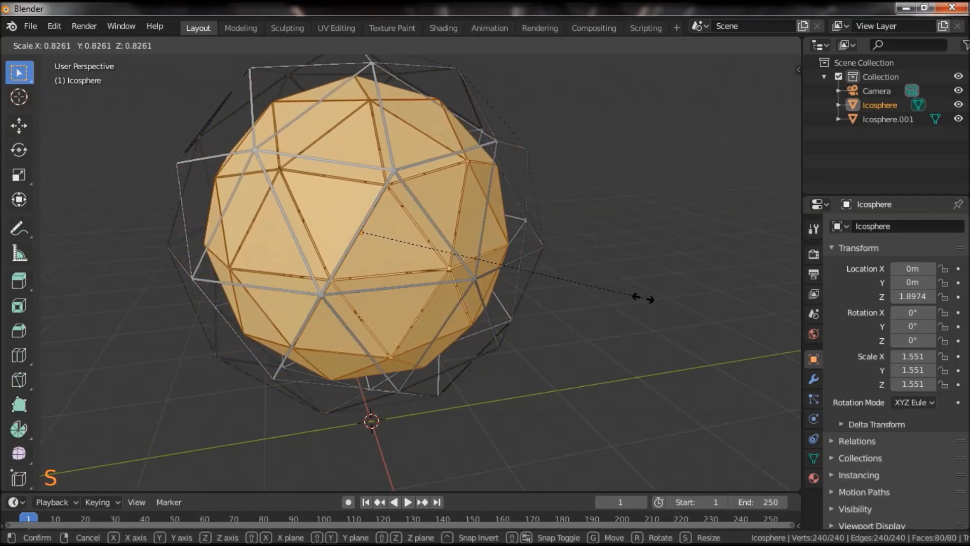
pyautogui.click(651, 299)
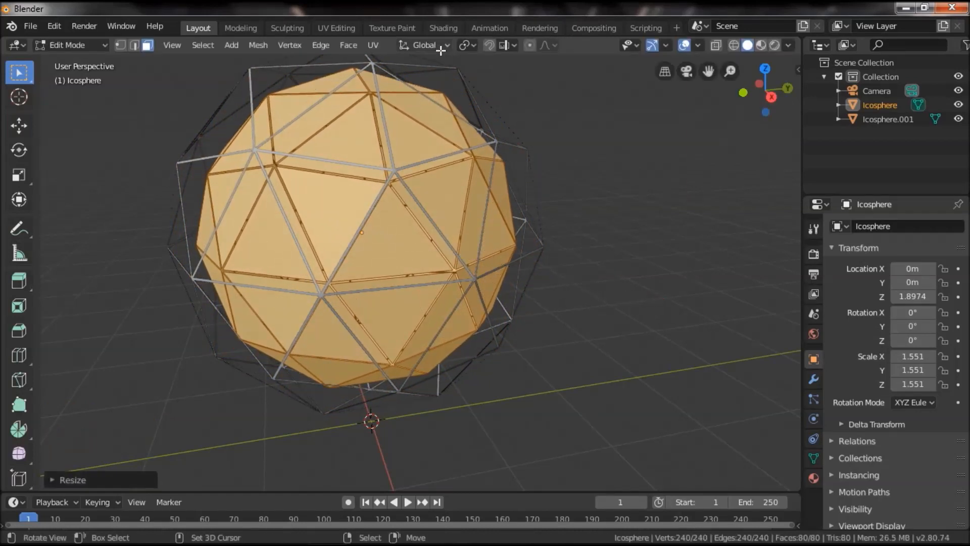
# Set the pivot point to Individual Origins and scale each triangular panel down to about 0.73.
pyautogui.click(467, 46)
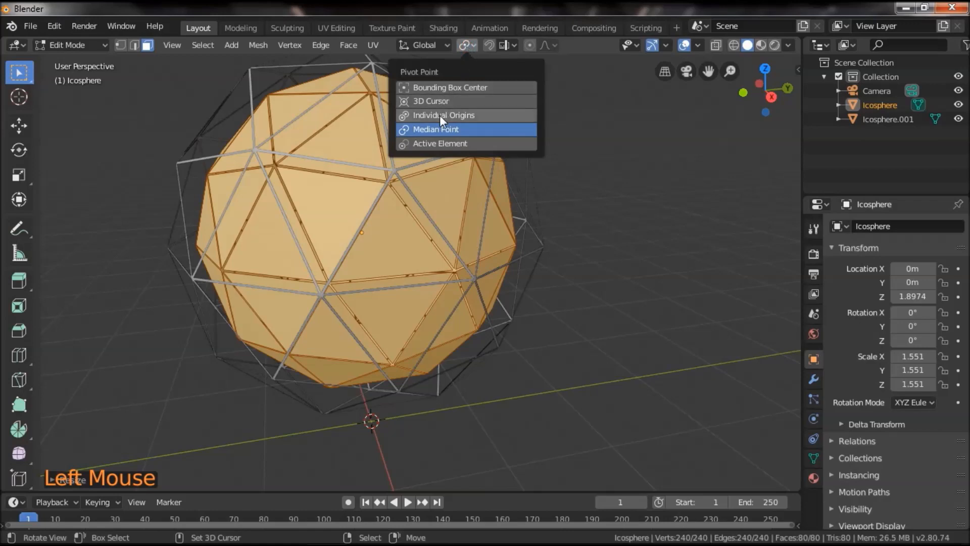
pyautogui.click(505, 117)
pyautogui.press('s')
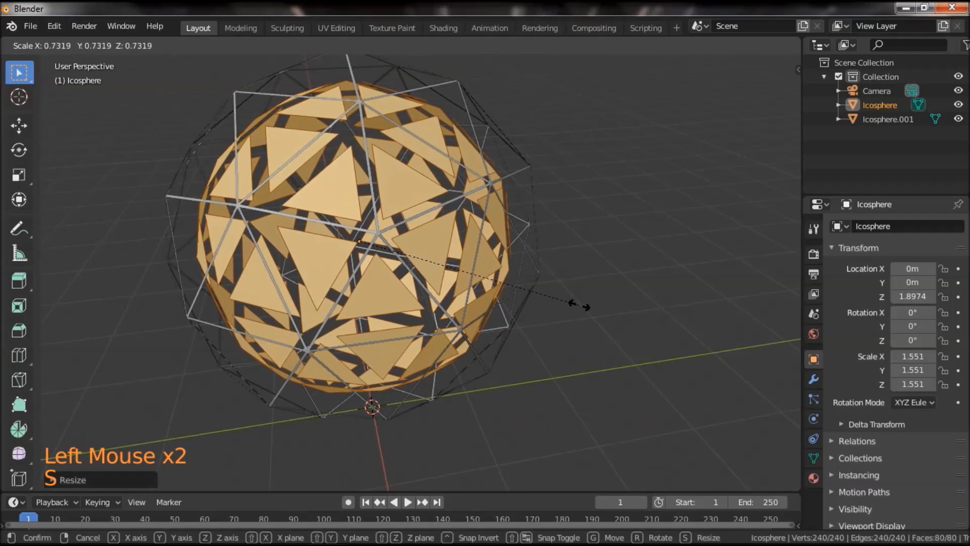
pyautogui.click(575, 300)
# Inset all the triangular panel faces to leave a narrow border around each one.
pyautogui.scroll(2, 575, 298)
pyautogui.scroll(1, 575, 299)
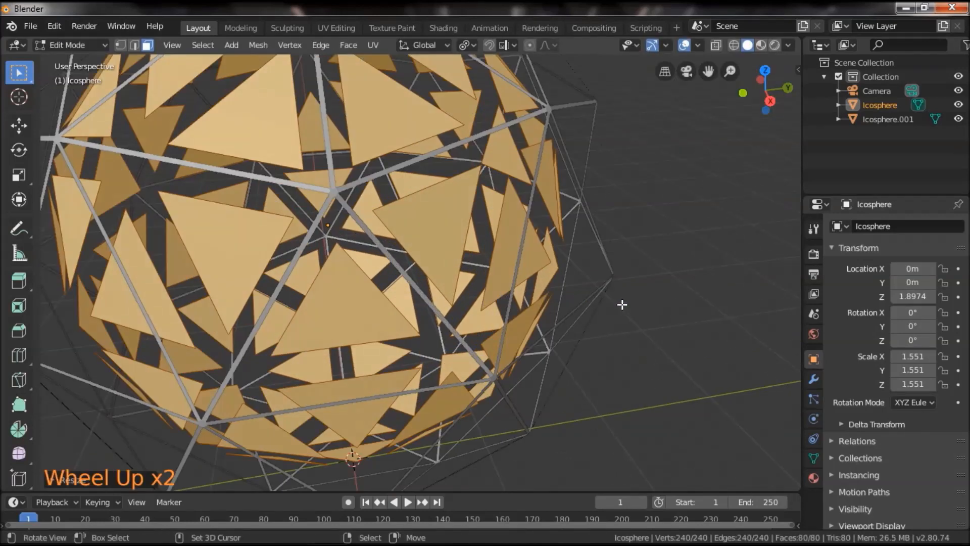
pyautogui.press('i')
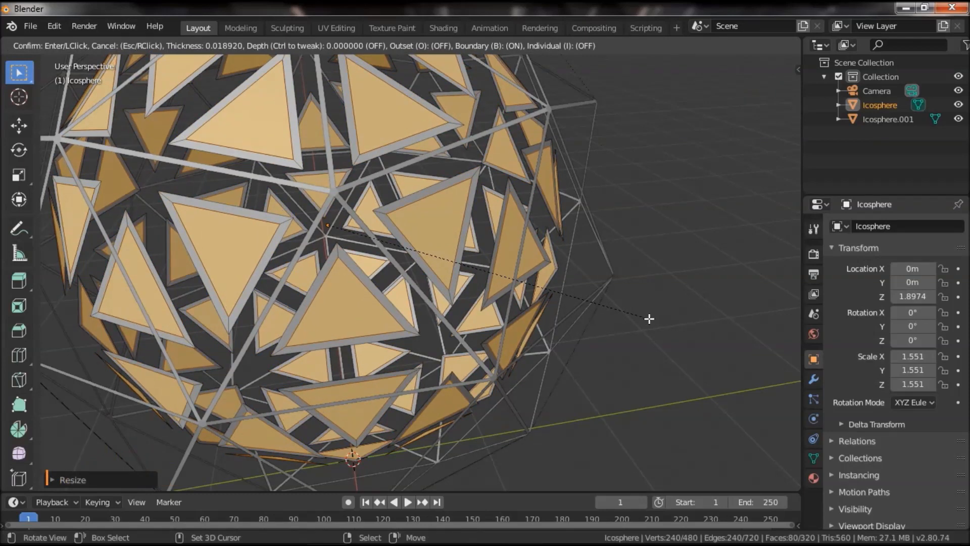
pyautogui.click(646, 316)
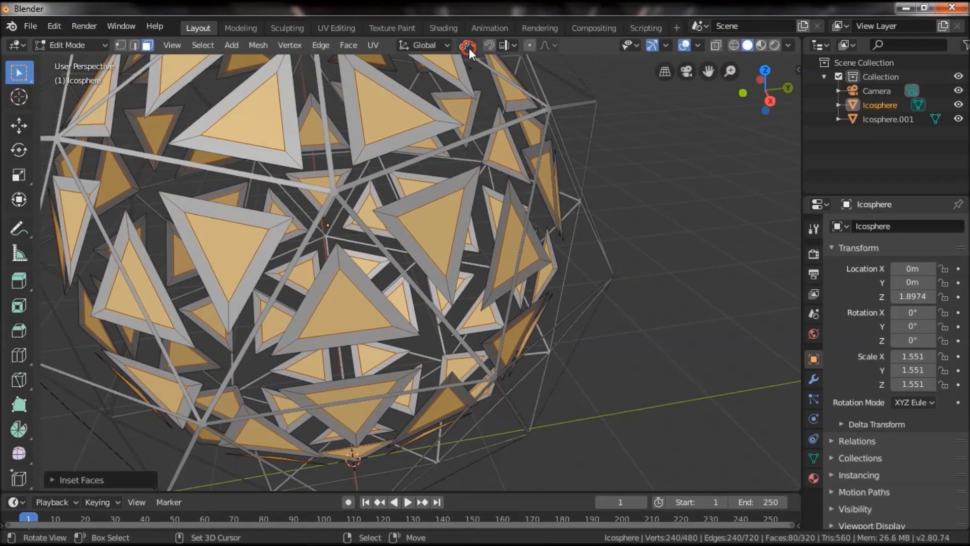
# Set the pivot point to Bounding Box Center and scale the inset faces inward to about 0.96.
pyautogui.click(468, 46)
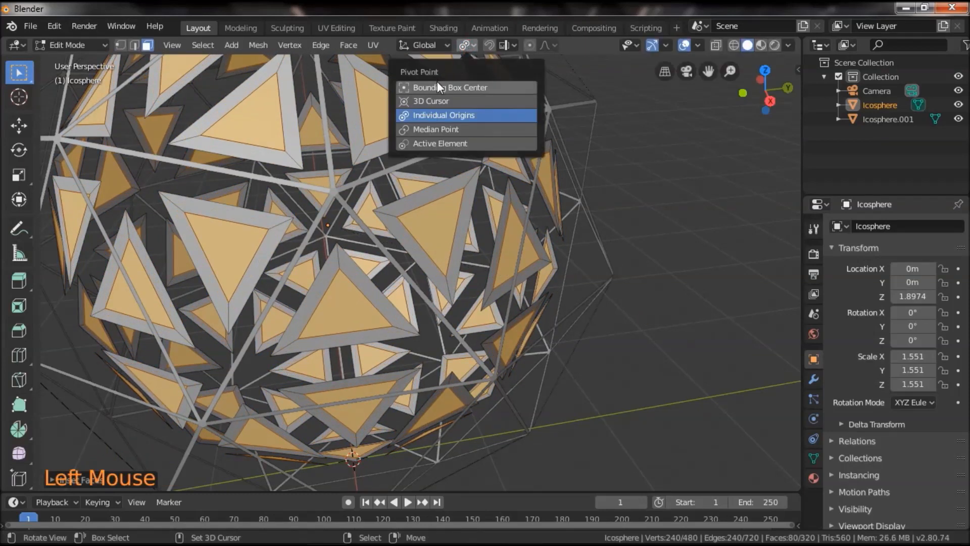
pyautogui.click(484, 90)
pyautogui.scroll(-2, 586, 313)
pyautogui.press('s')
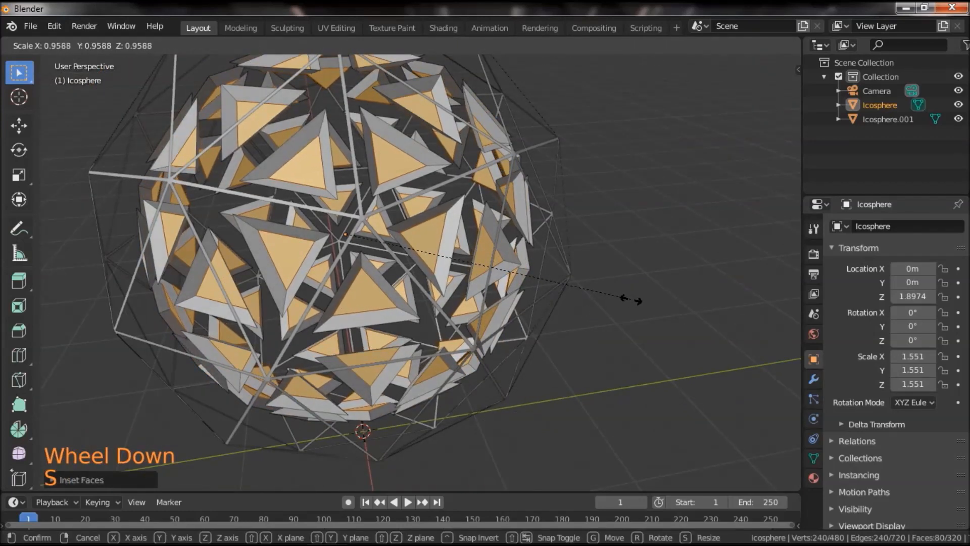
pyautogui.click(626, 303)
pyautogui.scroll(-2, 617, 308)
pyautogui.moveTo(616, 309); pyautogui.dragTo(579, 274, button='middle')
pyautogui.scroll(-1, 554, 278)
pyautogui.scroll(1, 575, 272)
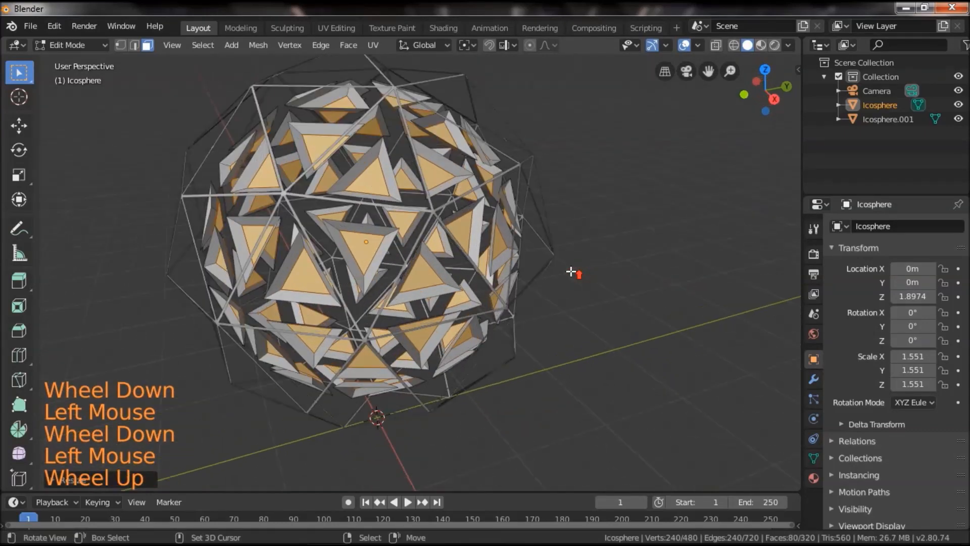
# Extrude all faces of the outer wireframe cage and scale the extrusion inward to about 0.98.
pyautogui.press('Tab')
pyautogui.rightClick(532, 200)
pyautogui.press('Tab')
pyautogui.press('a')
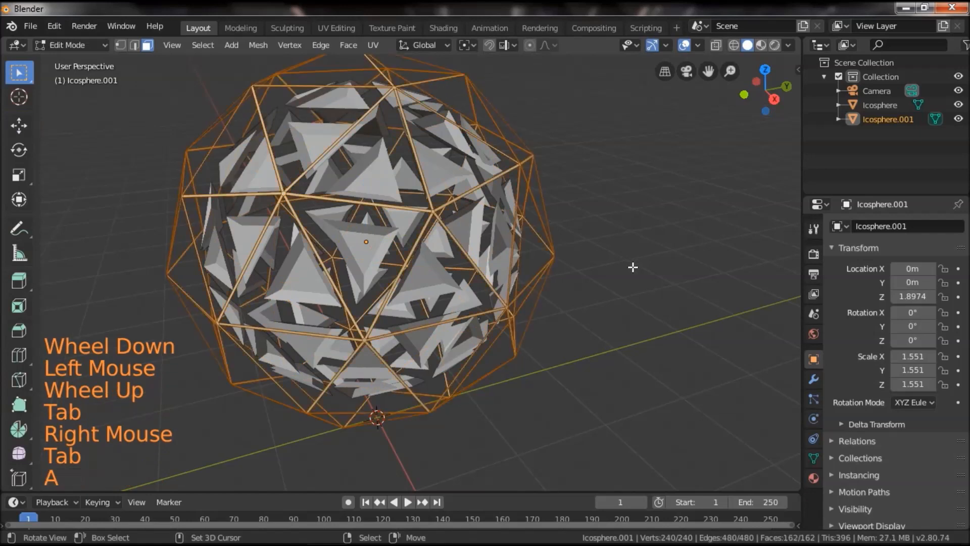
pyautogui.scroll(1, 634, 264)
pyautogui.press('e')
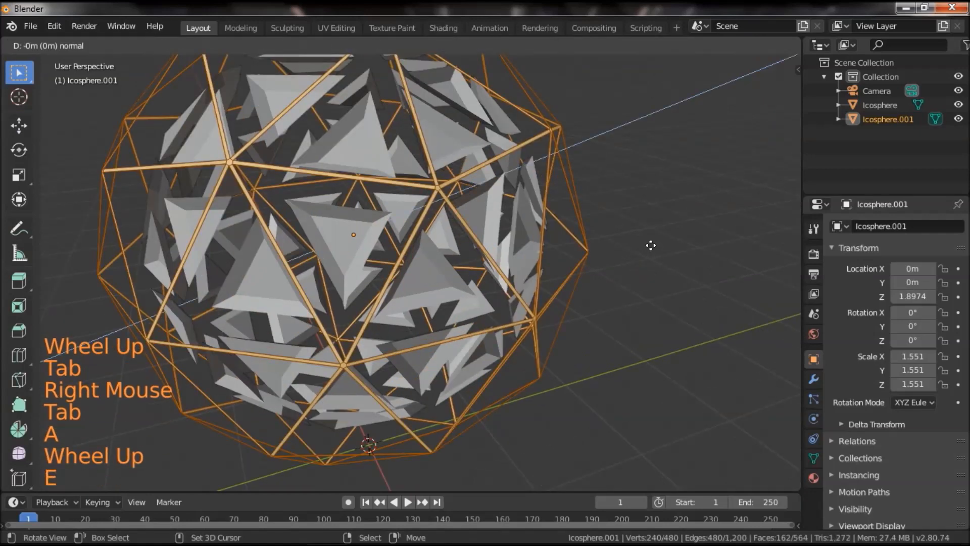
pyautogui.click(685, 247)
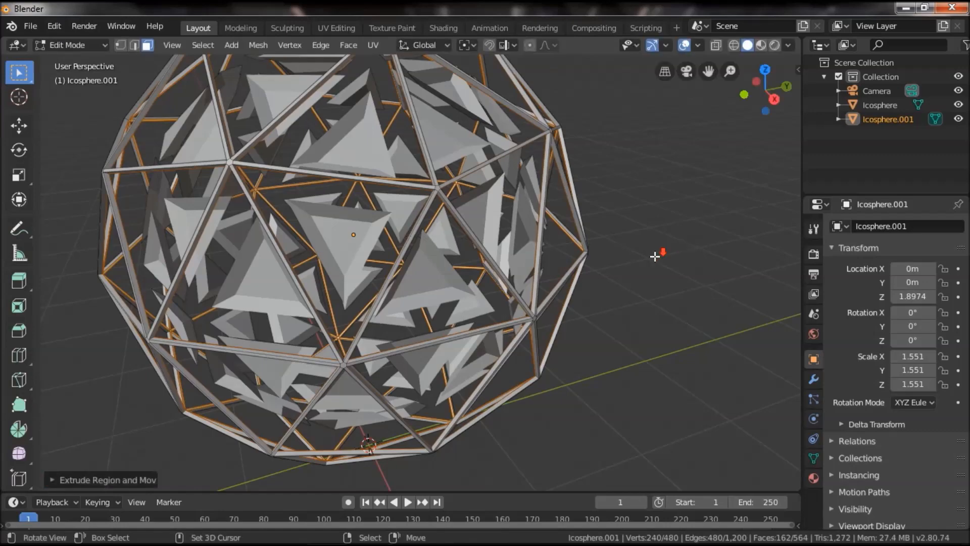
pyautogui.scroll(-2, 618, 277)
pyautogui.press('Tab')
pyautogui.scroll(-2, 585, 272)
pyautogui.moveTo(569, 256)
pyautogui.mouseDown()
pyautogui.moveTo(543, 286)
pyautogui.moveTo(425, 226)
pyautogui.moveTo(520, 263)
pyautogui.moveTo(570, 262)
pyautogui.mouseUp()
pyautogui.scroll(3, 530, 292)
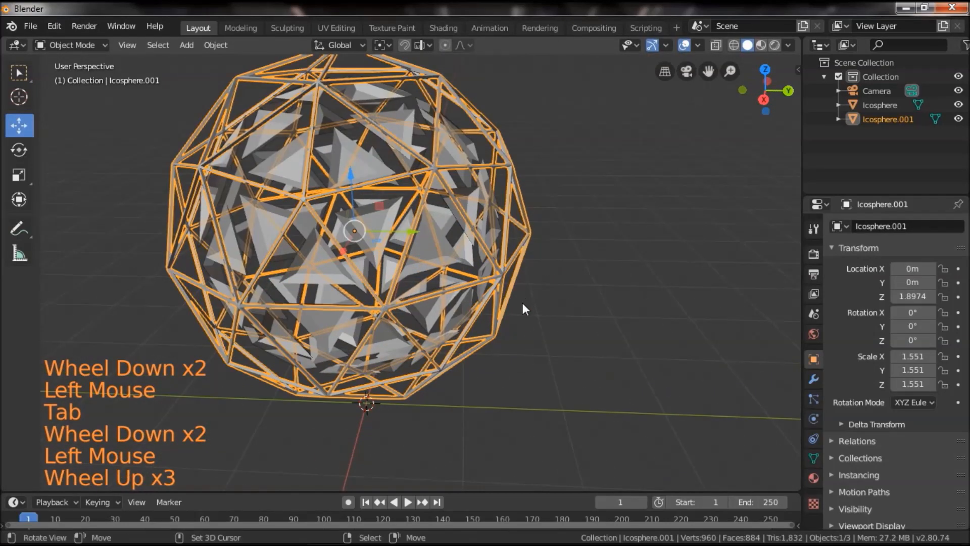
pyautogui.moveTo(523, 296); pyautogui.dragTo(549, 312)
pyautogui.scroll(-2, 536, 302)
pyautogui.hotkey('shift', 'a')
pyautogui.moveTo(519, 287)
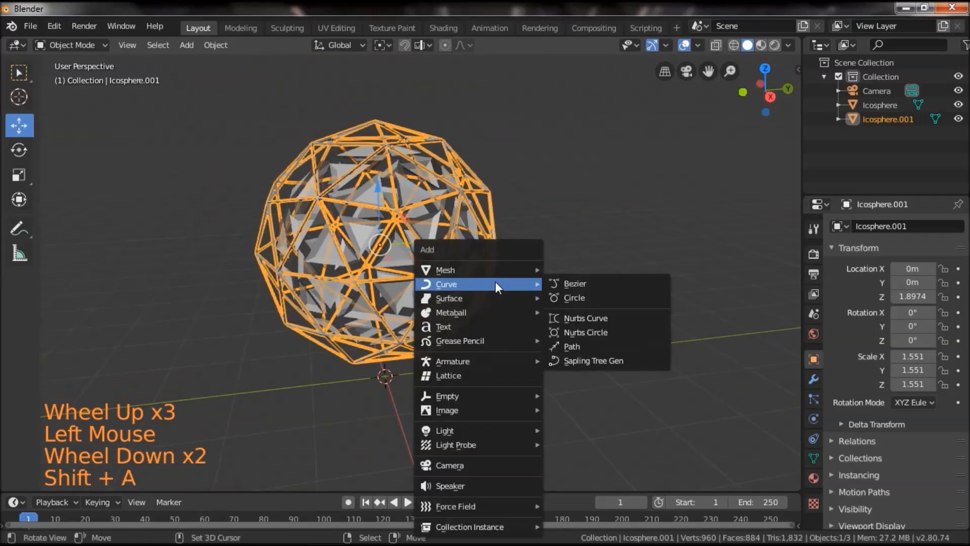
pyautogui.moveTo(505, 270)
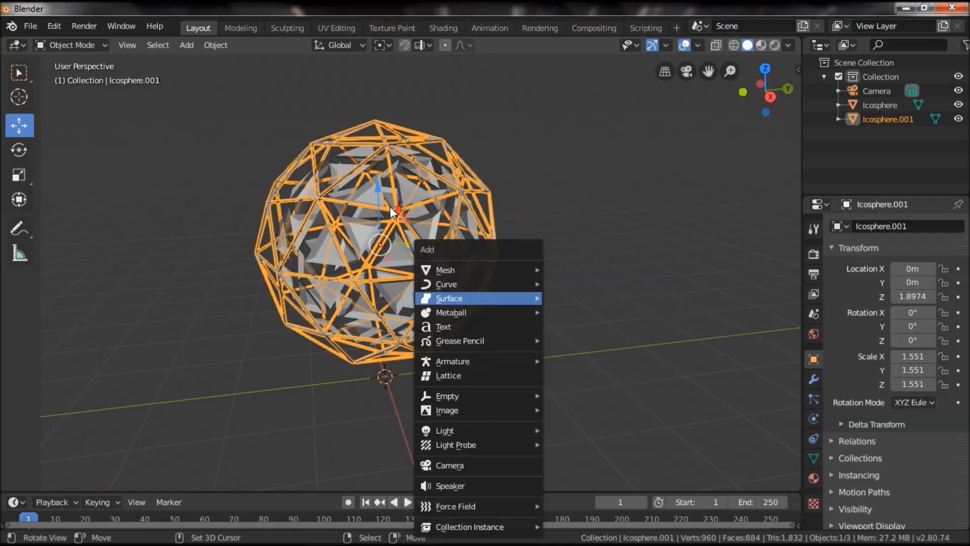
pyautogui.rightClick(402, 180)
# Snap the 3D cursor to the centre of the selected outer cage.
pyautogui.moveTo(535, 307)
pyautogui.mouseDown()
pyautogui.moveTo(543, 256)
pyautogui.moveTo(535, 295)
pyautogui.mouseUp()
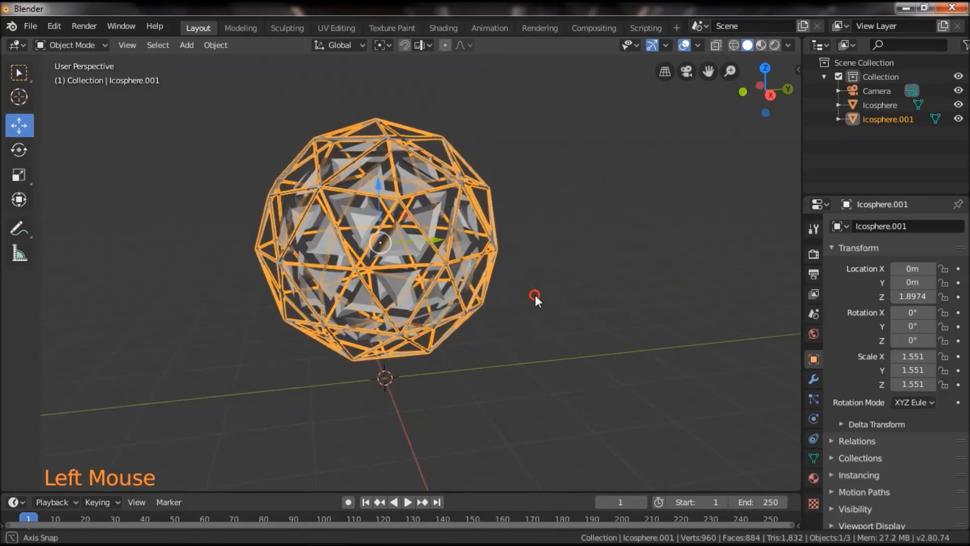
pyautogui.hotkey('shift', 's')
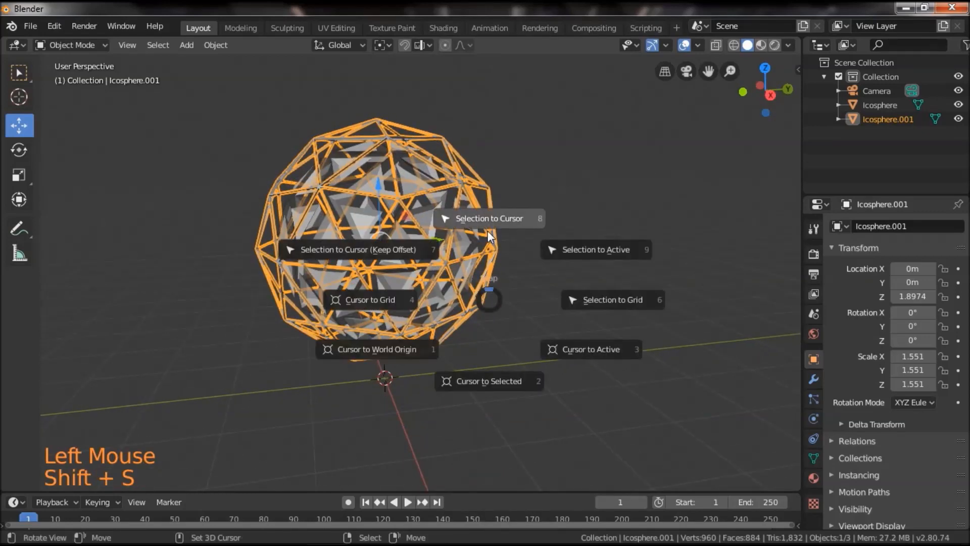
pyautogui.click(545, 397)
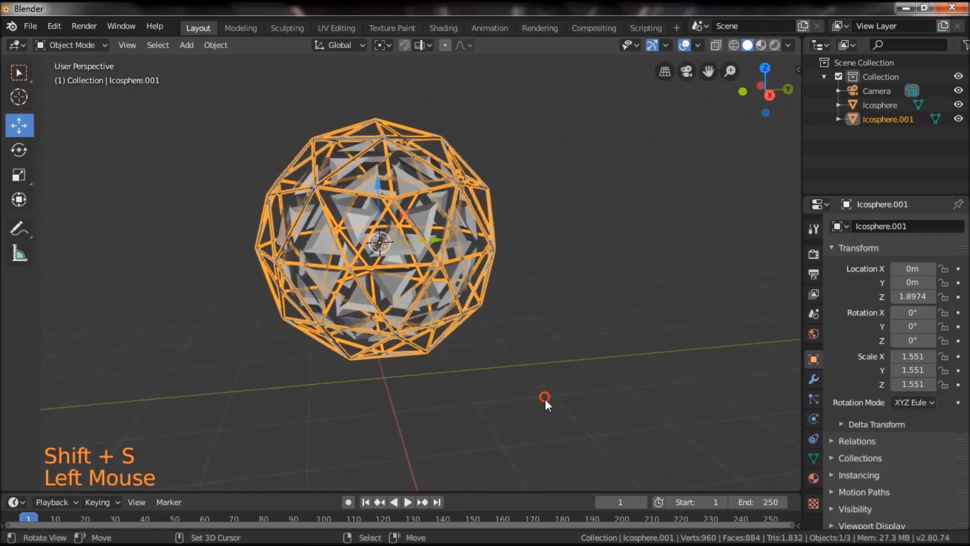
# Add a UV sphere at the 3D cursor and scale it to about 1.95 so it encloses the cage.
pyautogui.press('a')
pyautogui.hotkey('shift', 'a')
pyautogui.moveTo(485, 268)
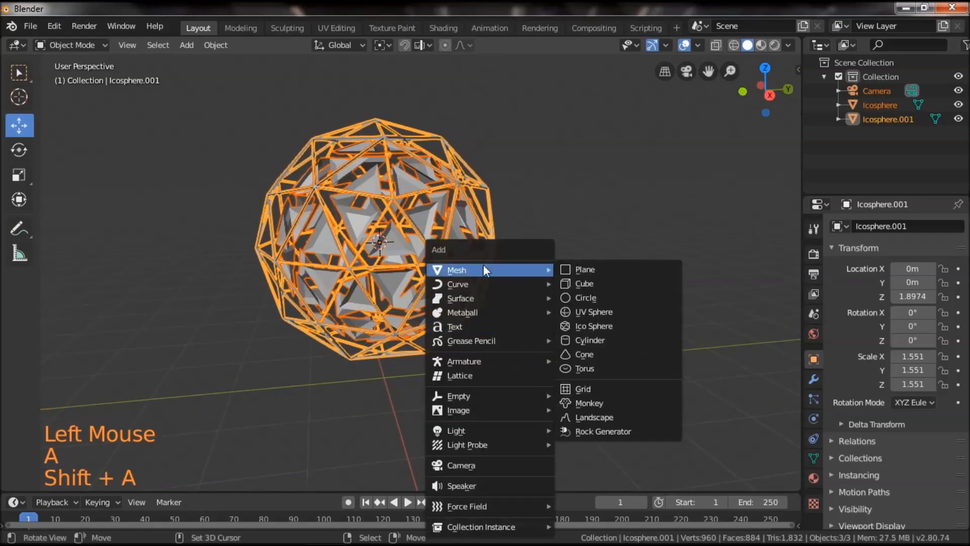
pyautogui.click(623, 311)
pyautogui.press('s')
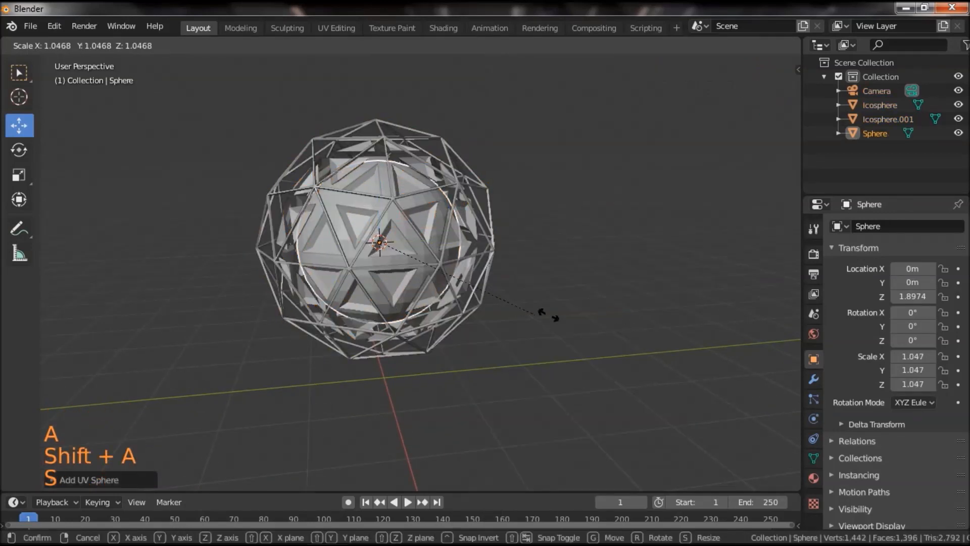
pyautogui.click(691, 309)
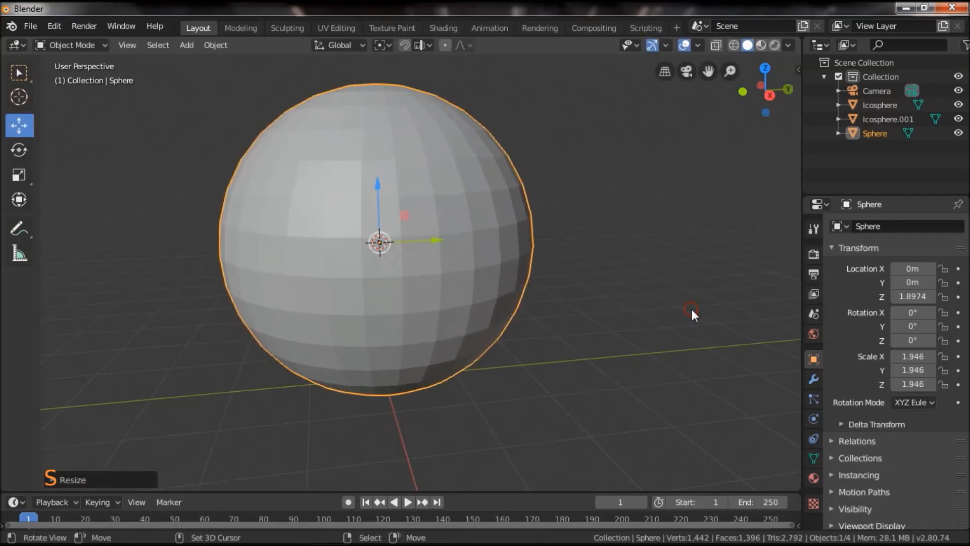
# Enter Edit Mode on the UV sphere and display it in right orthographic view with wireframe shading.
pyautogui.keyDown('shift'); pyautogui.click(623, 286); pyautogui.keyUp('shift')
pyautogui.click(619, 314)
pyautogui.press('Tab')
pyautogui.scroll(1, 617, 318)
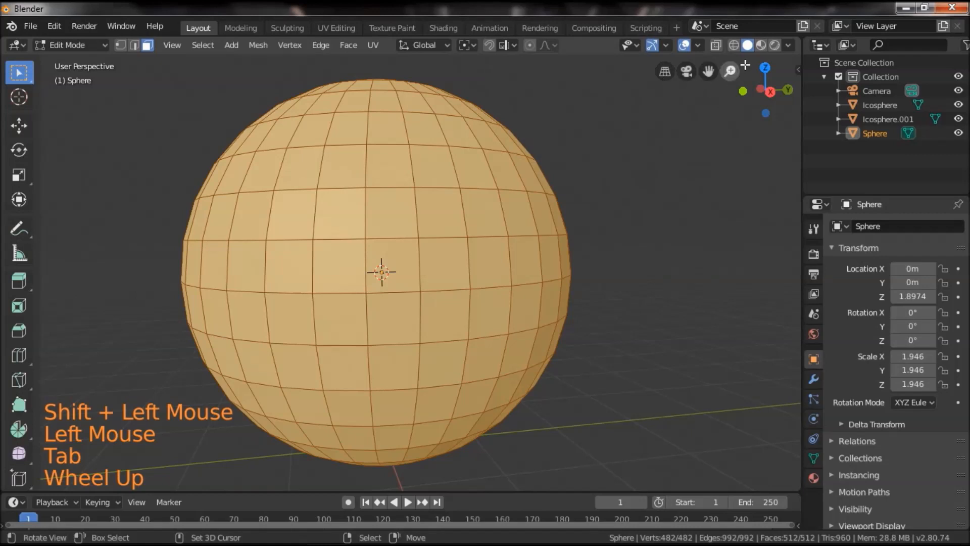
pyautogui.click(664, 72)
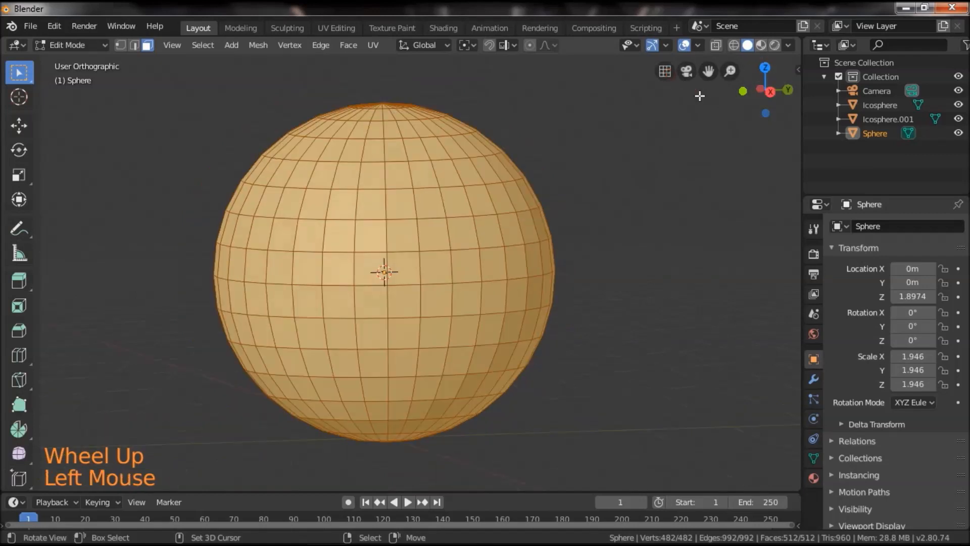
pyautogui.doubleClick(770, 92)
pyautogui.keyDown('shift'); pyautogui.moveTo(608, 225); pyautogui.dragTo(665, 230); pyautogui.keyUp('shift')
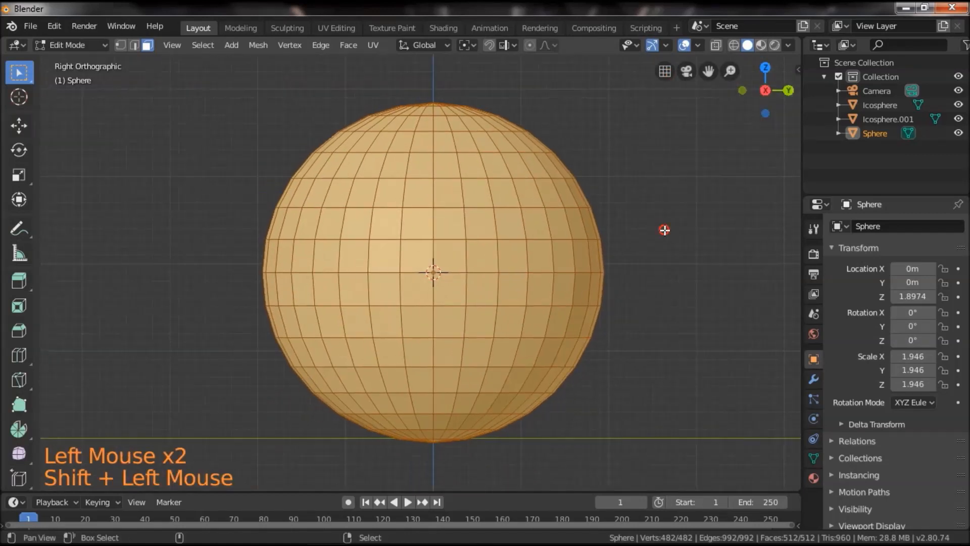
pyautogui.click(732, 44)
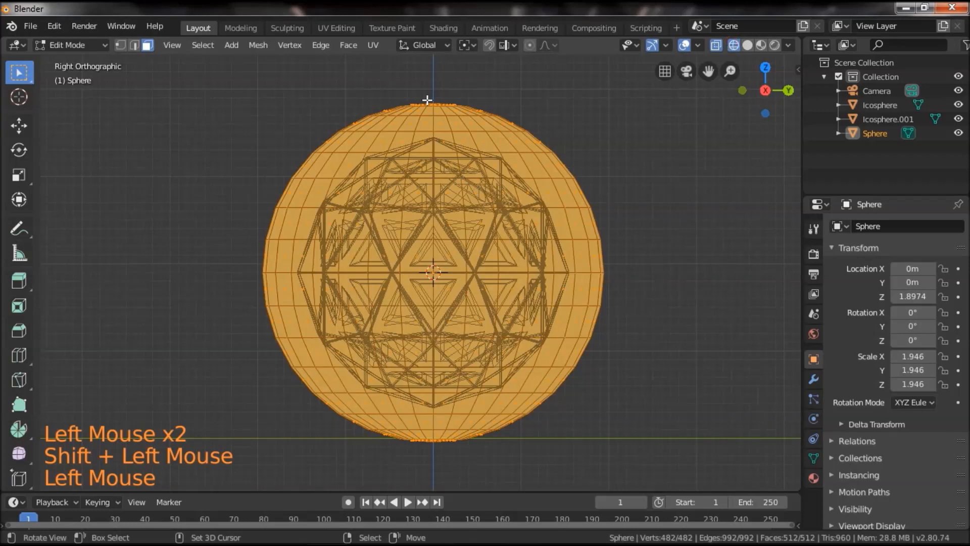
# Delete the faces of the sphere's upper and lower caps, keeping the middle band of six face rings, and return to solid shading.
pyautogui.press('b')
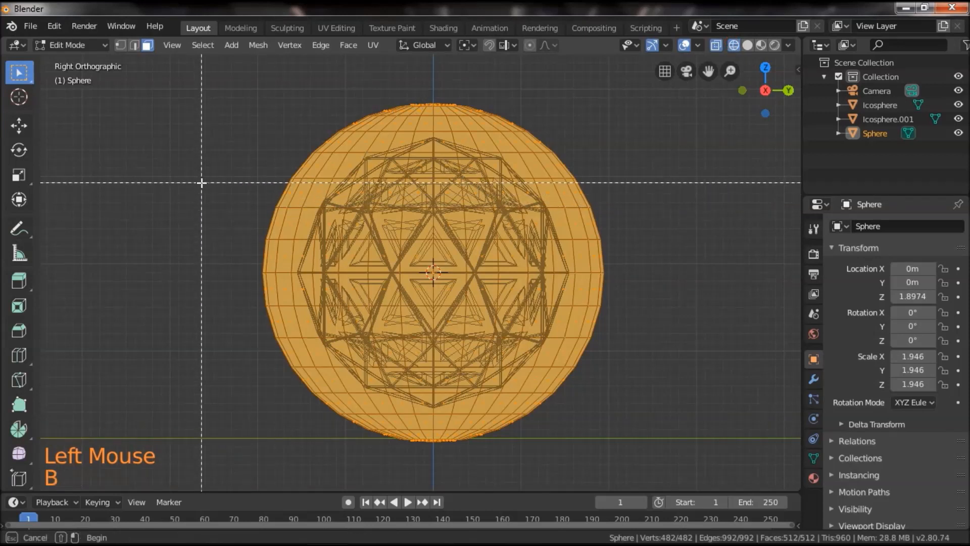
pyautogui.moveTo(200, 182); pyautogui.dragTo(667, 358)
pyautogui.moveTo(666, 358); pyautogui.dragTo(666, 357, button='middle')
pyautogui.moveTo(197, 273); pyautogui.dragTo(268, 283)
pyautogui.moveTo(535, 317); pyautogui.dragTo(506, 317)
pyautogui.press('x')
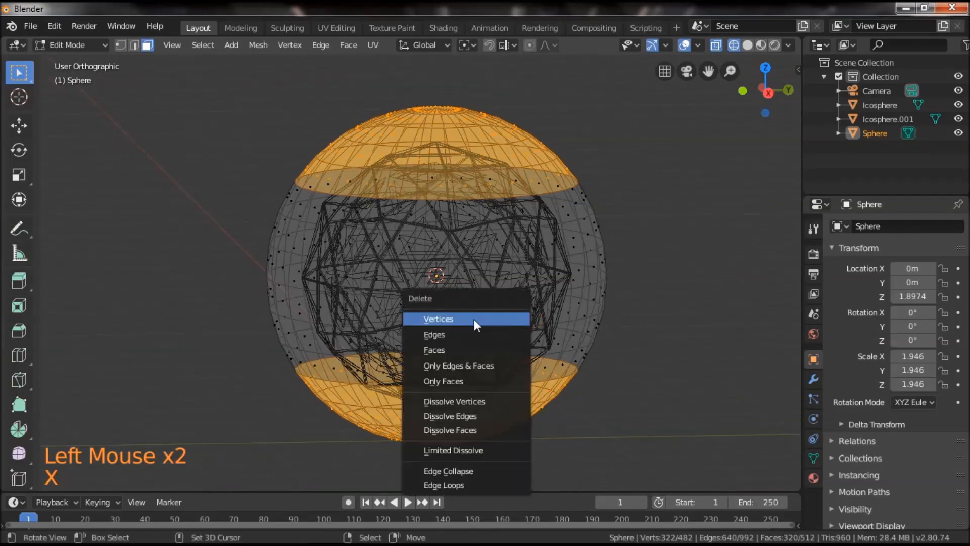
pyautogui.click(450, 349)
pyautogui.click(749, 46)
pyautogui.moveTo(617, 239); pyautogui.dragTo(590, 263)
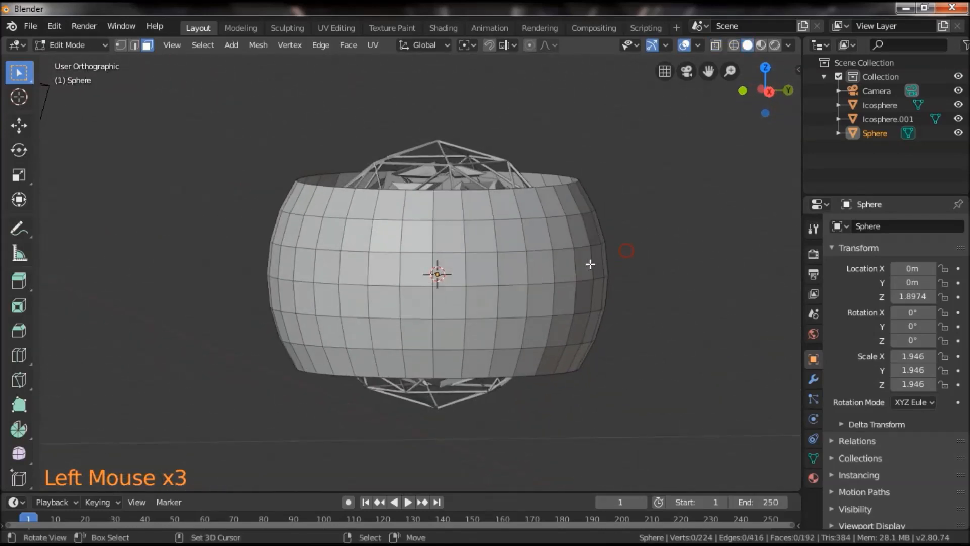
# Flatten the whole linked band by scaling it along the Z axis, and enlarge it slightly with a uniform scale.
pyautogui.rightClick(590, 264)
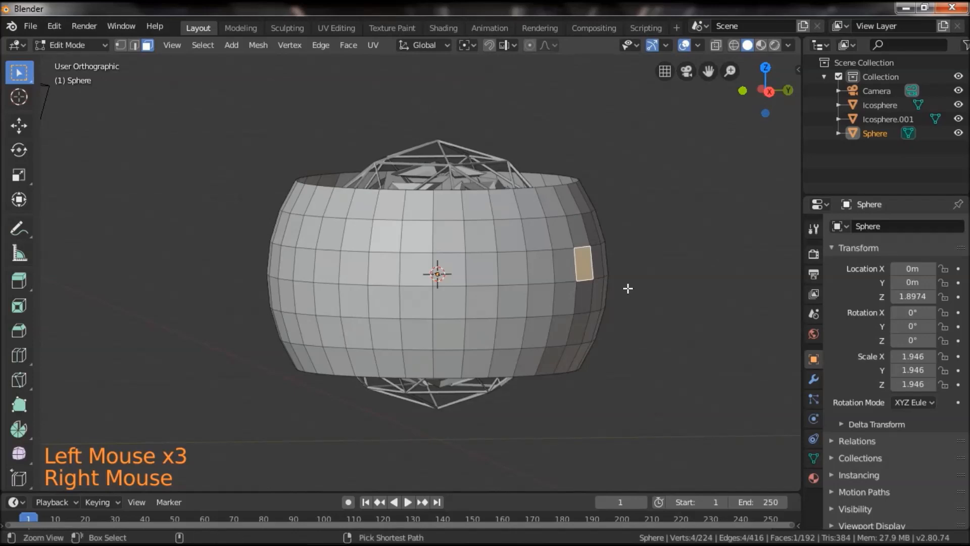
pyautogui.hotkey('ctrl', 'l')
pyautogui.press('s')
pyautogui.press('z')
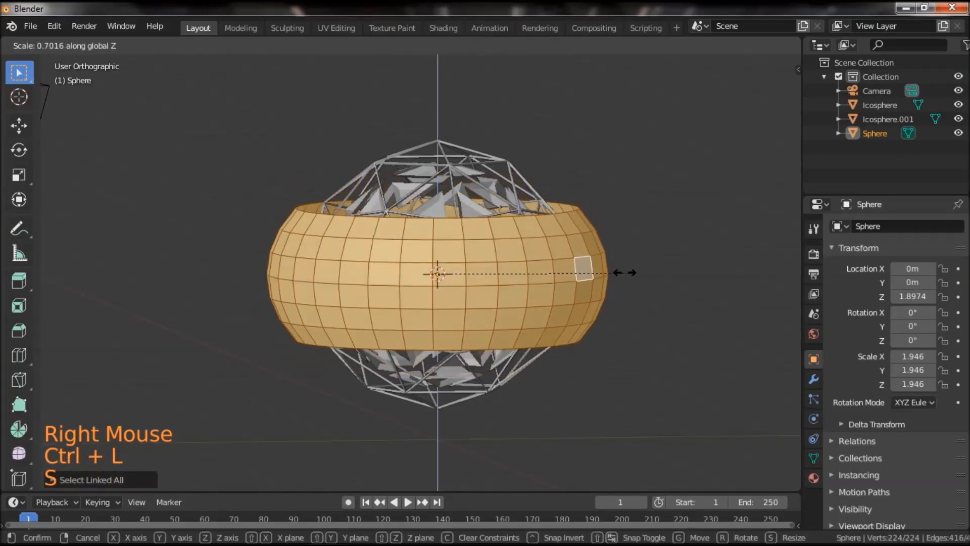
pyautogui.click(639, 270)
pyautogui.press('s')
pyautogui.click(680, 323)
pyautogui.moveTo(680, 323); pyautogui.dragTo(663, 365, button='middle')
pyautogui.scroll(1, 647, 380)
pyautogui.scroll(1, 663, 364)
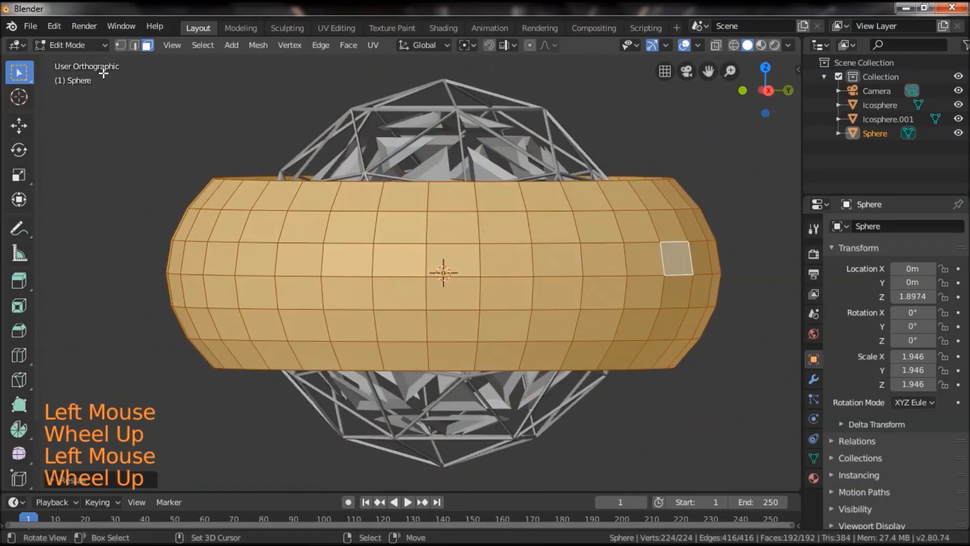
# Use Select Random on the band's faces with the percentage set to about 40%.
pyautogui.click(199, 45)
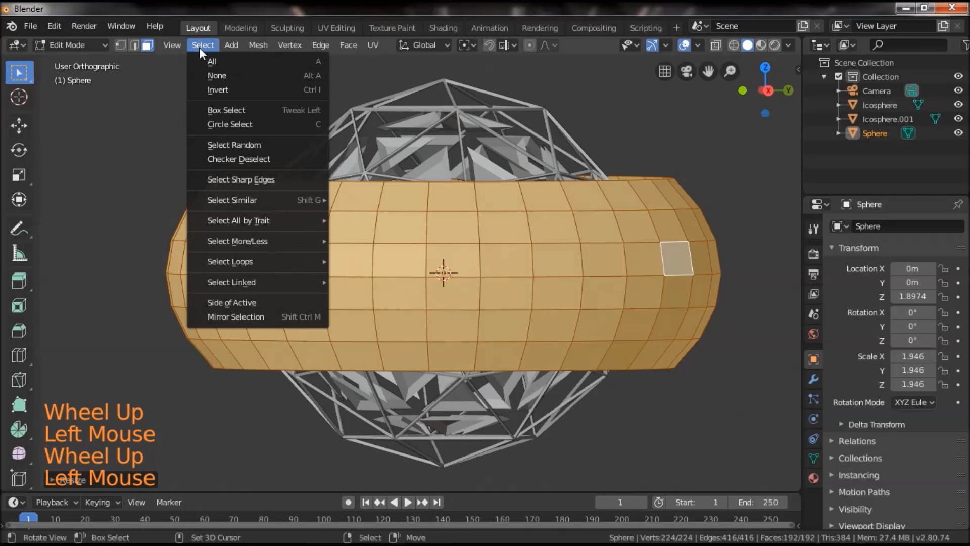
pyautogui.click(266, 144)
pyautogui.rightClick(466, 234)
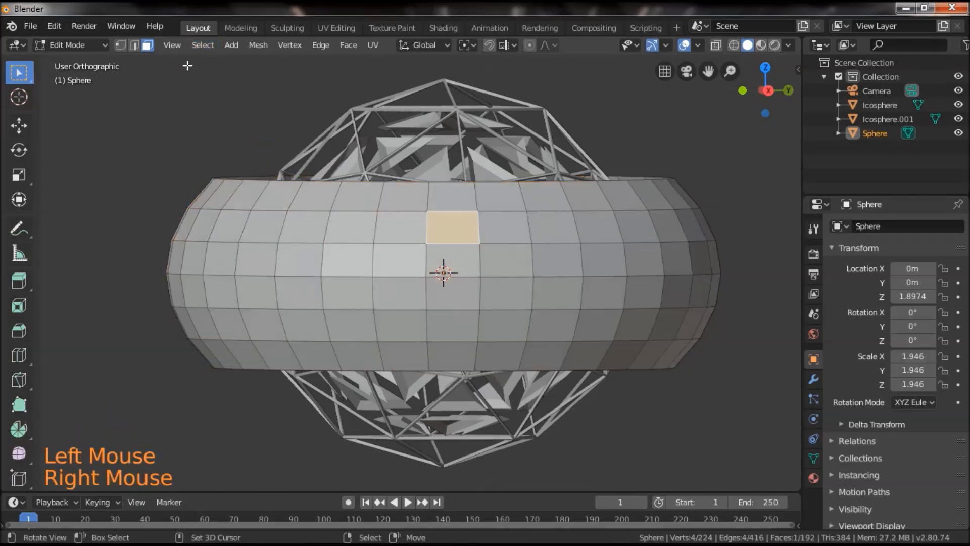
pyautogui.click(191, 45)
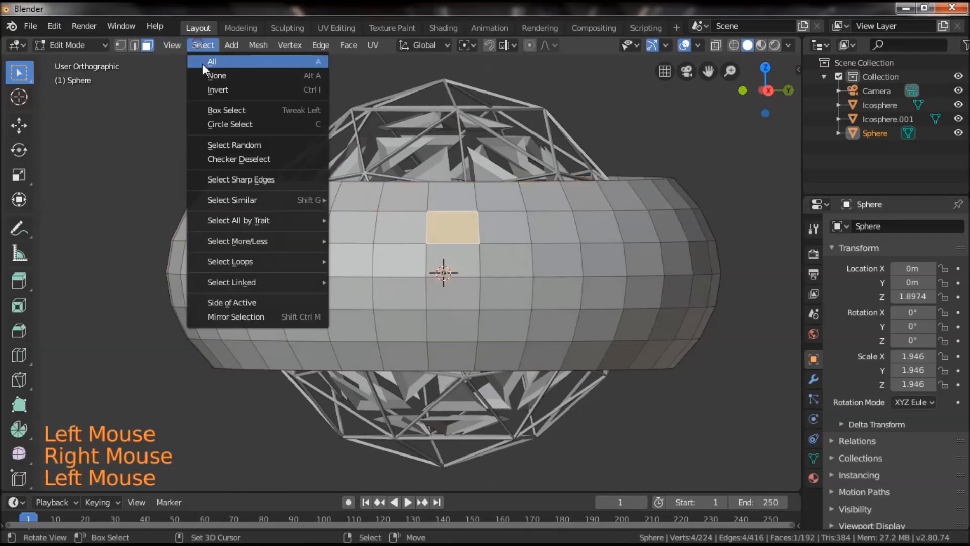
pyautogui.click(262, 143)
pyautogui.moveTo(527, 275); pyautogui.dragTo(538, 317, button='middle')
pyautogui.click(49, 477)
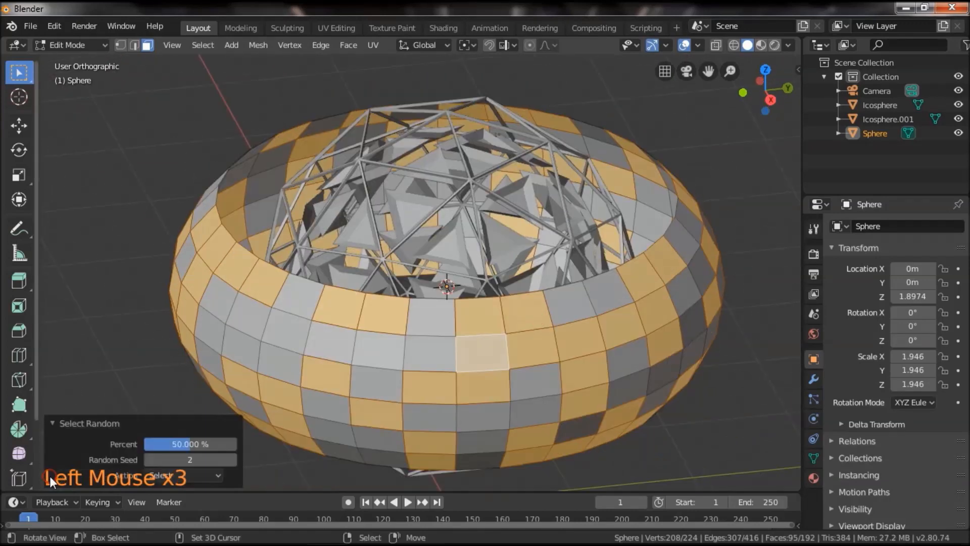
pyautogui.moveTo(186, 441); pyautogui.dragTo(177, 441)
pyautogui.scroll(-2, 481, 375)
pyautogui.moveTo(482, 375)
pyautogui.mouseDown()
pyautogui.moveTo(419, 330)
pyautogui.moveTo(487, 368)
pyautogui.mouseUp()
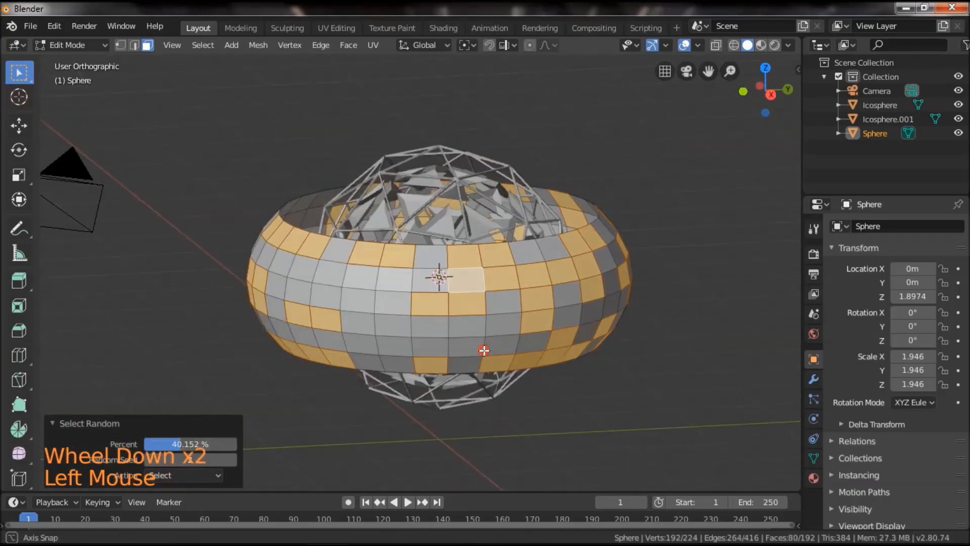
pyautogui.scroll(2, 488, 367)
pyautogui.keyDown('shift'); pyautogui.moveTo(546, 343); pyautogui.dragTo(501, 333); pyautogui.keyUp('shift')
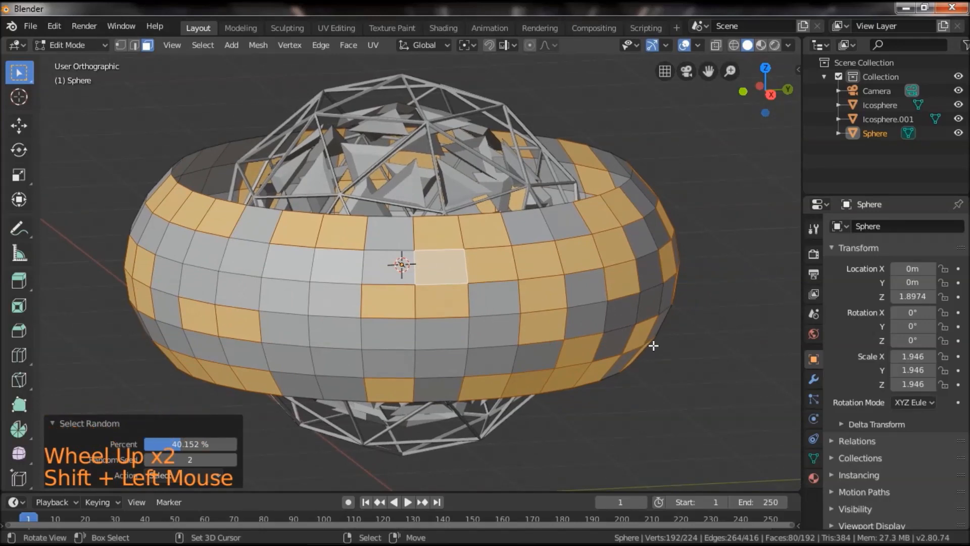
# Bevel the edges of the randomly selected faces by about 0.0028 m and separate the bevel strips into their own object.
pyautogui.hotkey('ctrl', 'b')
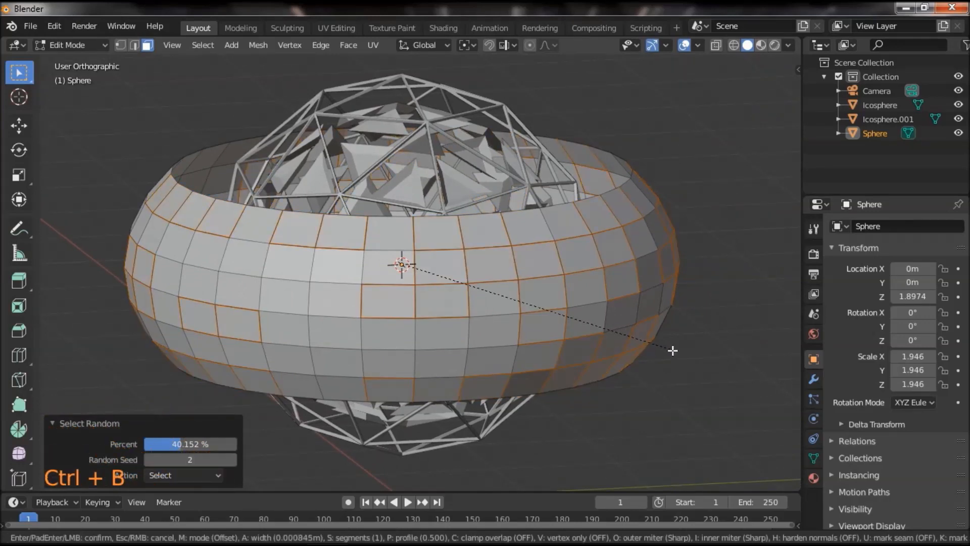
pyautogui.click(674, 351)
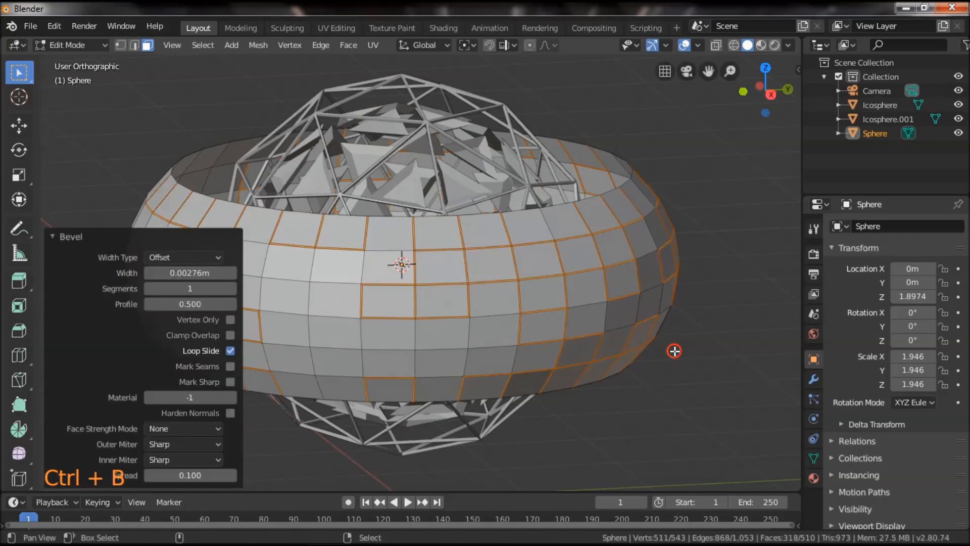
pyautogui.moveTo(696, 389)
pyautogui.mouseDown()
pyautogui.moveTo(665, 330)
pyautogui.moveTo(699, 403)
pyautogui.mouseUp()
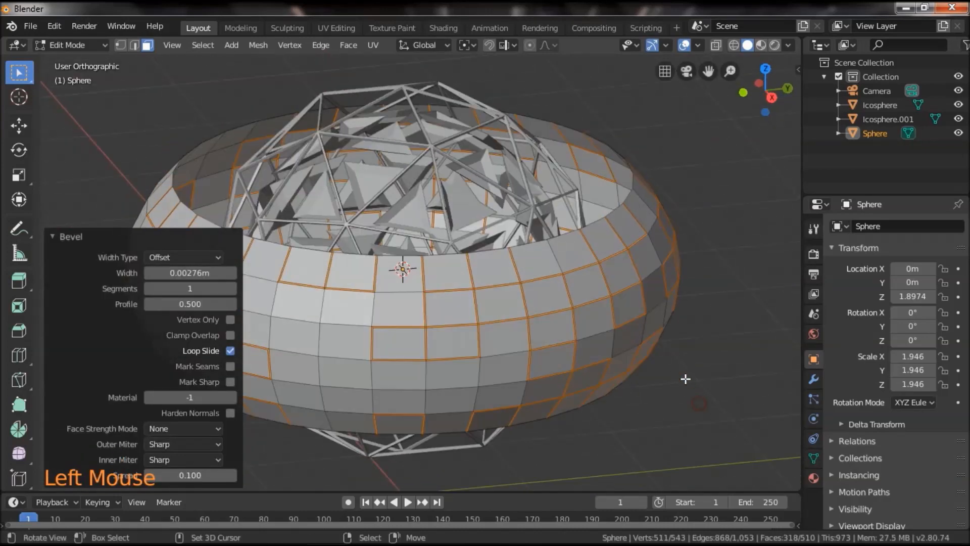
pyautogui.press('p')
pyautogui.click(688, 380)
# Return to Object Mode and scale the solid band down to about 0.92 so it sits inside the separated strips.
pyautogui.moveTo(643, 390); pyautogui.dragTo(665, 381)
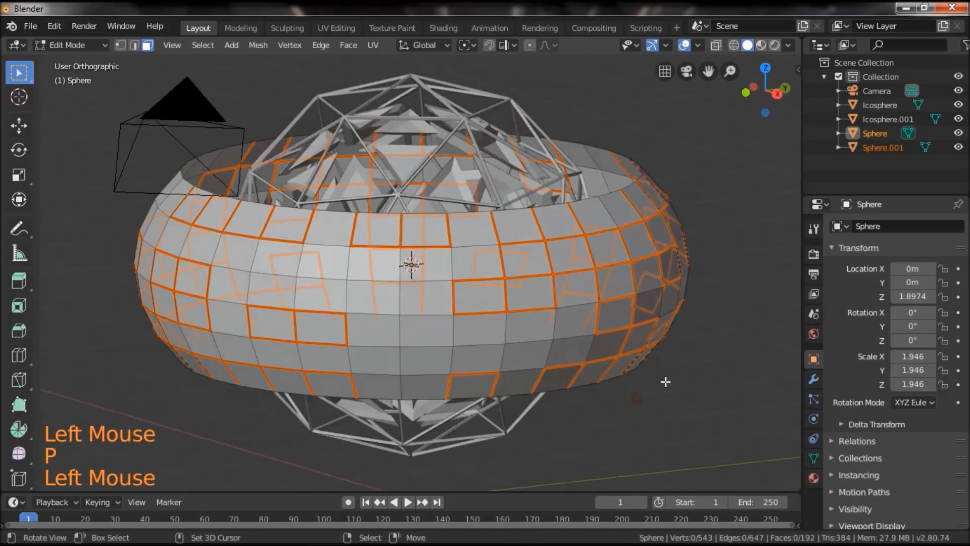
pyautogui.scroll(-2, 627, 348)
pyautogui.moveTo(626, 347); pyautogui.dragTo(621, 372)
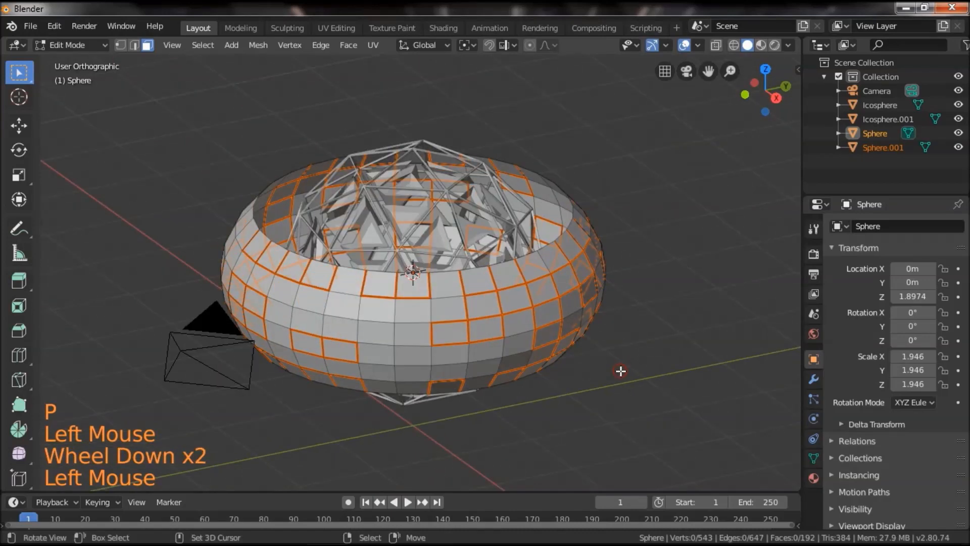
pyautogui.scroll(1, 601, 368)
pyautogui.press('Tab')
pyautogui.rightClick(497, 356)
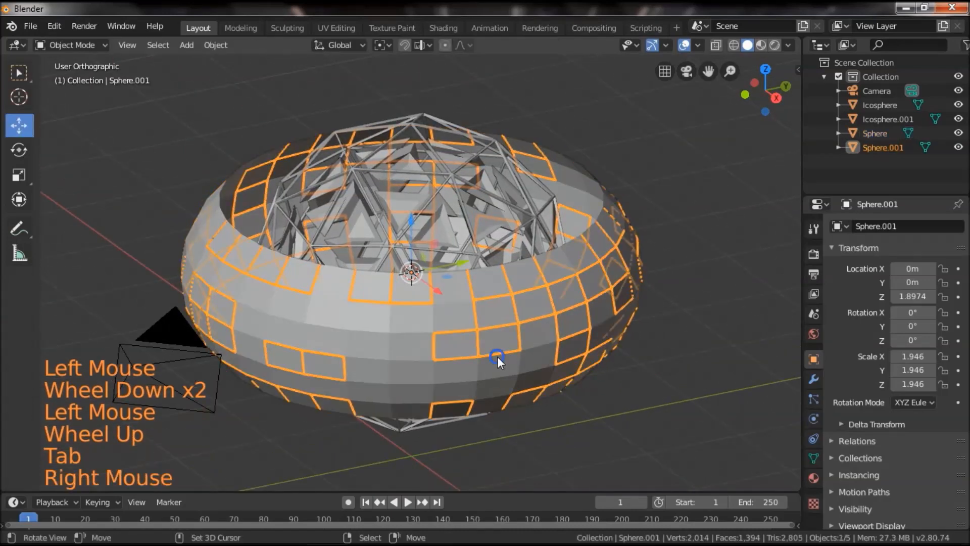
pyautogui.rightClick(603, 369)
pyautogui.press('s')
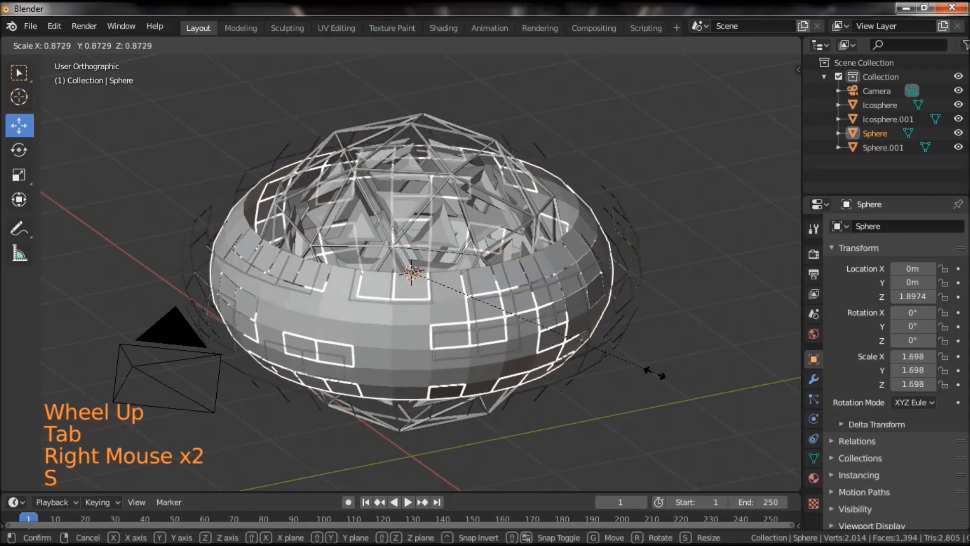
pyautogui.click(693, 379)
pyautogui.moveTo(692, 377); pyautogui.dragTo(599, 367, button='middle')
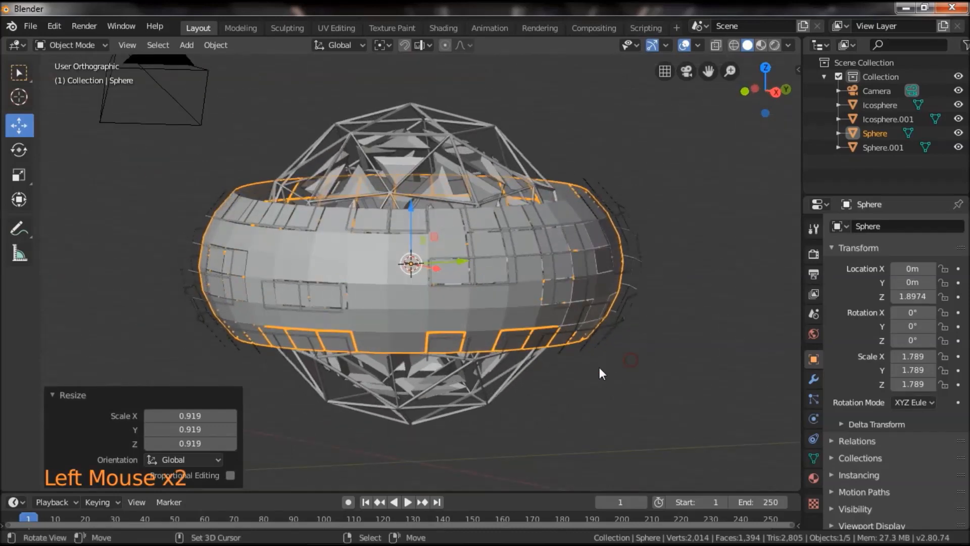
# Select all faces of the inner band in Edit Mode and bevel its connected edges by about 0.0044 m.
pyautogui.scroll(2, 601, 372)
pyautogui.press('Tab')
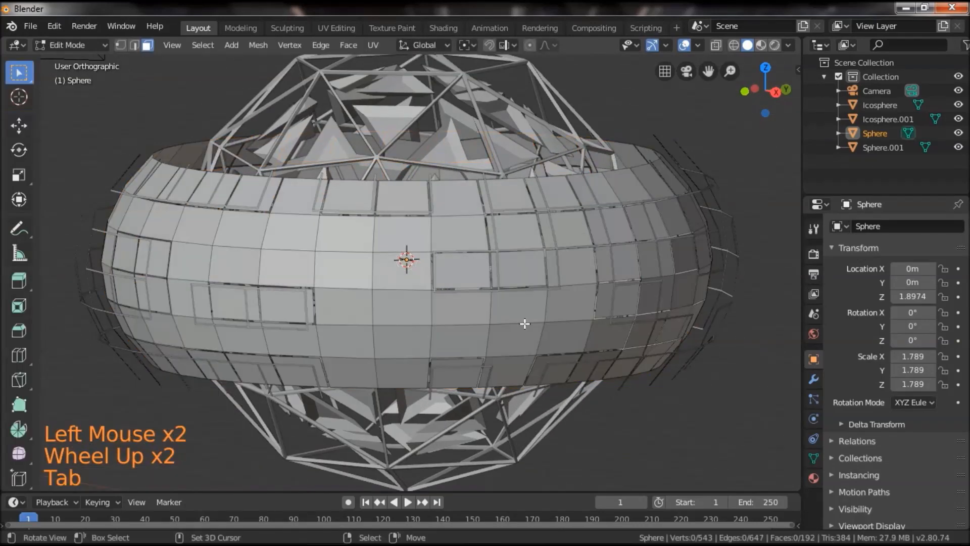
pyautogui.rightClick(414, 313)
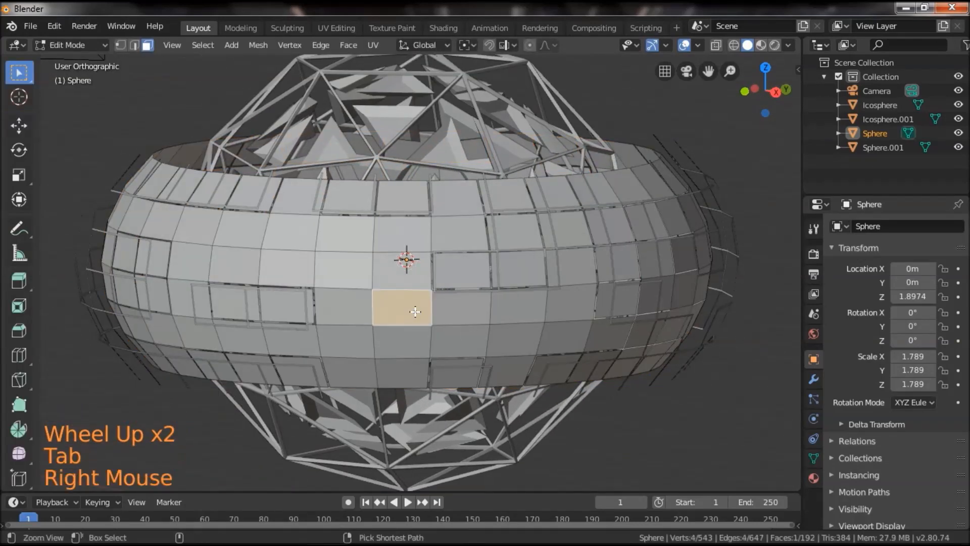
pyautogui.hotkey('ctrl', 'l')
pyautogui.press('a')
pyautogui.moveTo(510, 324); pyautogui.dragTo(626, 359)
pyautogui.press('a')
pyautogui.press('a')
pyautogui.press('a')
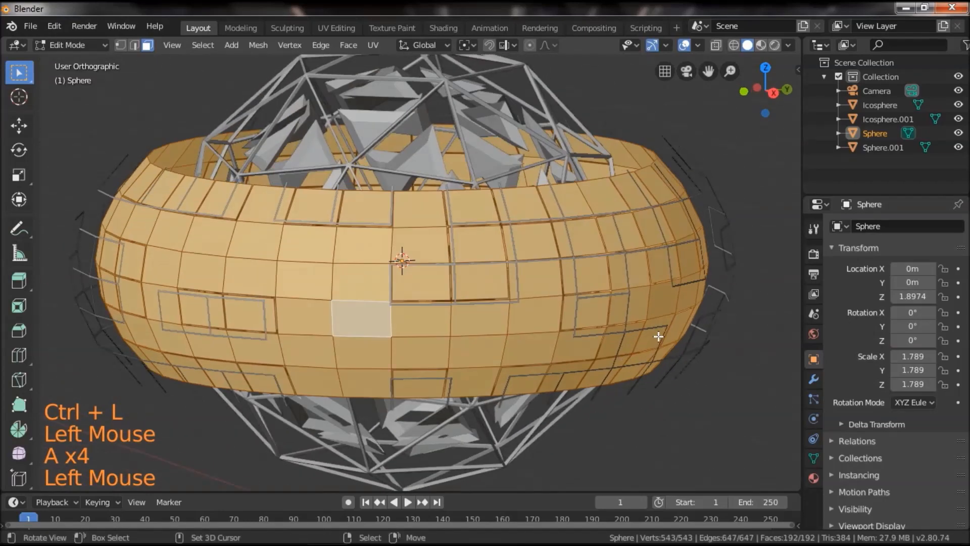
pyautogui.hotkey('ctrl', 'b')
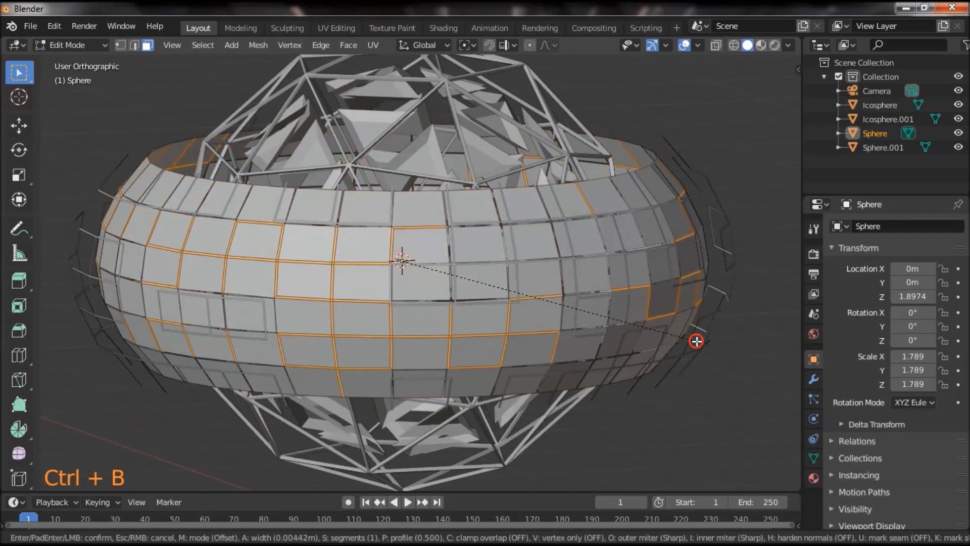
pyautogui.click(696, 341)
# Delete the narrow bevel faces so gaps separate the band's panels.
pyautogui.press('x')
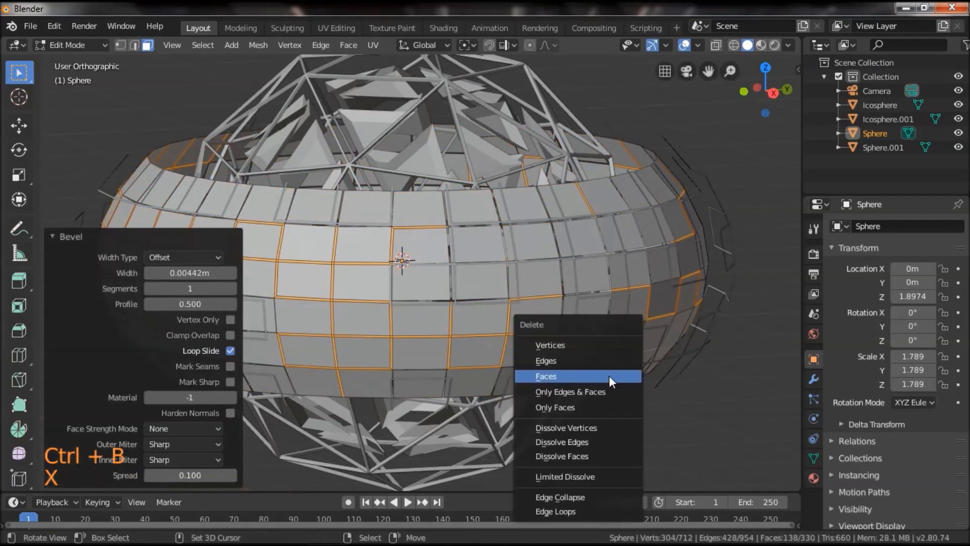
pyautogui.click(576, 376)
pyautogui.moveTo(576, 376); pyautogui.dragTo(510, 375, button='middle')
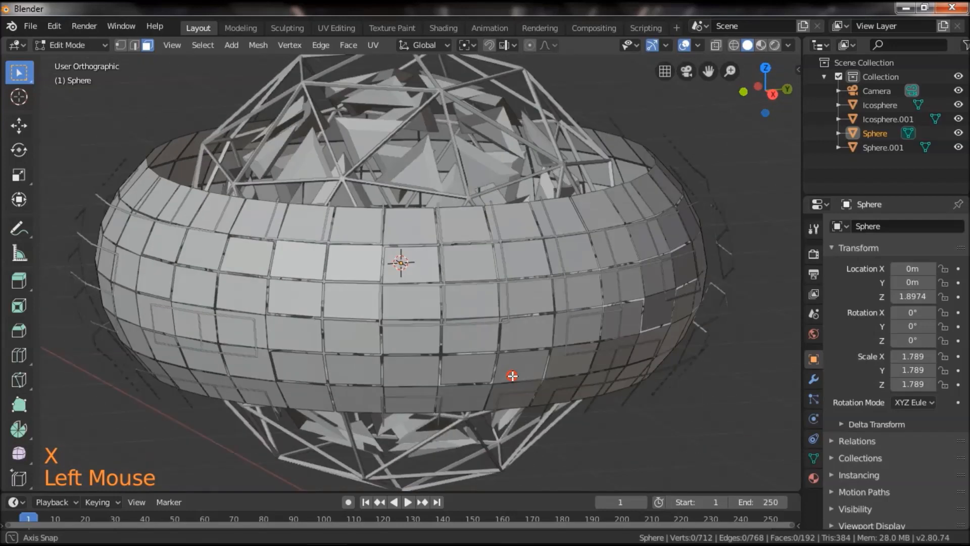
# Randomly select about 48% of the inner band's panel faces with Select Random.
pyautogui.press('a')
pyautogui.scroll(-2, 352, 330)
pyautogui.rightClick(384, 298)
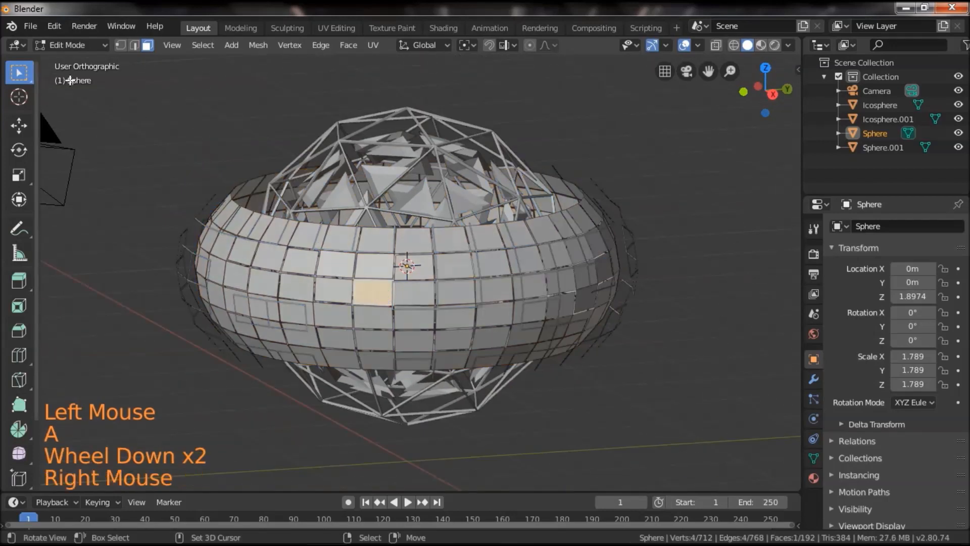
pyautogui.click(201, 46)
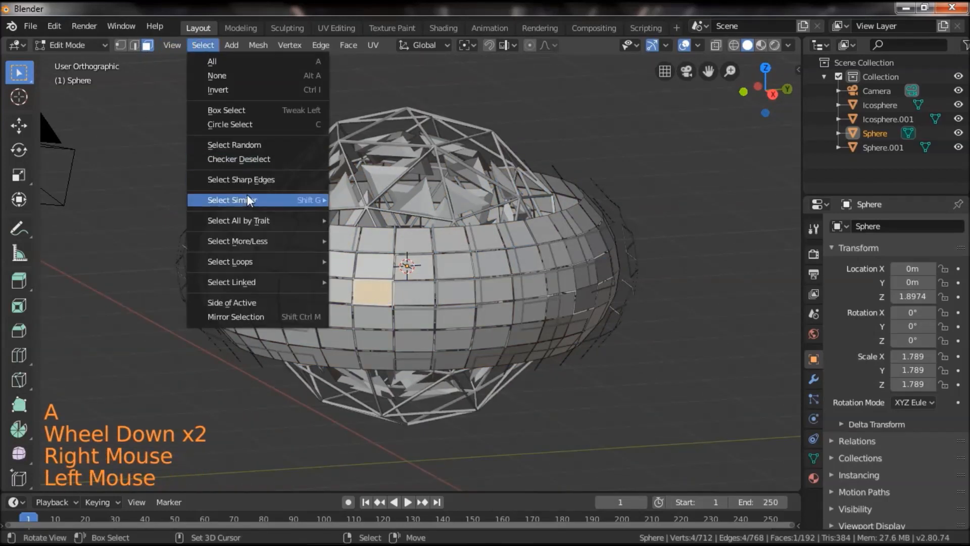
pyautogui.click(264, 144)
pyautogui.scroll(1, 404, 273)
pyautogui.moveTo(404, 272); pyautogui.dragTo(253, 388, button='middle')
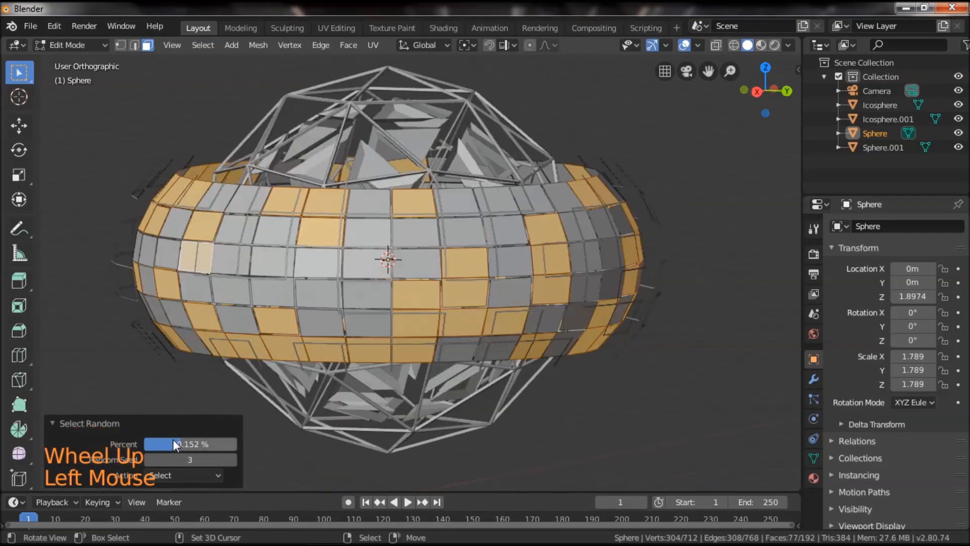
pyautogui.moveTo(181, 444); pyautogui.dragTo(188, 444)
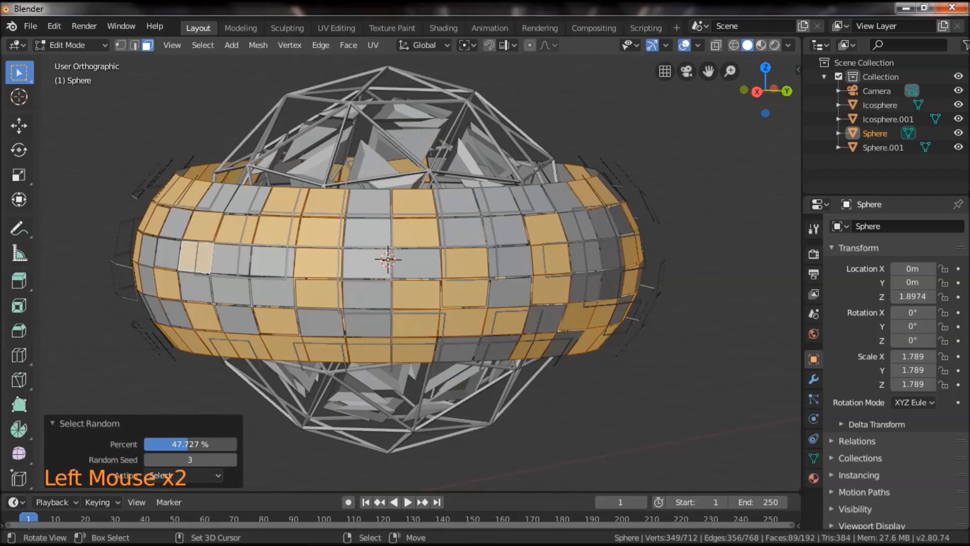
pyautogui.moveTo(630, 369); pyautogui.dragTo(587, 388, button='middle')
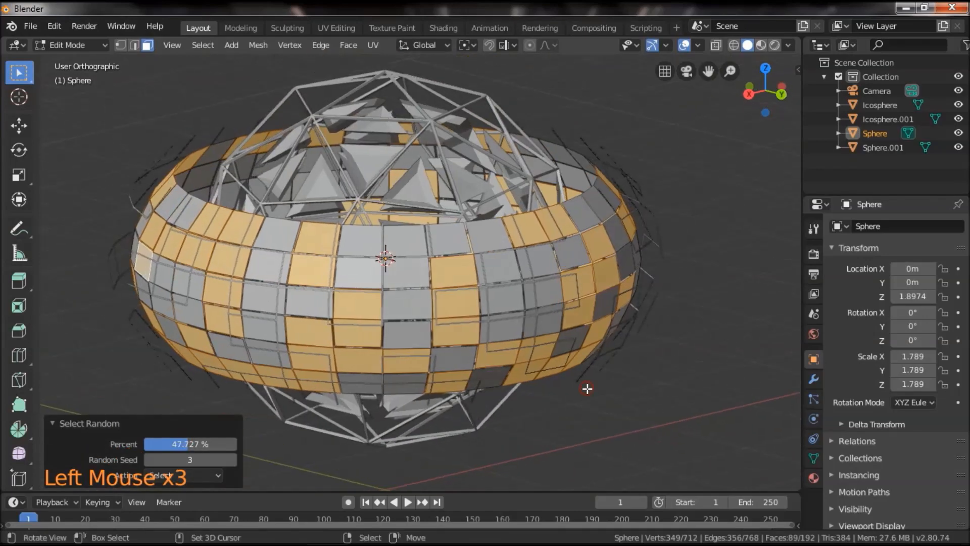
# Set the pivot point to Individual Origins and scale each selected band panel down in place, finishing with a resize of about 0.944.
pyautogui.click(465, 44)
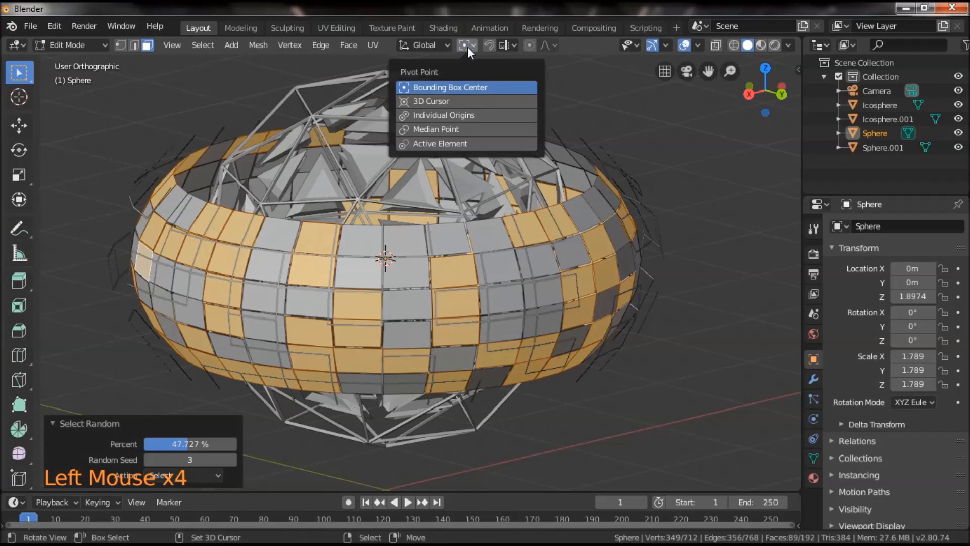
pyautogui.click(447, 116)
pyautogui.press('s')
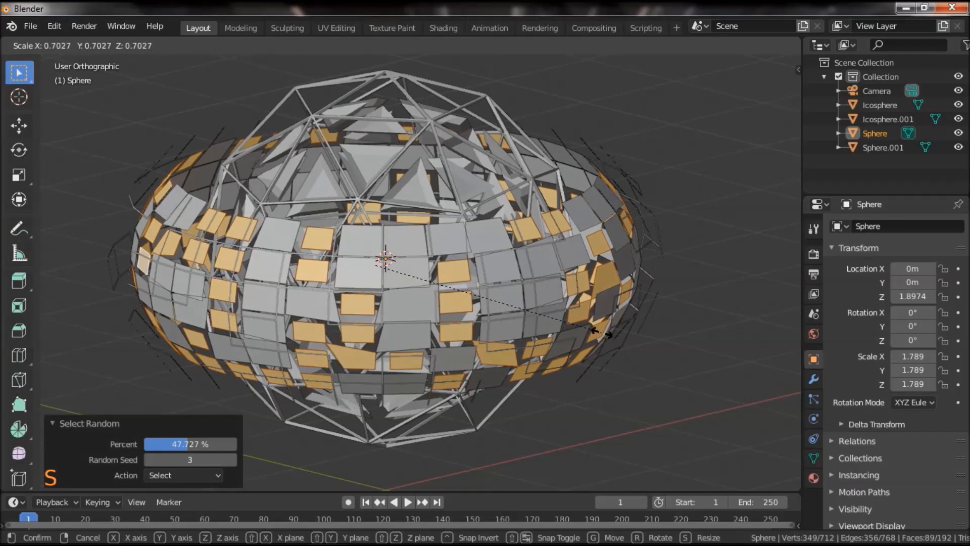
pyautogui.click(588, 329)
pyautogui.moveTo(659, 299); pyautogui.dragTo(688, 350, button='middle')
pyautogui.press('s')
pyautogui.click(676, 353)
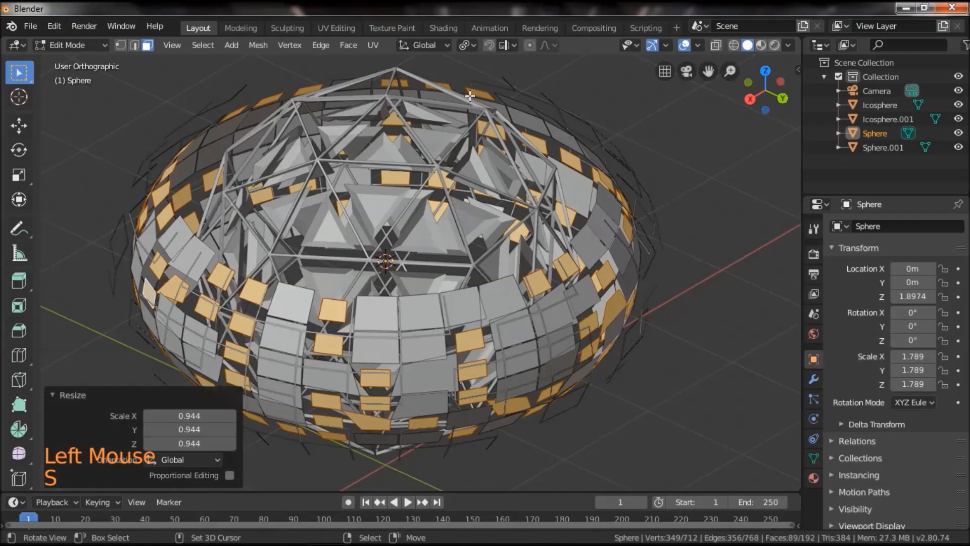
# Restore the Bounding Box Center pivot, invert the face selection and delete the full-size panels of the inner band.
pyautogui.click(467, 44)
pyautogui.click(447, 88)
pyautogui.moveTo(655, 366); pyautogui.dragTo(567, 355, button='middle')
pyautogui.hotkey('ctrl', 'i')
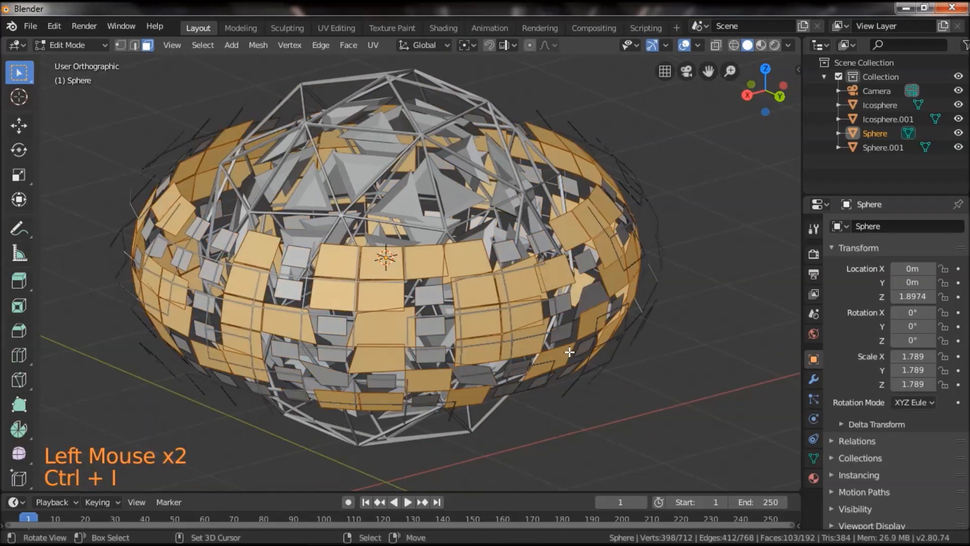
pyautogui.press('x')
pyautogui.click(535, 319)
pyautogui.moveTo(535, 319); pyautogui.dragTo(583, 351, button='middle')
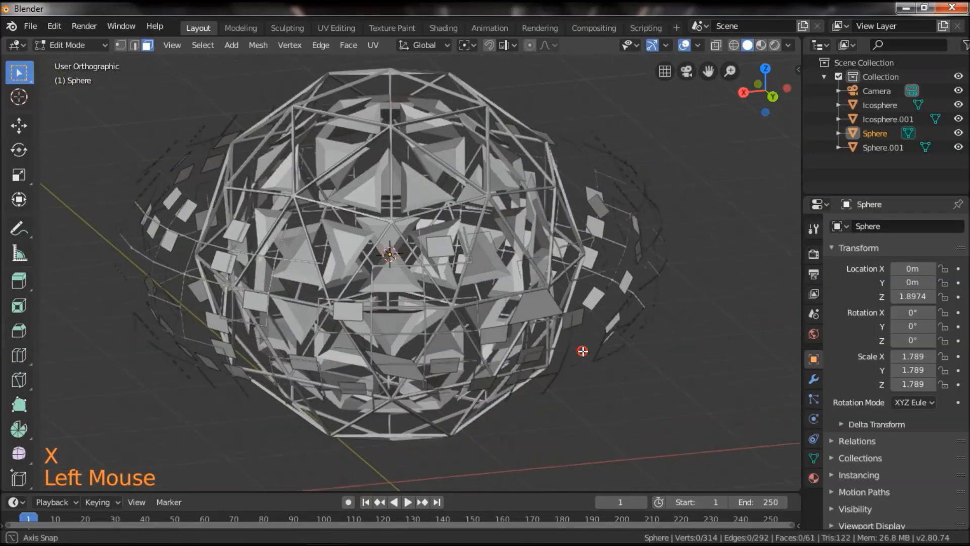
# Leave Edit Mode on the small panels, select the outer strip object and open it in Edit Mode.
pyautogui.press('Tab')
pyautogui.rightClick(652, 310)
pyautogui.click(683, 326)
pyautogui.press('Tab')
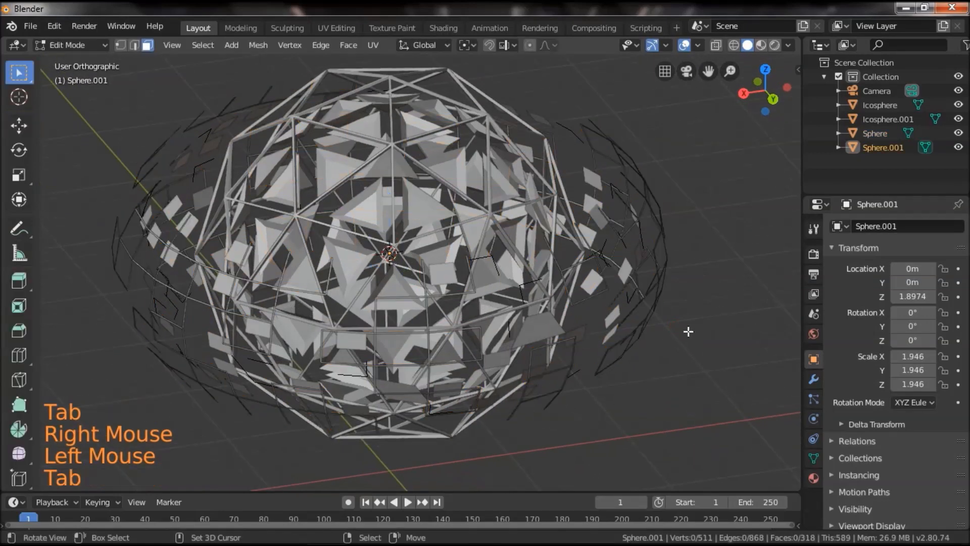
pyautogui.press('a')
pyautogui.press('Tab')
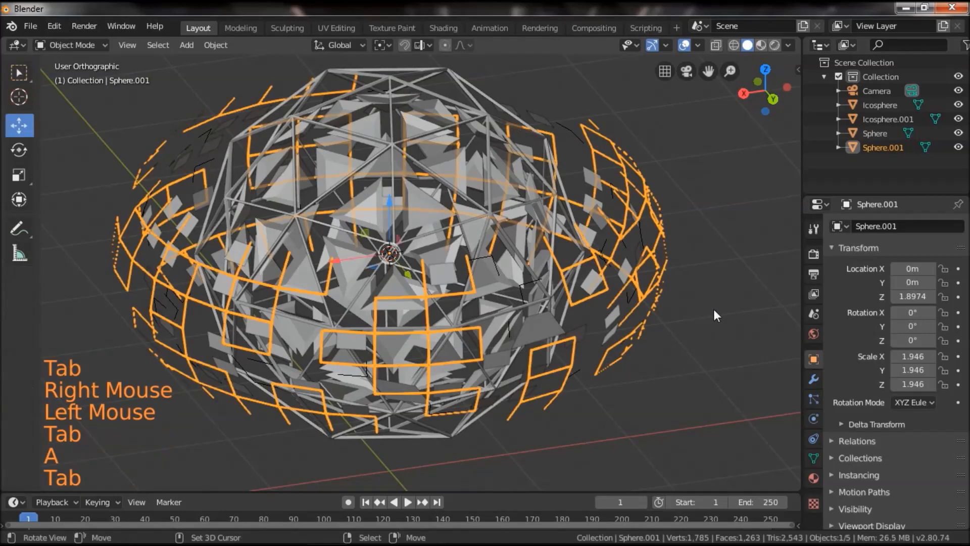
pyautogui.press('e')
pyautogui.press('s')
pyautogui.press('Escape')
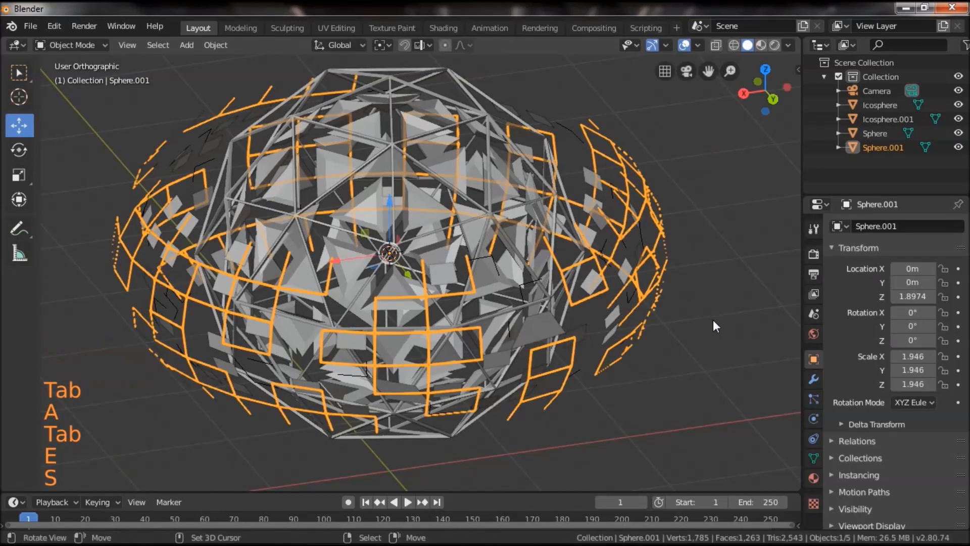
# Select all faces of the outer strips and extrude them inward with a scale of about 0.989 to give them thickness.
pyautogui.press('Tab')
pyautogui.press('a')
pyautogui.press('a')
pyautogui.press('a')
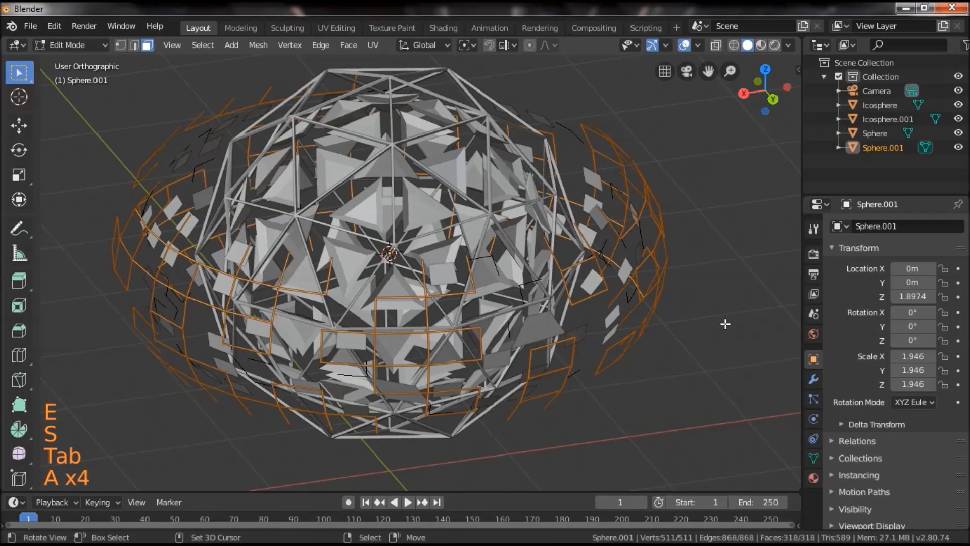
pyautogui.press('e')
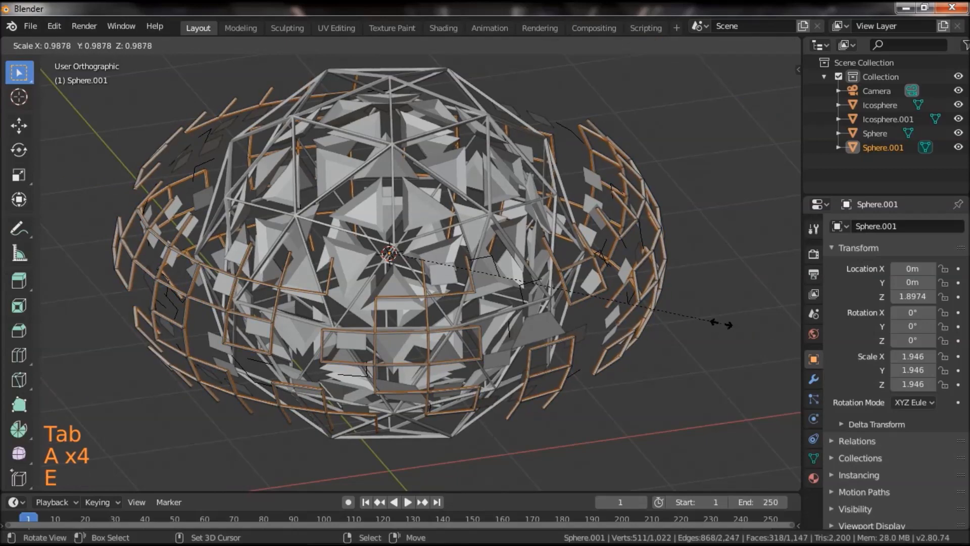
pyautogui.click(723, 324)
pyautogui.moveTo(722, 324); pyautogui.dragTo(597, 317, button='middle')
# Stretch the whole outer strip object along Z by about 1.2 in Object Mode.
pyautogui.press('s')
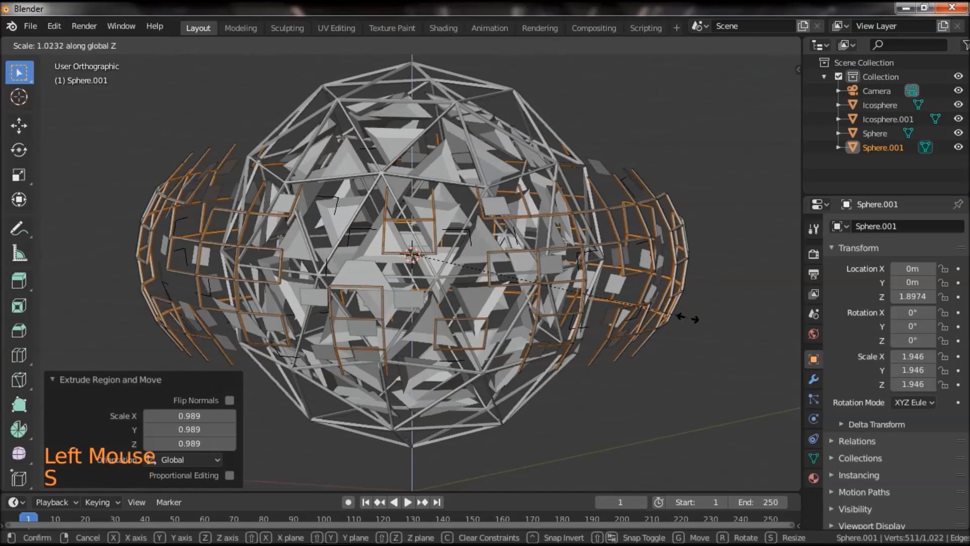
pyautogui.press('Tab')
pyautogui.press('s')
pyautogui.press('z')
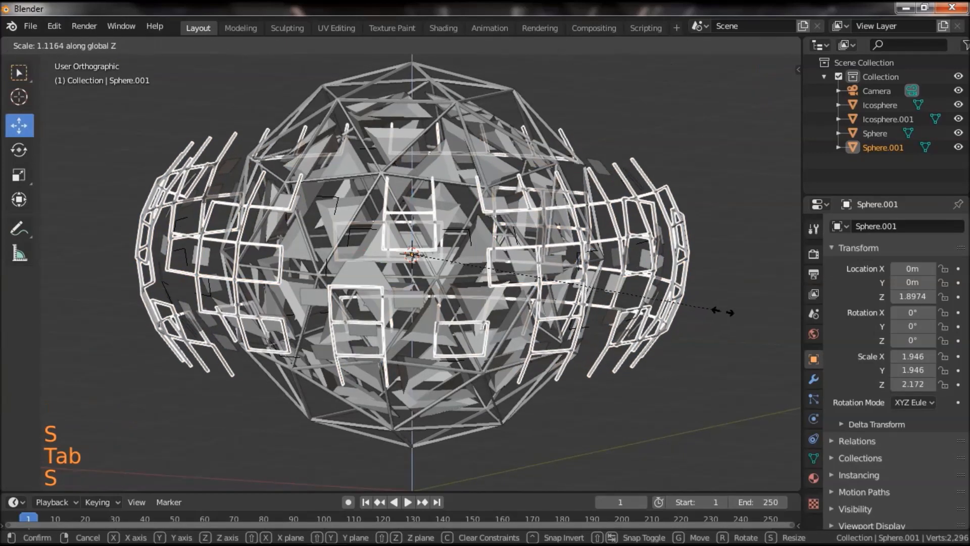
pyautogui.click(747, 309)
pyautogui.scroll(-3, 747, 309)
pyautogui.moveTo(697, 297); pyautogui.dragTo(670, 340, button='middle')
pyautogui.moveTo(667, 334); pyautogui.dragTo(598, 353)
pyautogui.scroll(1, 651, 342)
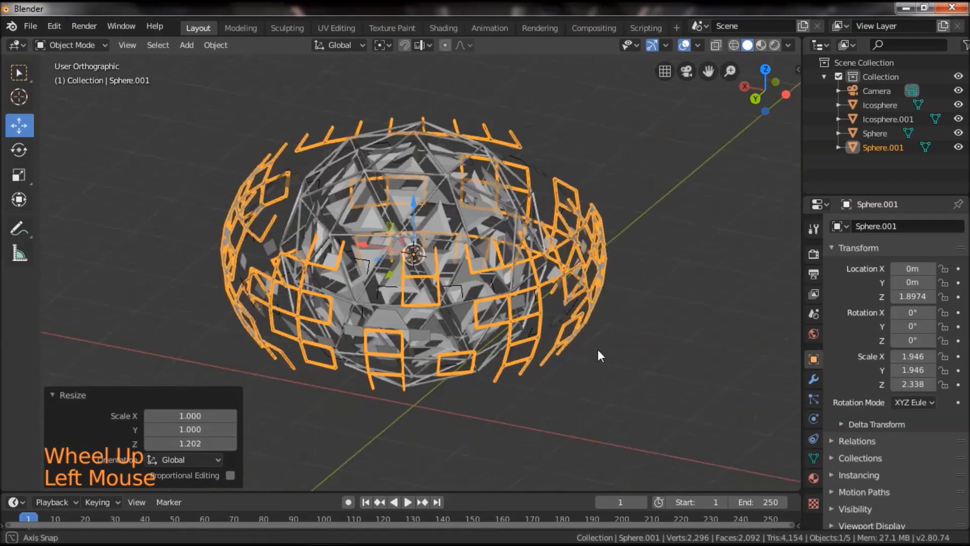
pyautogui.scroll(3, 399, 303)
# Select the object of small inner panels and rotate it about the Z axis by about -18.8°.
pyautogui.rightClick(400, 303)
pyautogui.scroll(-3, 544, 317)
pyautogui.moveTo(545, 318); pyautogui.dragTo(578, 362)
pyautogui.scroll(2, 577, 361)
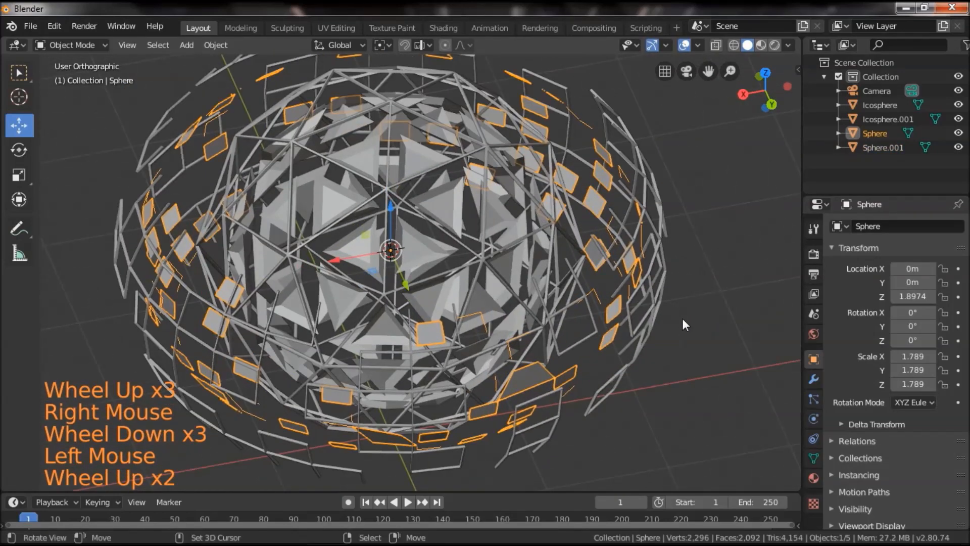
pyautogui.press('r')
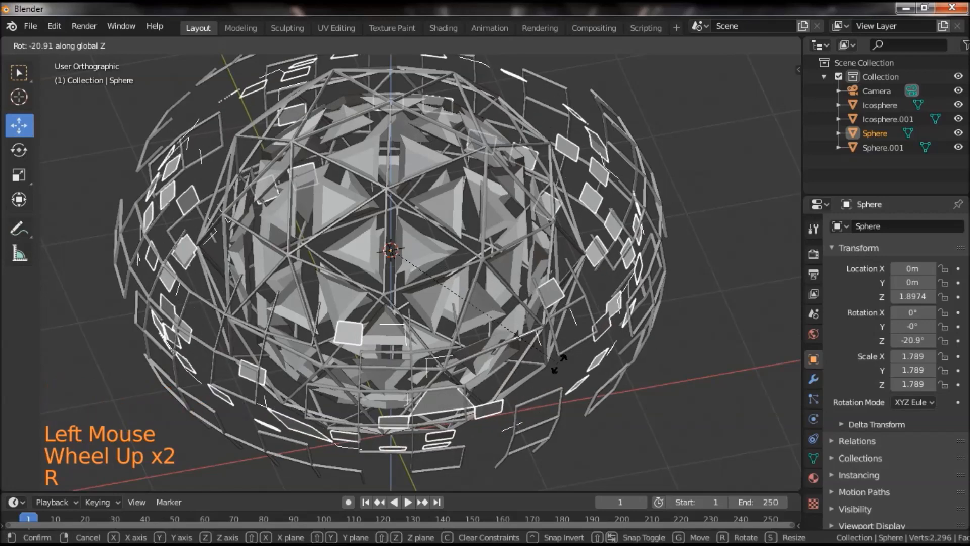
pyautogui.click(626, 394)
pyautogui.moveTo(634, 394); pyautogui.dragTo(660, 371)
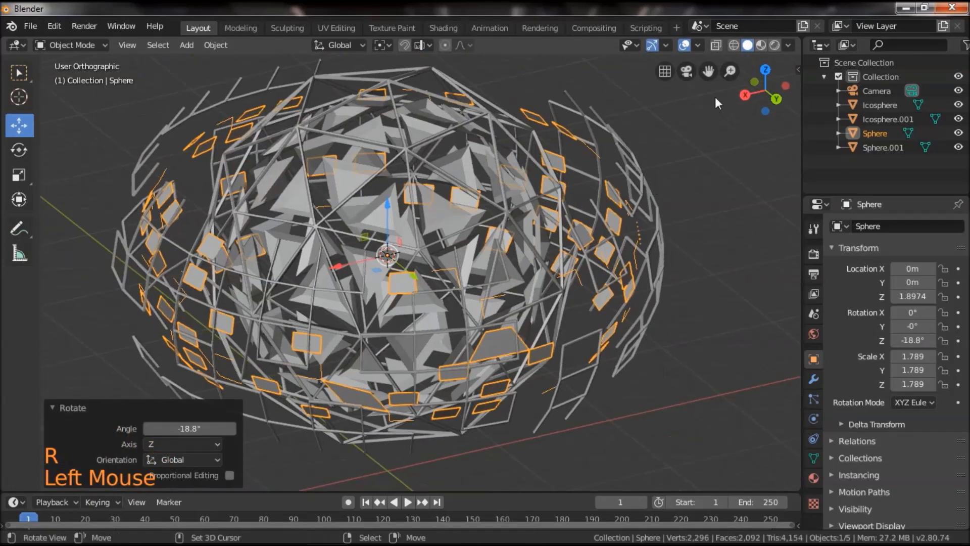
# Switch the viewport from orthographic to perspective projection.
pyautogui.click(653, 68)
pyautogui.scroll(-3, 647, 268)
pyautogui.click(648, 310)
pyautogui.scroll(2, 643, 314)
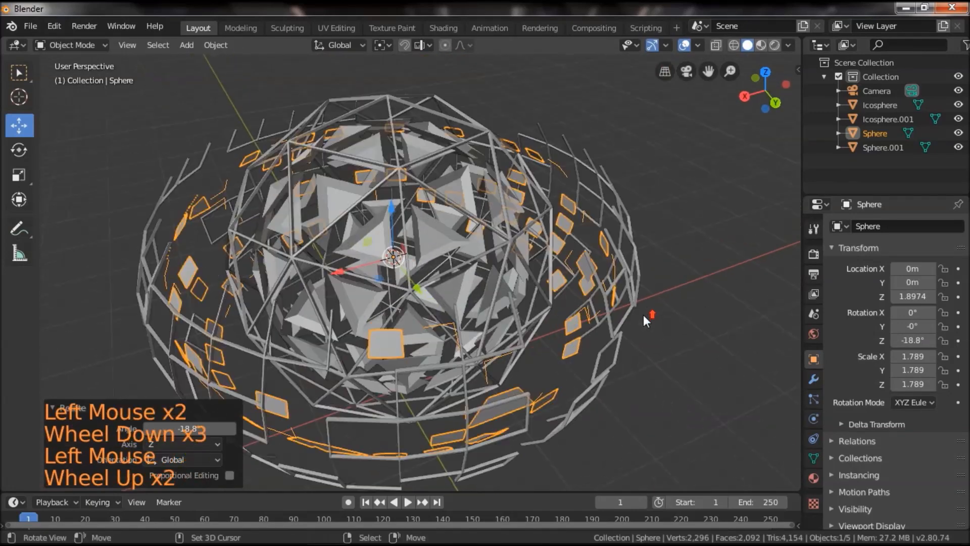
# Select all the small panels in Edit Mode and duplicate them in place.
pyautogui.press('Tab')
pyautogui.press('a')
pyautogui.press('a')
pyautogui.press('a')
pyautogui.press('a')
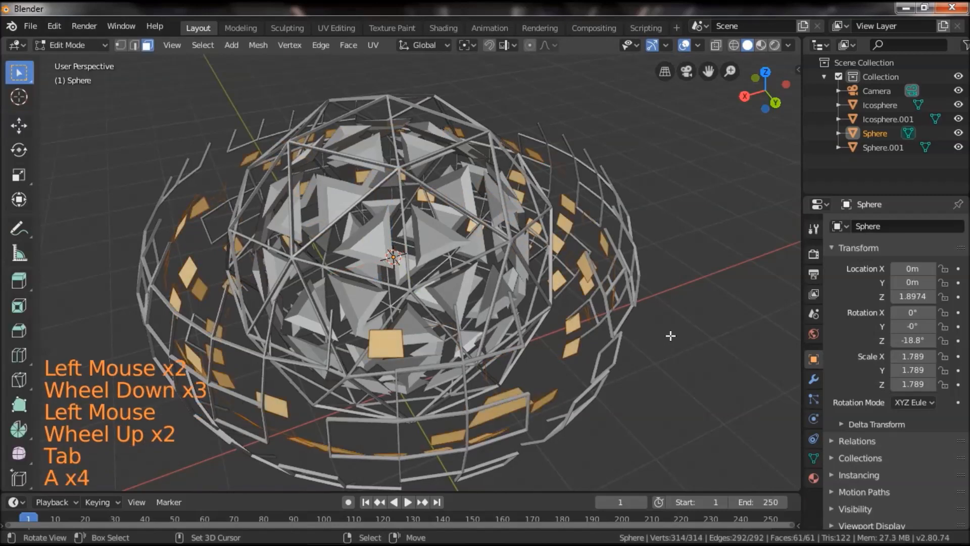
pyautogui.hotkey('shift', 'd')
pyautogui.rightClick(717, 314)
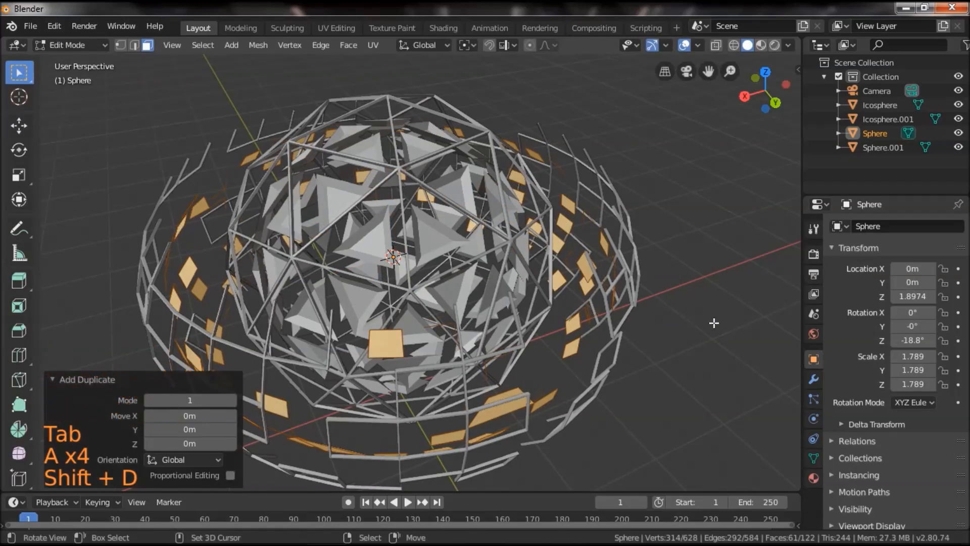
# Rotate the duplicated panels about Z by about -60.3° and a further -44.3°, and scale them to about 0.939.
pyautogui.press('r')
pyautogui.press('z')
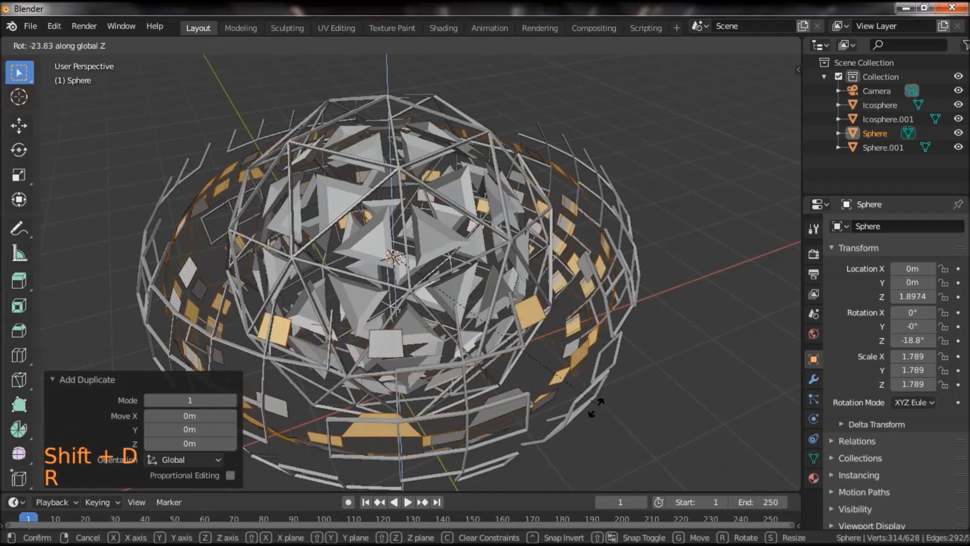
pyautogui.click(439, 402)
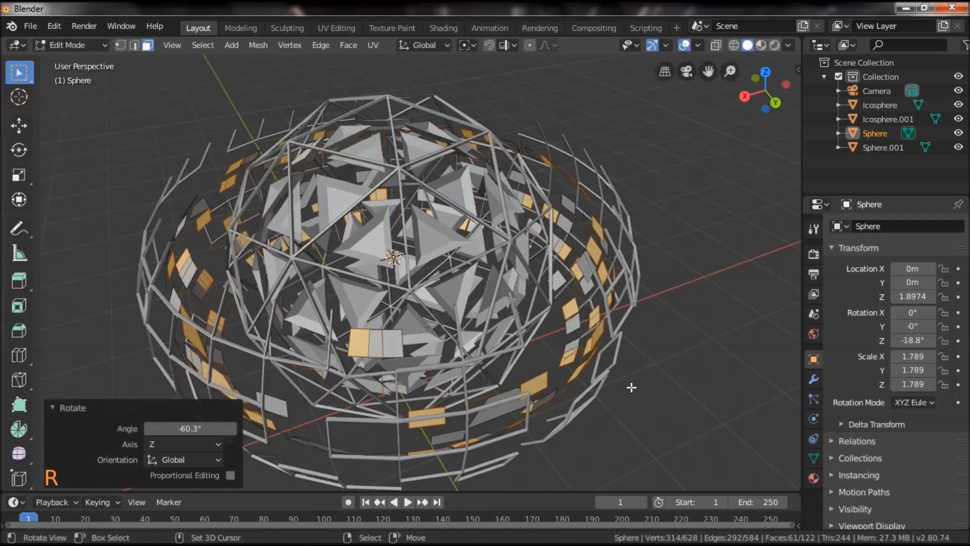
pyautogui.press('r')
pyautogui.click(542, 409)
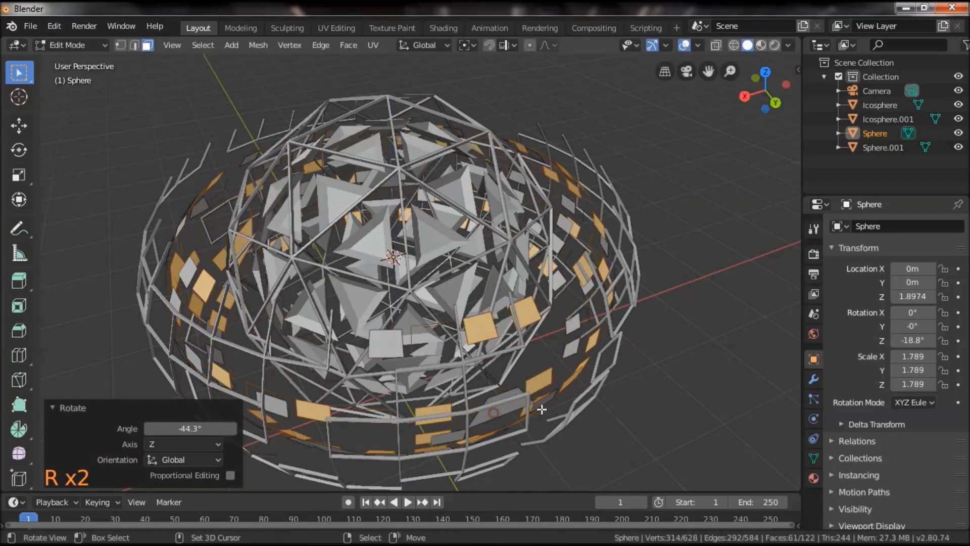
pyautogui.press('s')
pyautogui.click(657, 402)
pyautogui.moveTo(688, 377); pyautogui.dragTo(723, 334, button='middle')
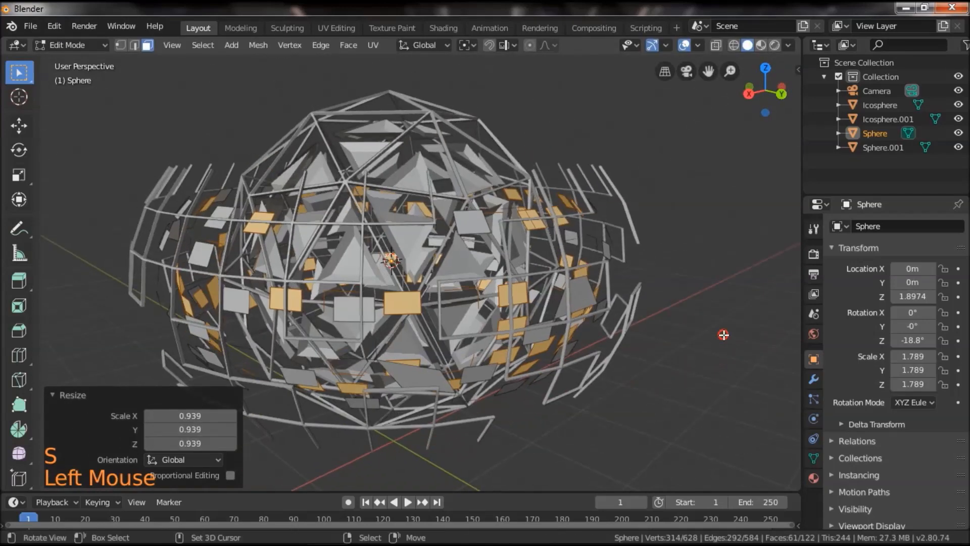
# Set the pivot point to Individual Origins and shrink each duplicated panel in place to about 0.52.
pyautogui.click(464, 46)
pyautogui.scroll(2, 432, 115)
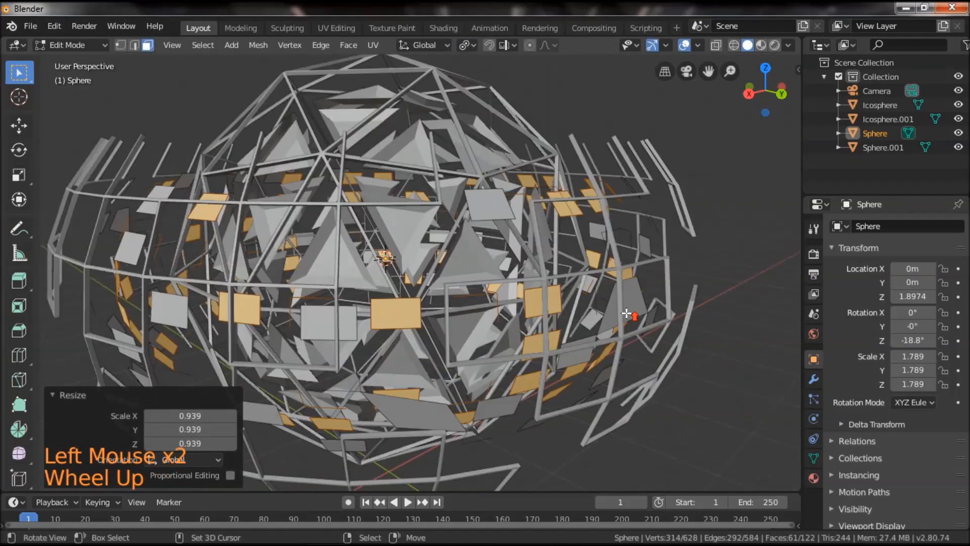
pyautogui.press('s')
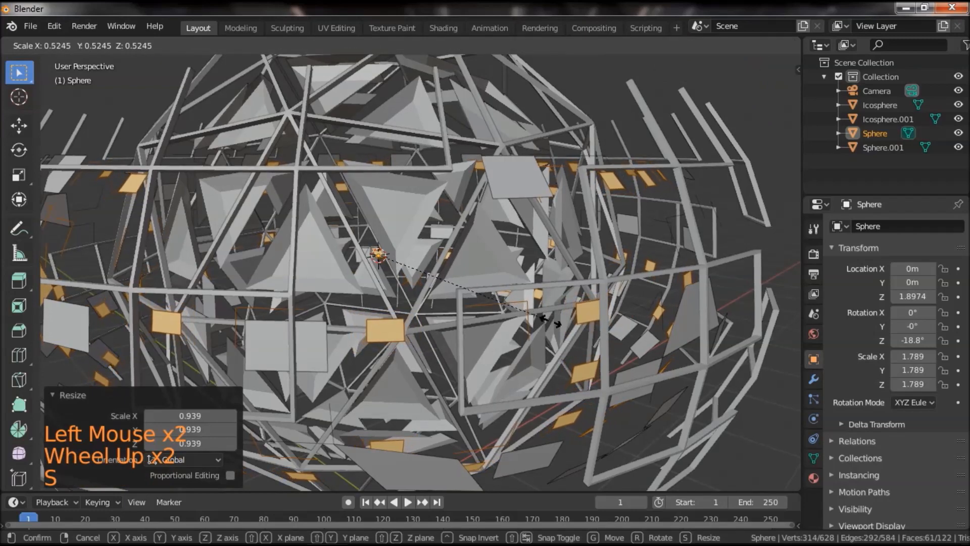
pyautogui.scroll(-3, 543, 316)
pyautogui.click(543, 315)
pyautogui.moveTo(556, 329); pyautogui.dragTo(604, 303, button='middle')
pyautogui.moveTo(604, 303); pyautogui.dragTo(599, 293)
pyautogui.scroll(-1, 602, 298)
pyautogui.moveTo(608, 248); pyautogui.dragTo(610, 277)
# Return to Object Mode, select the outer strip object and widen it in X and Y only by about 1.149.
pyautogui.press('Tab')
pyautogui.rightClick(562, 329)
pyautogui.press('s')
pyautogui.hotkey('shift', 'z')
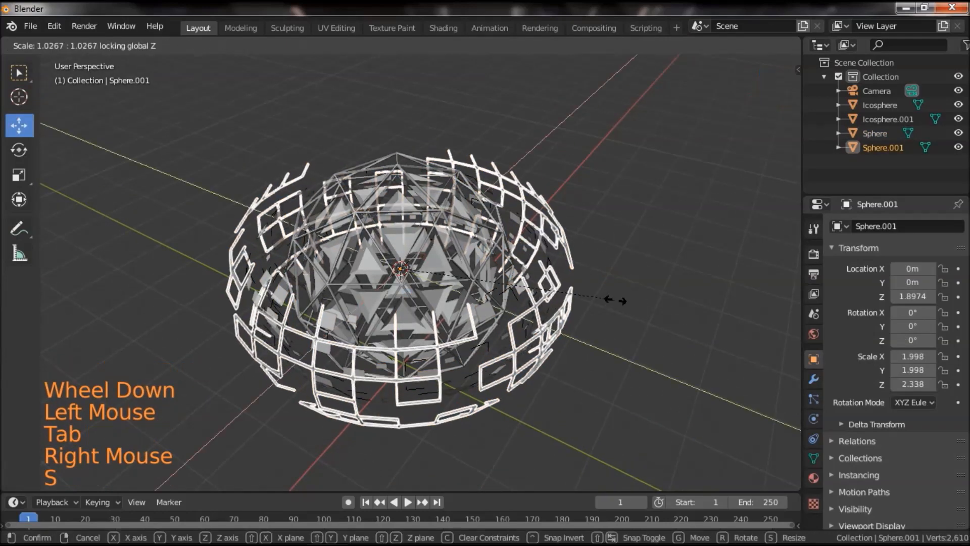
pyautogui.click(647, 333)
pyautogui.moveTo(647, 333); pyautogui.dragTo(643, 300, button='middle')
pyautogui.scroll(-2, 645, 303)
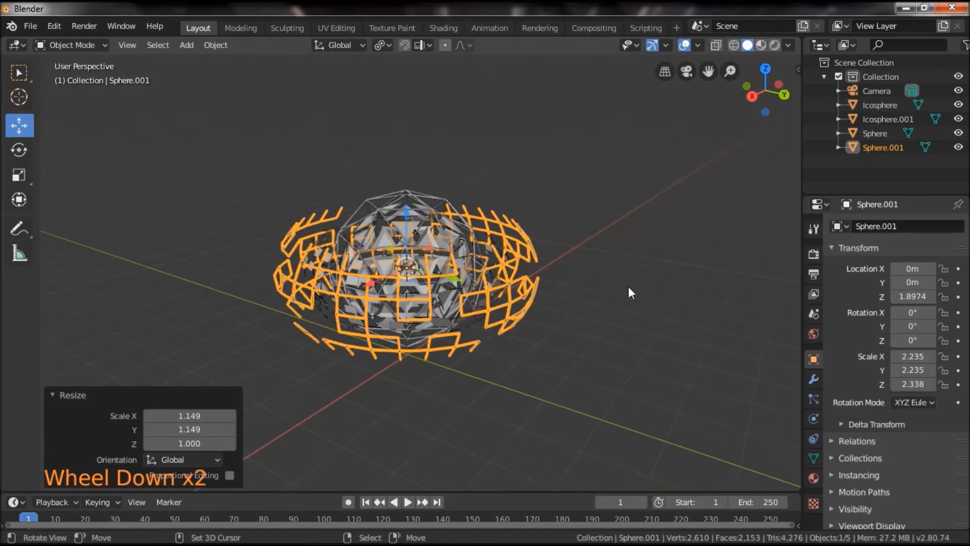
# Reset the 3D cursor to the world origin and add a cylinder mesh there.
pyautogui.hotkey('shift', 'c')
pyautogui.hotkey('shift', 'a')
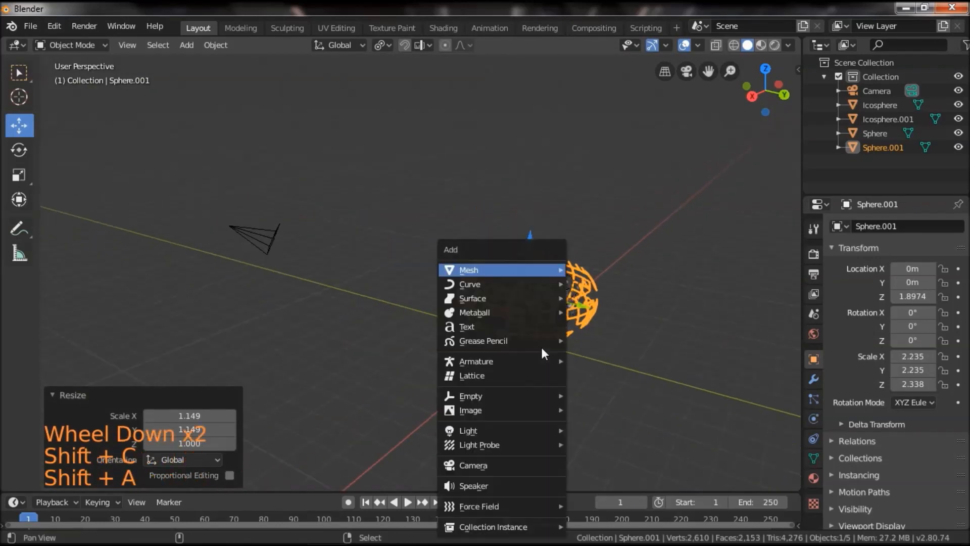
pyautogui.moveTo(495, 274)
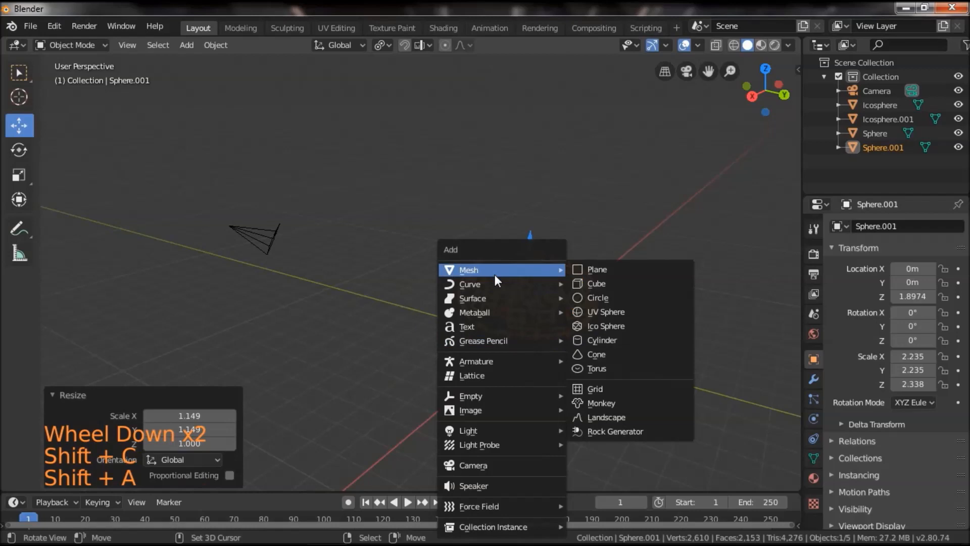
pyautogui.click(606, 340)
pyautogui.keyDown('shift'); pyautogui.moveTo(656, 344); pyautogui.dragTo(563, 307); pyautogui.keyUp('shift')
pyautogui.scroll(4, 576, 326)
# Set the new cylinder's vertex count to 100.
pyautogui.click(588, 346)
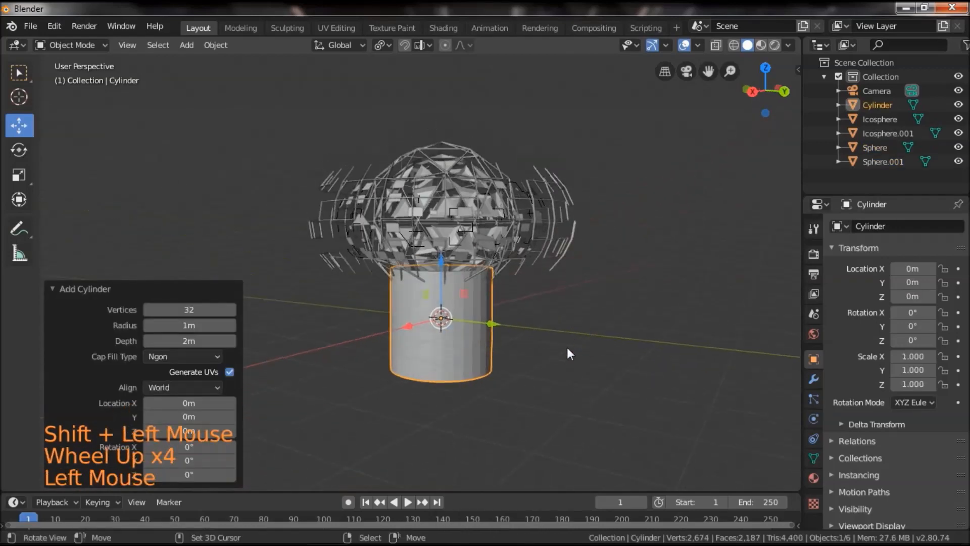
pyautogui.scroll(3, 567, 349)
pyautogui.click(192, 305)
pyautogui.write('1')
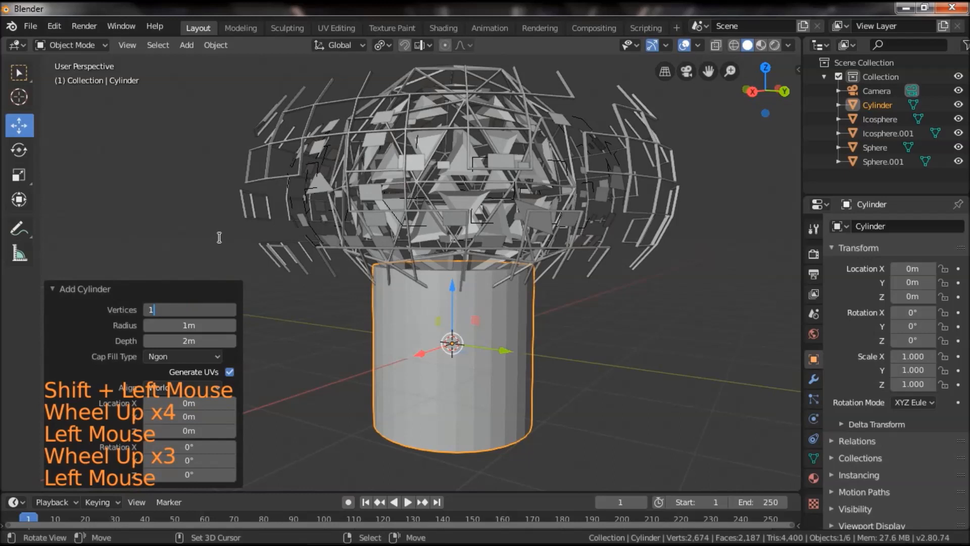
pyautogui.write('00')
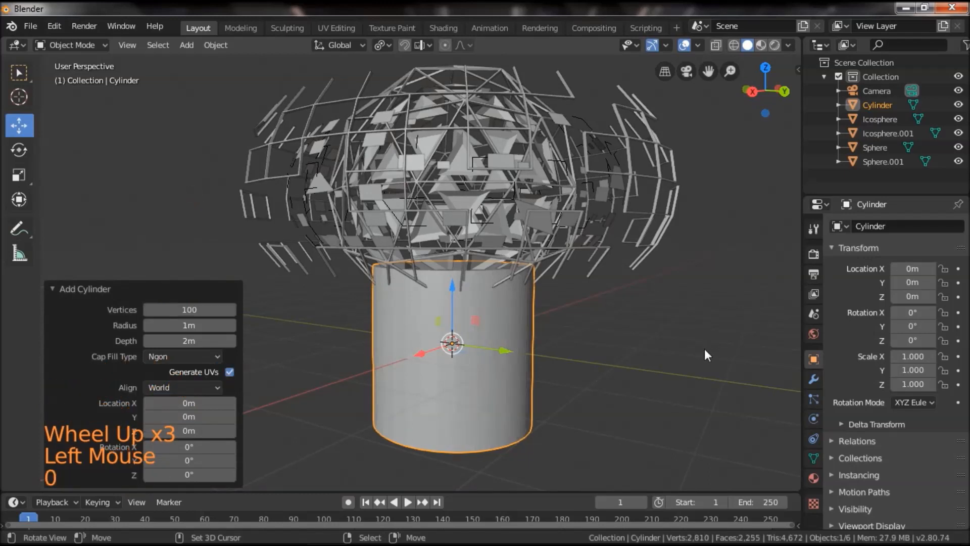
# Flatten the cylinder into a thin disc in Edit Mode by scaling it along Z to about 0.093.
pyautogui.press('Tab')
pyautogui.press('s')
pyautogui.press('z')
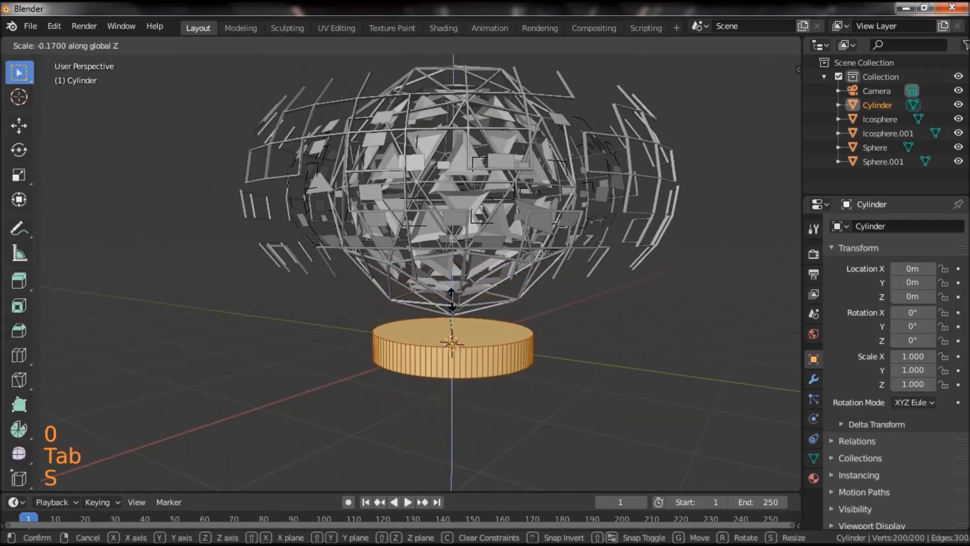
pyautogui.click(462, 321)
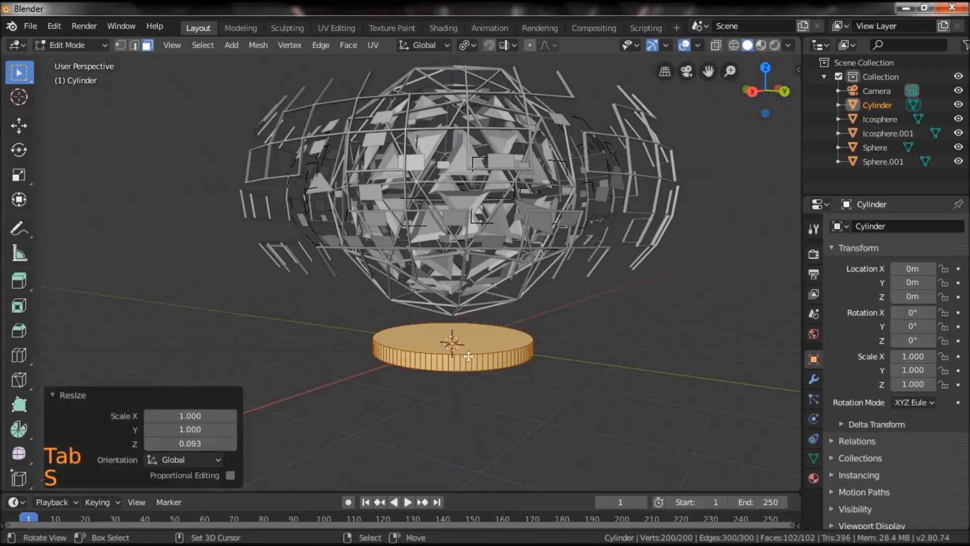
# Widen the disc in X and Y with two successive resizes, keeping its thickness in the first and using about 1.239 in the second.
pyautogui.moveTo(500, 395); pyautogui.dragTo(501, 373)
pyautogui.press('s')
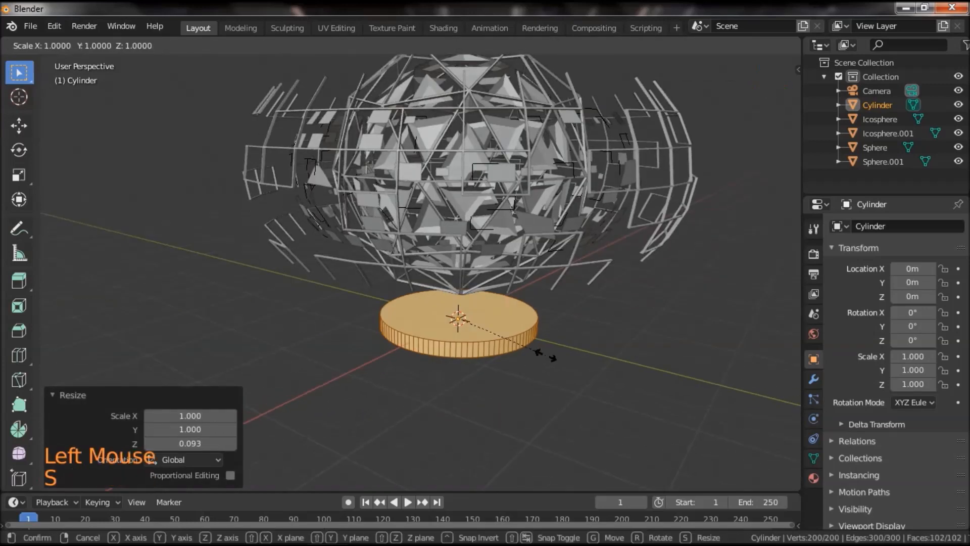
pyautogui.hotkey('shift', 'z')
pyautogui.click(689, 340)
pyautogui.scroll(-3, 640, 323)
pyautogui.moveTo(637, 290); pyautogui.dragTo(592, 321)
pyautogui.press('s')
pyautogui.click(664, 320)
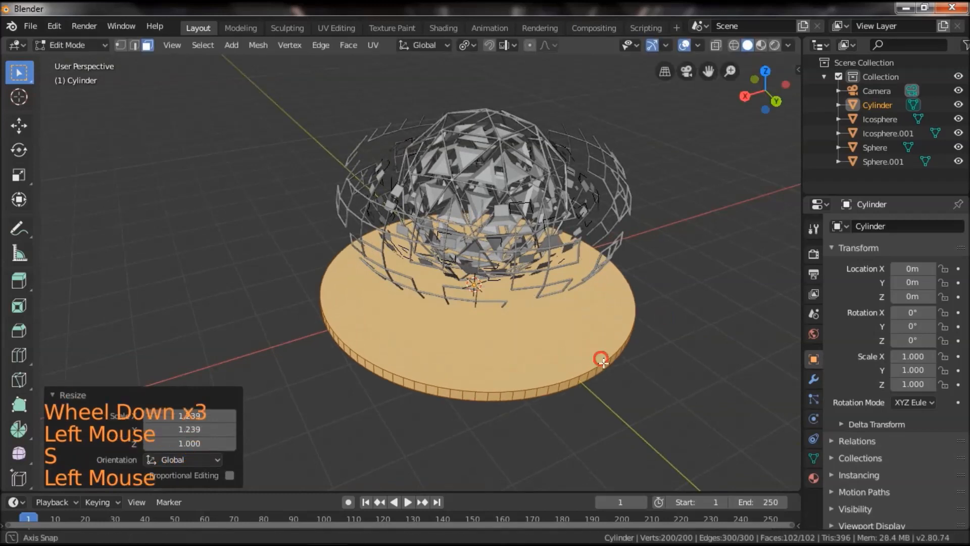
# Inset the disc's top face by about 0.22 m and extrude it upward about 0.1 m to form a raised tier.
pyautogui.scroll(3, 606, 369)
pyautogui.rightClick(559, 368)
pyautogui.press('i')
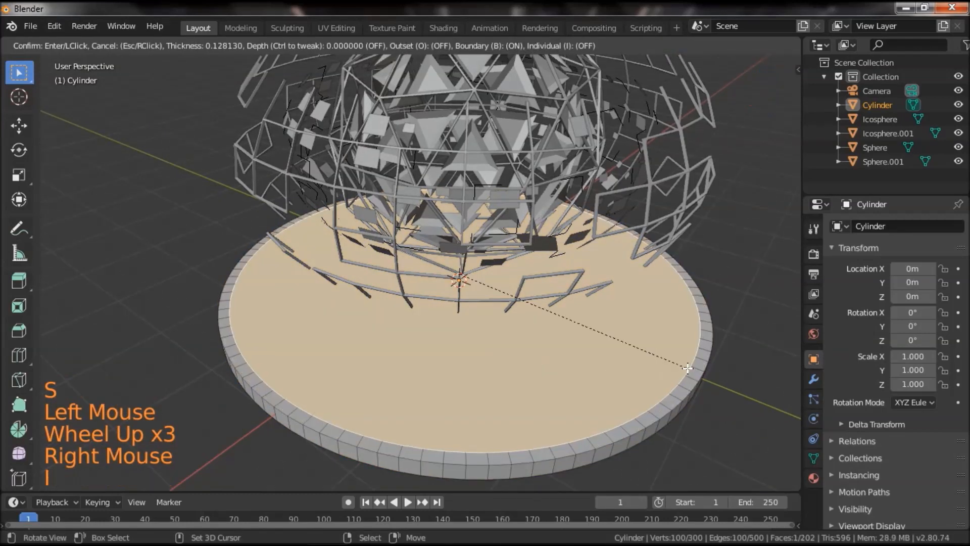
pyautogui.click(647, 390)
pyautogui.press('e')
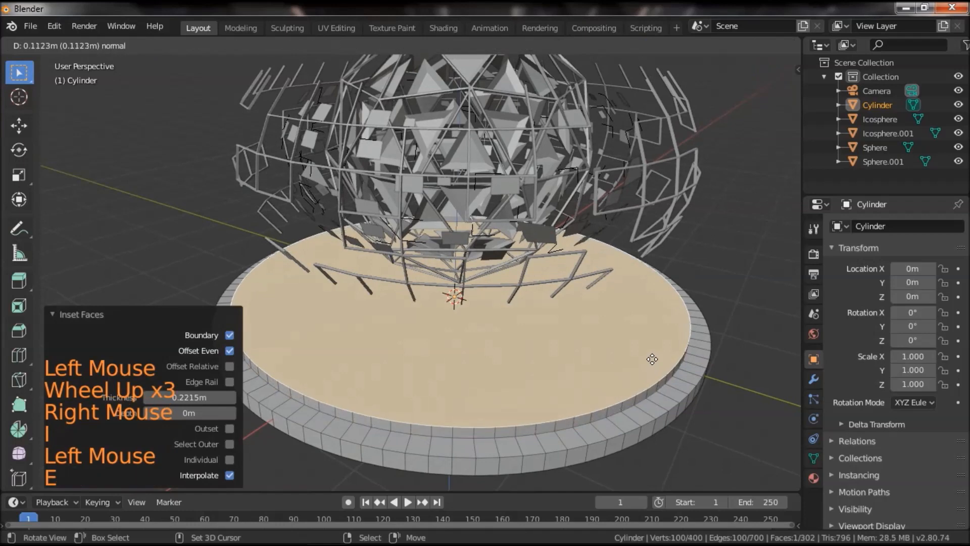
pyautogui.click(651, 356)
# Inset the raised top face by about 0.116 m and sink it about 0.1 m, scaling the recess floor to 0.928.
pyautogui.press('i')
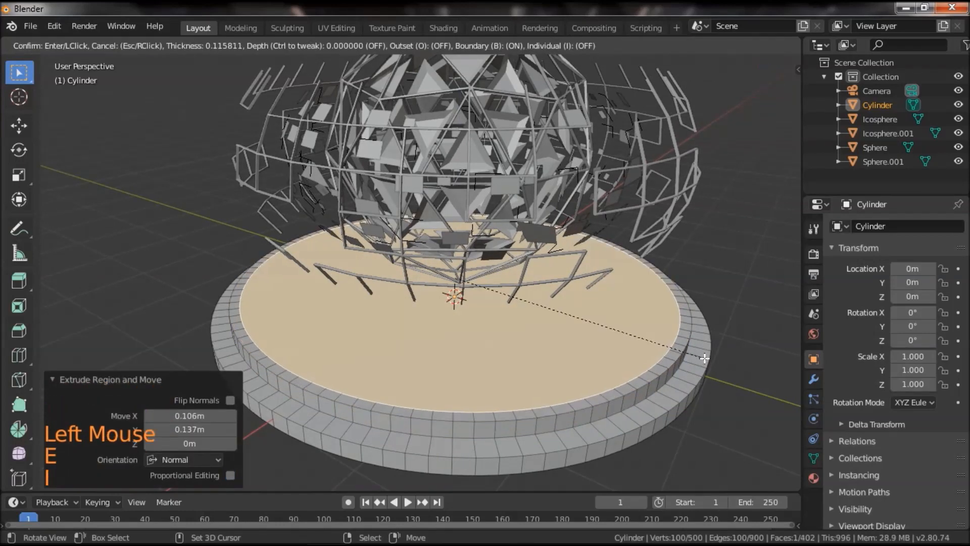
pyautogui.click(704, 357)
pyautogui.press('e')
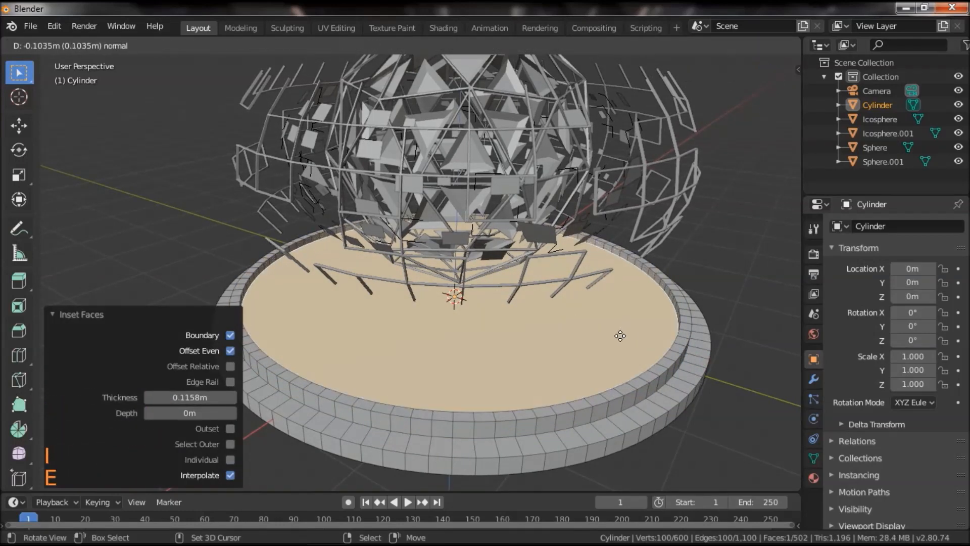
pyautogui.click(620, 337)
pyautogui.press('s')
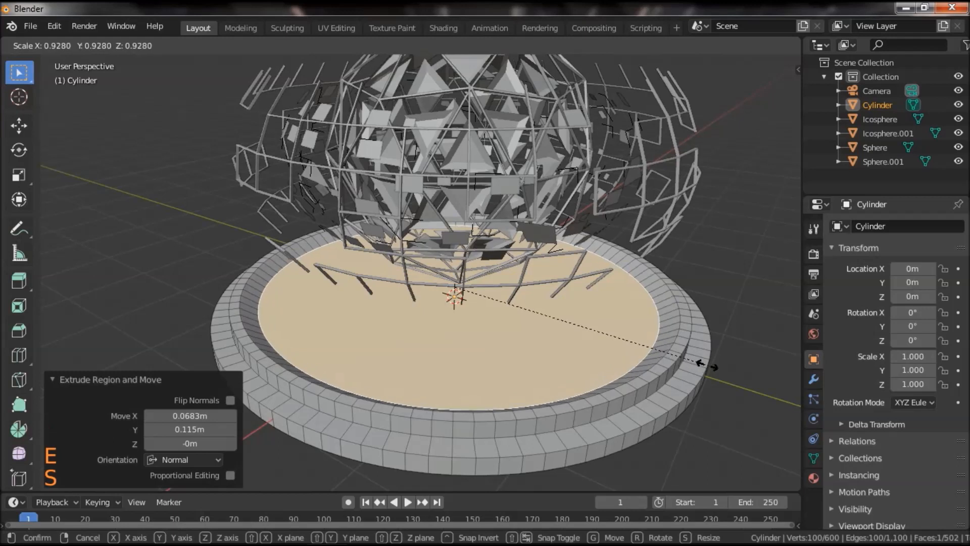
pyautogui.click(706, 364)
# Inset the recess floor by about 1.734 m and add four evenly spaced loop cuts around the resulting ring.
pyautogui.press('i')
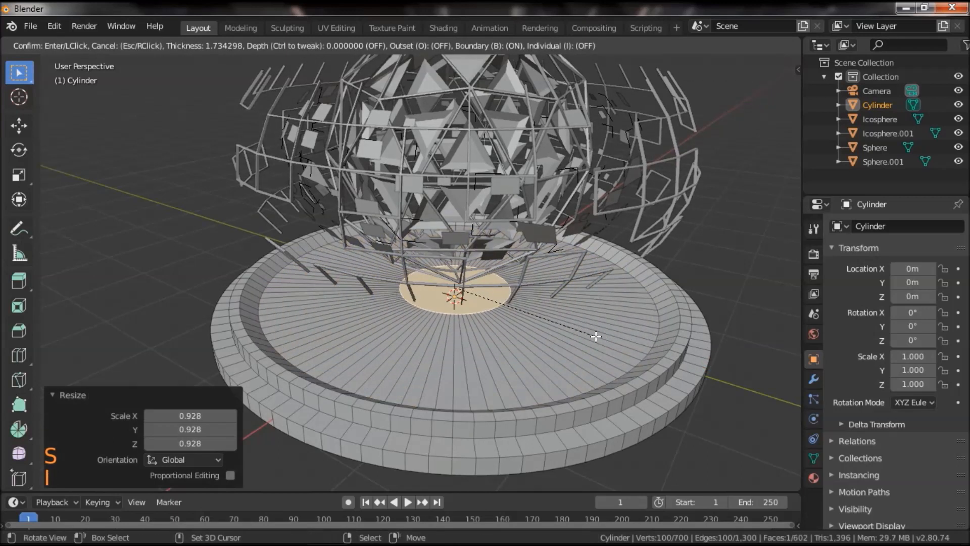
pyautogui.click(596, 335)
pyautogui.scroll(2, 555, 333)
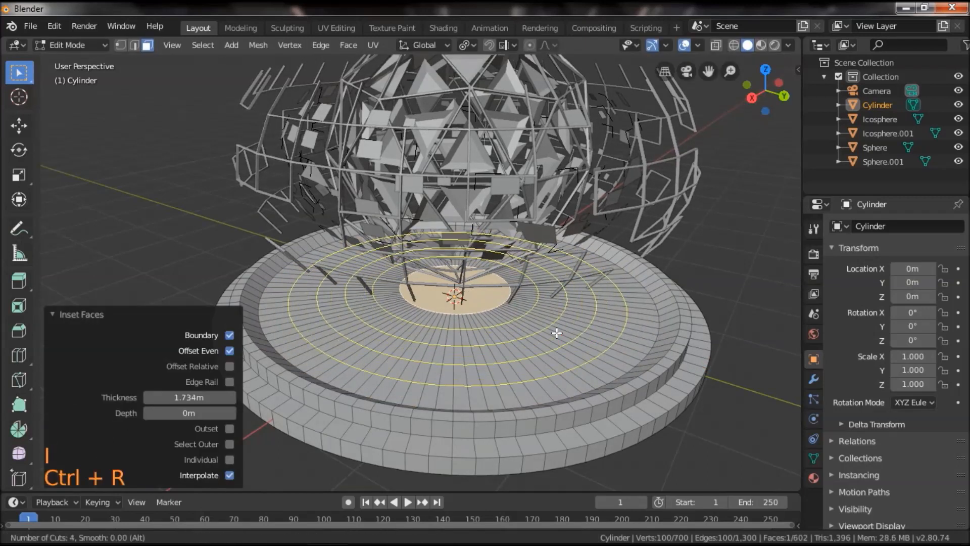
pyautogui.click(557, 332)
pyautogui.rightClick(560, 331)
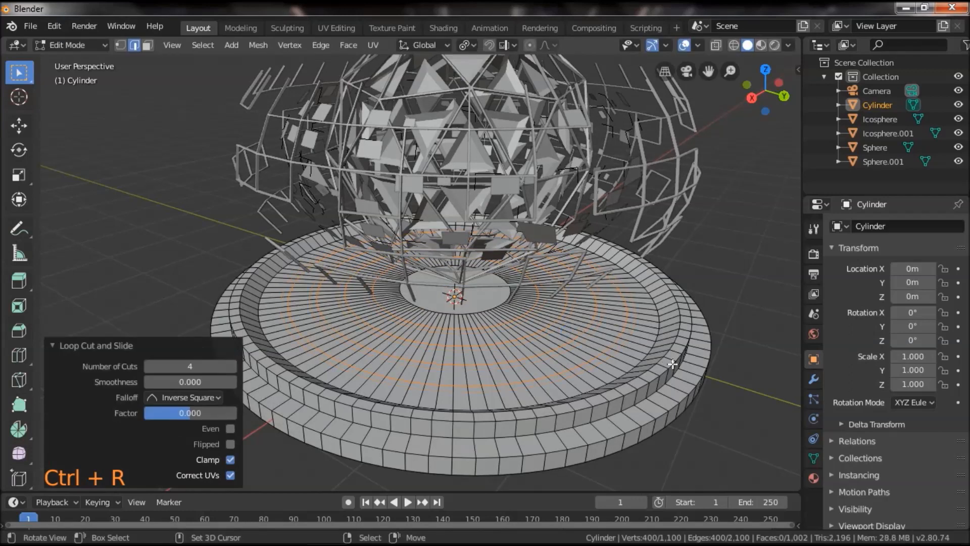
# Bevel the four circular edge loops to a width of about 0.0137 m with one segment.
pyautogui.hotkey('ctrl', 'b')
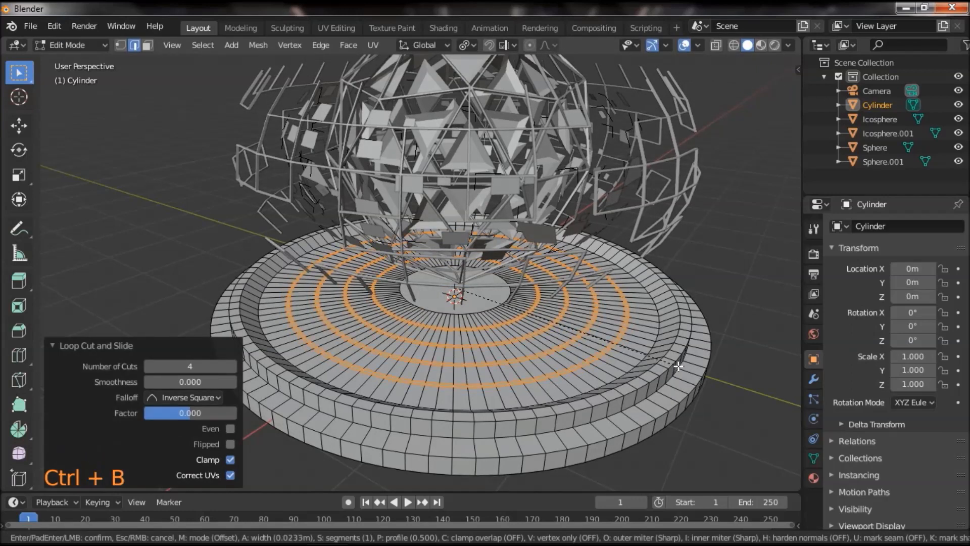
pyautogui.click(671, 365)
pyautogui.keyDown('shift'); pyautogui.moveTo(670, 364); pyautogui.dragTo(620, 344, button='middle'); pyautogui.keyUp('shift')
pyautogui.scroll(4, 621, 369)
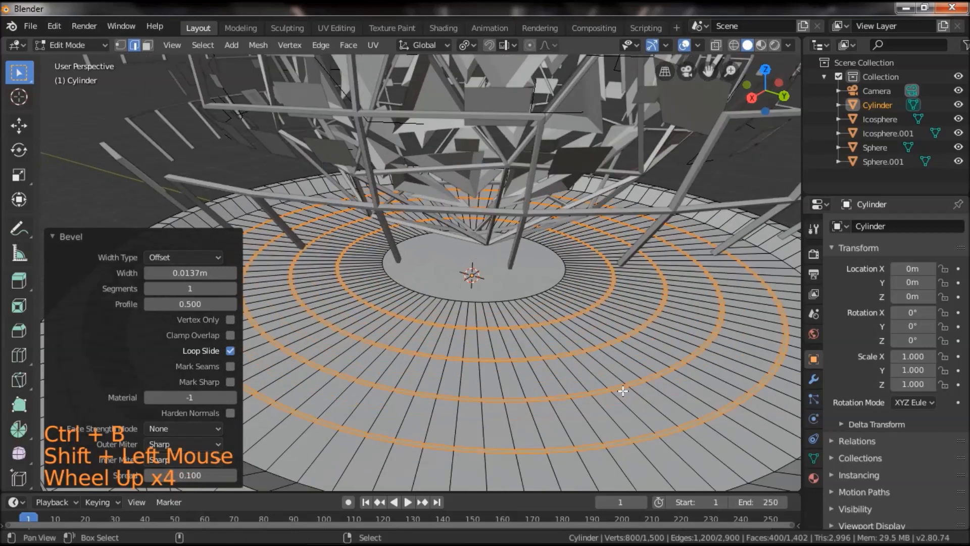
pyautogui.keyDown('shift'); pyautogui.moveTo(624, 389); pyautogui.dragTo(589, 300, button='middle'); pyautogui.keyUp('shift')
pyautogui.scroll(1, 589, 303)
pyautogui.moveTo(587, 372); pyautogui.dragTo(601, 357, button='middle')
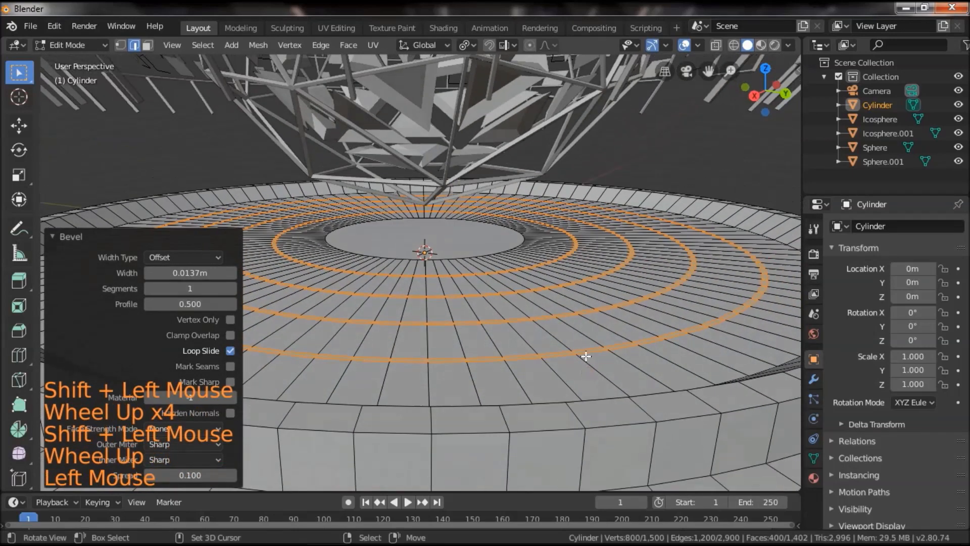
pyautogui.hotkey('shift', 'd')
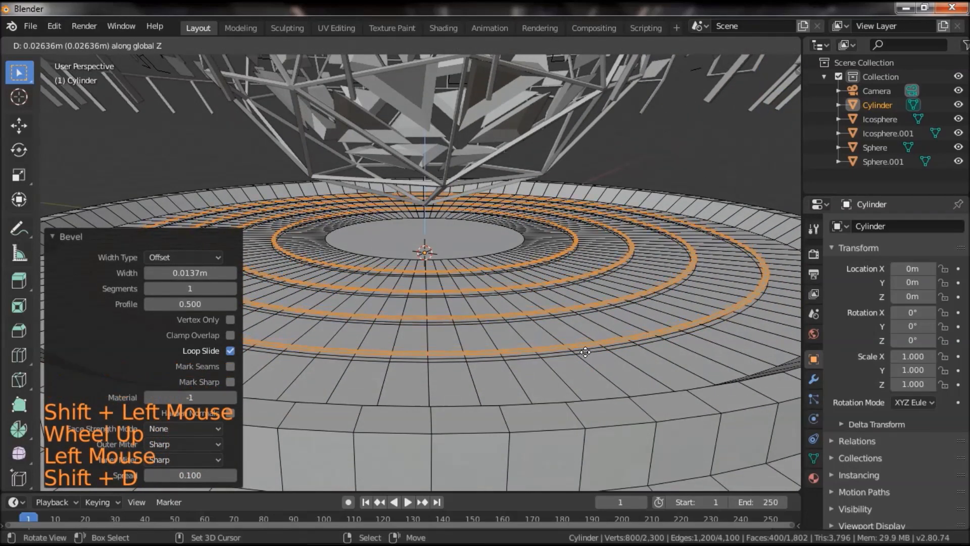
pyautogui.rightClick(584, 353)
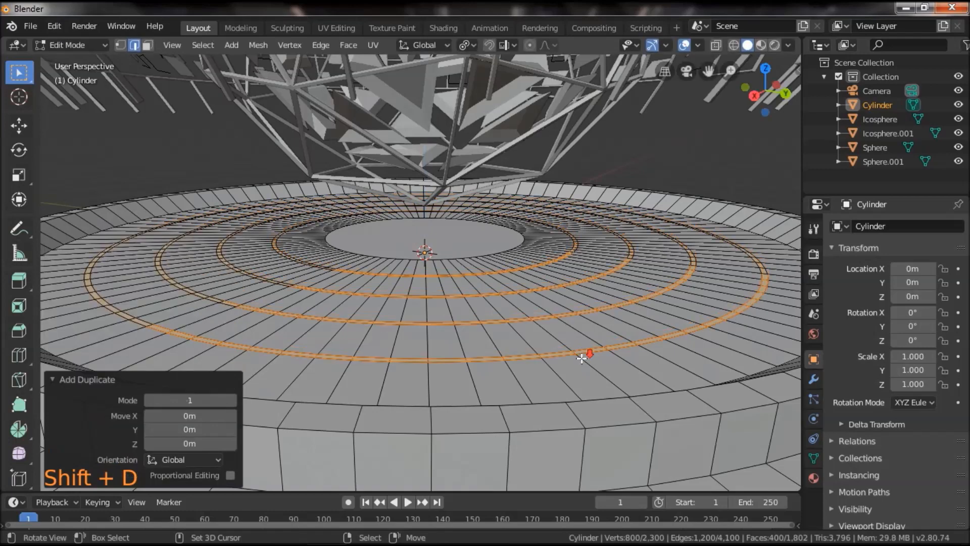
pyautogui.scroll(-1, 581, 352)
pyautogui.hotkey('ctrl', 'z')
pyautogui.scroll(-2, 524, 337)
pyautogui.scroll(2, 526, 335)
pyautogui.press('g')
pyautogui.rightClick(539, 303)
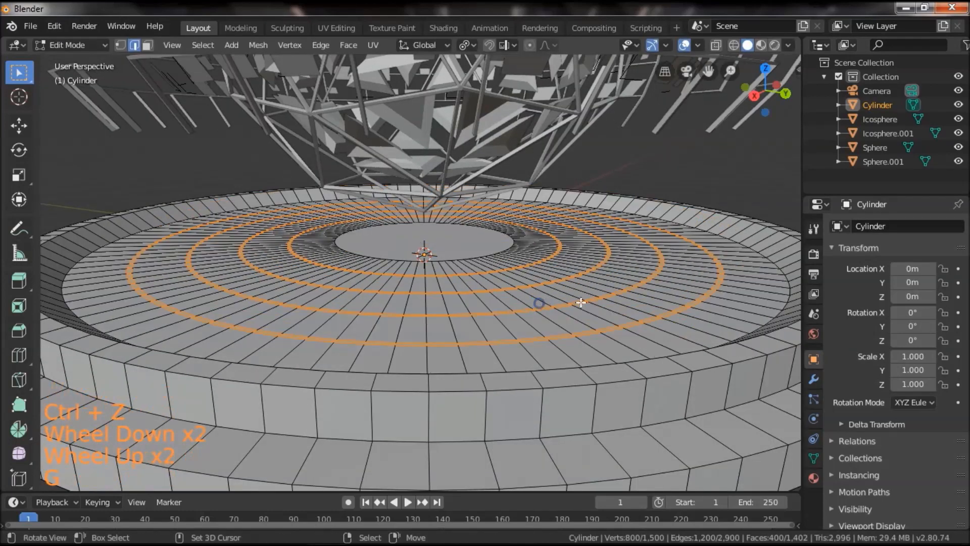
# Separate the four selected thin rings from the base into their own object.
pyautogui.press('p')
pyautogui.scroll(-3, 590, 296)
pyautogui.click(589, 296)
pyautogui.scroll(-3, 585, 343)
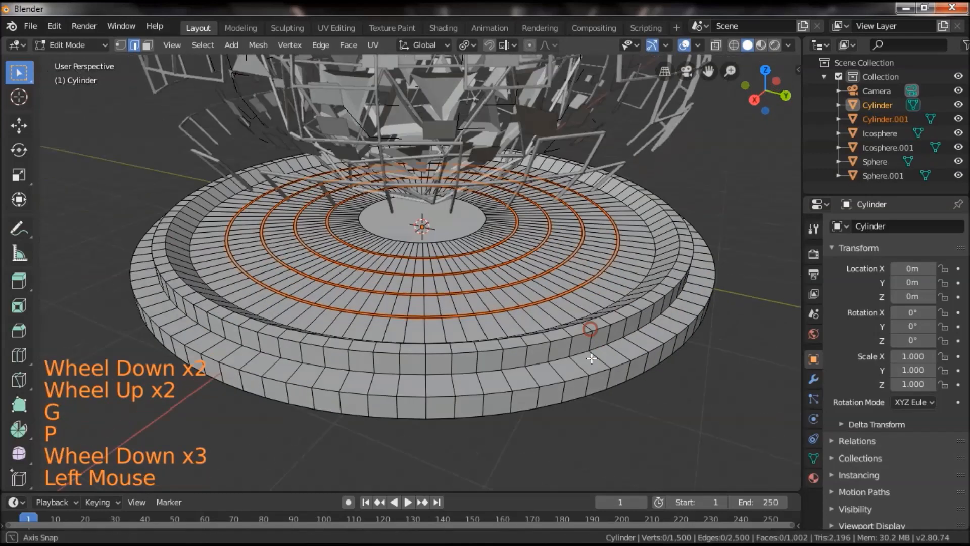
# Return to Object Mode and select only the disc-shaped base.
pyautogui.press('Tab')
pyautogui.scroll(-2, 580, 363)
pyautogui.click(551, 335)
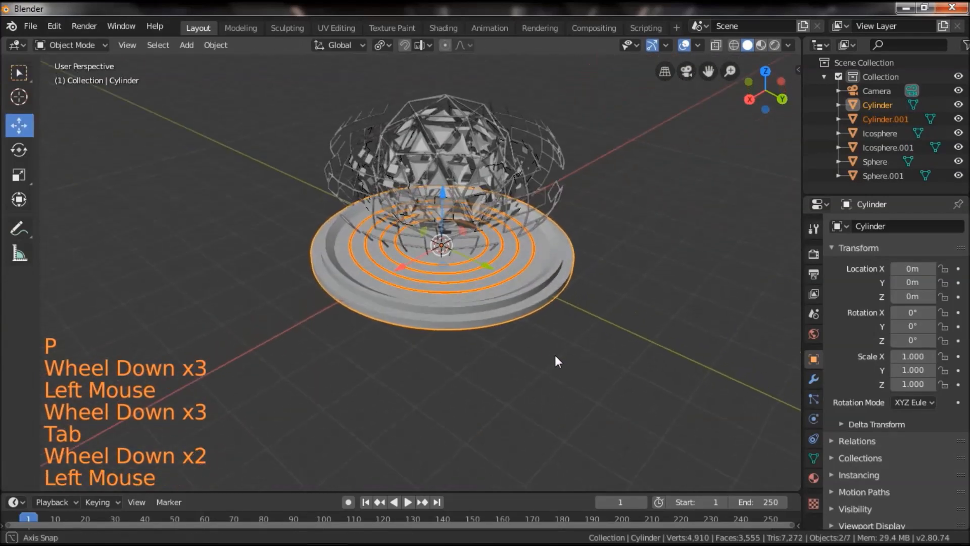
pyautogui.rightClick(484, 307)
pyautogui.click(483, 348)
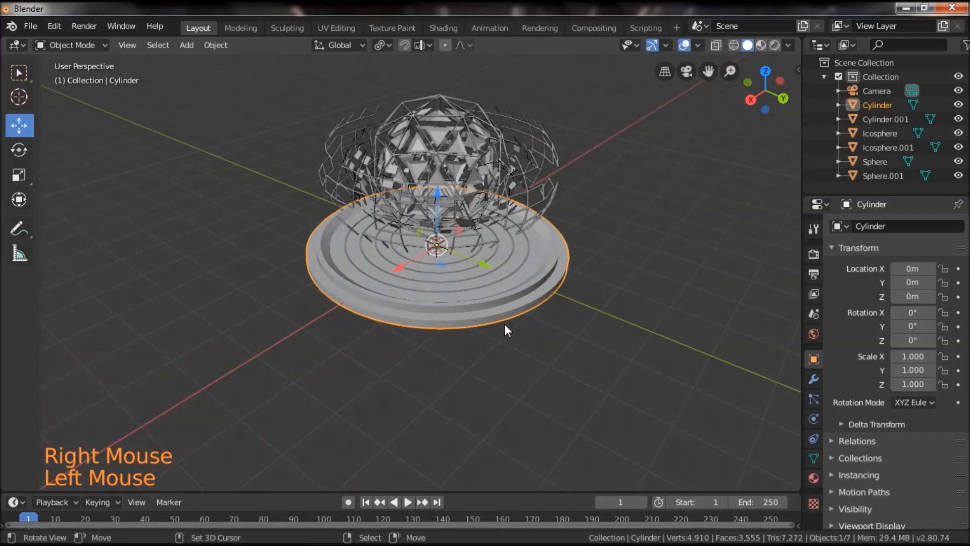
# Add a plane at the world origin inside the base's mesh in Edit Mode and scale it up by about 15.459.
pyautogui.press('Tab')
pyautogui.hotkey('shift', 'c')
pyautogui.hotkey('shift', 'a')
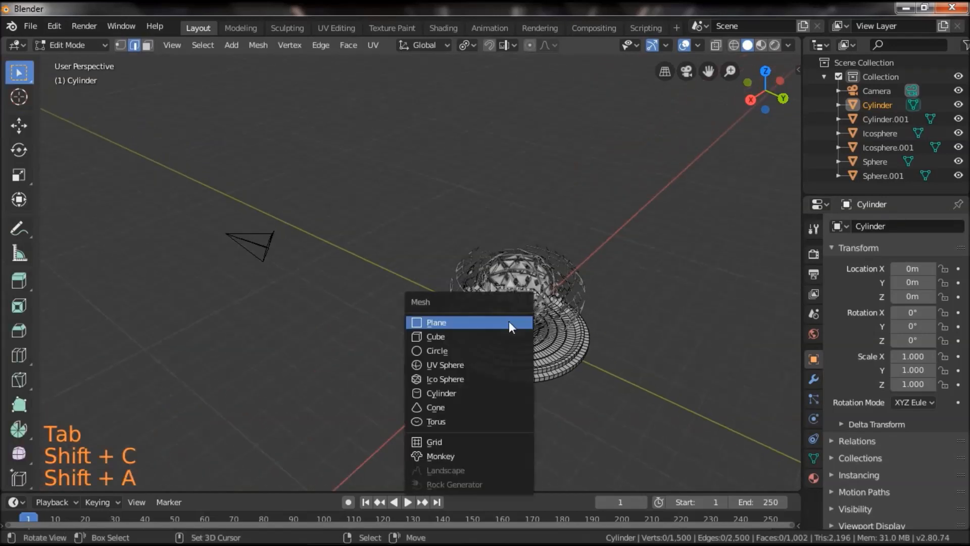
pyautogui.click(508, 321)
pyautogui.keyDown('shift'); pyautogui.click(561, 344); pyautogui.keyUp('shift')
pyautogui.press('s')
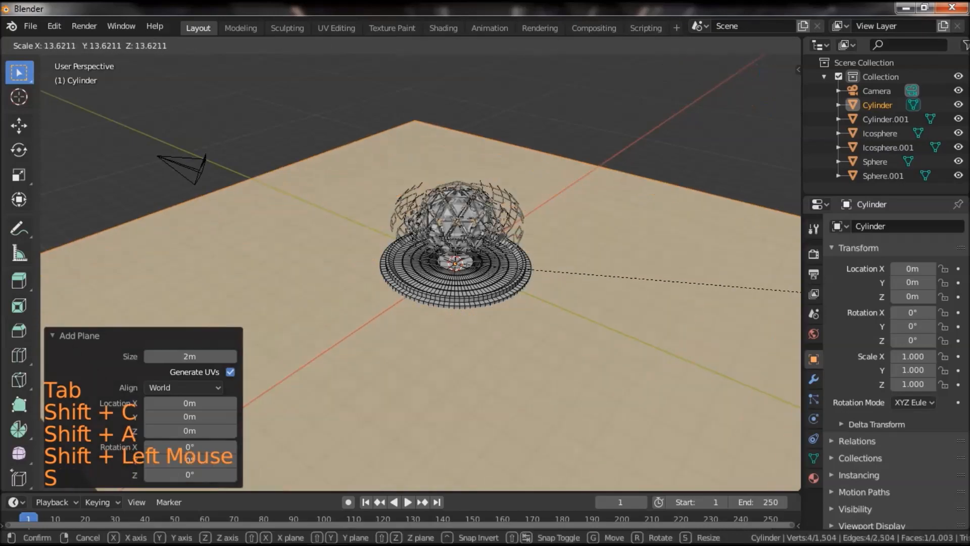
pyautogui.click(362, 314)
# Select the entire linked ground plane and move it along Z only, towards the underside of the disc base.
pyautogui.scroll(-2, 353, 288)
pyautogui.moveTo(353, 288); pyautogui.dragTo(456, 308, button='middle')
pyautogui.scroll(9, 604, 351)
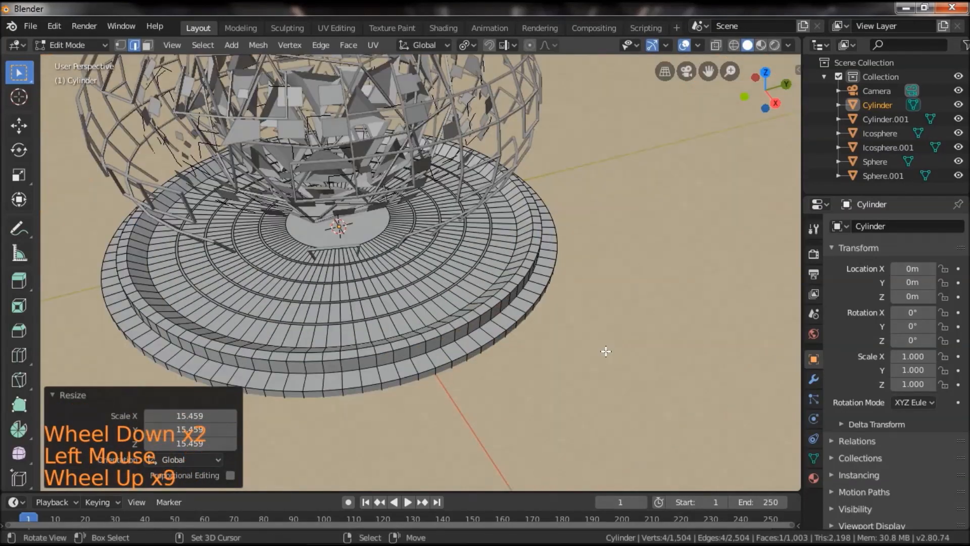
pyautogui.moveTo(604, 351); pyautogui.dragTo(536, 304, button='middle')
pyautogui.moveTo(475, 391); pyautogui.dragTo(485, 347, button='middle')
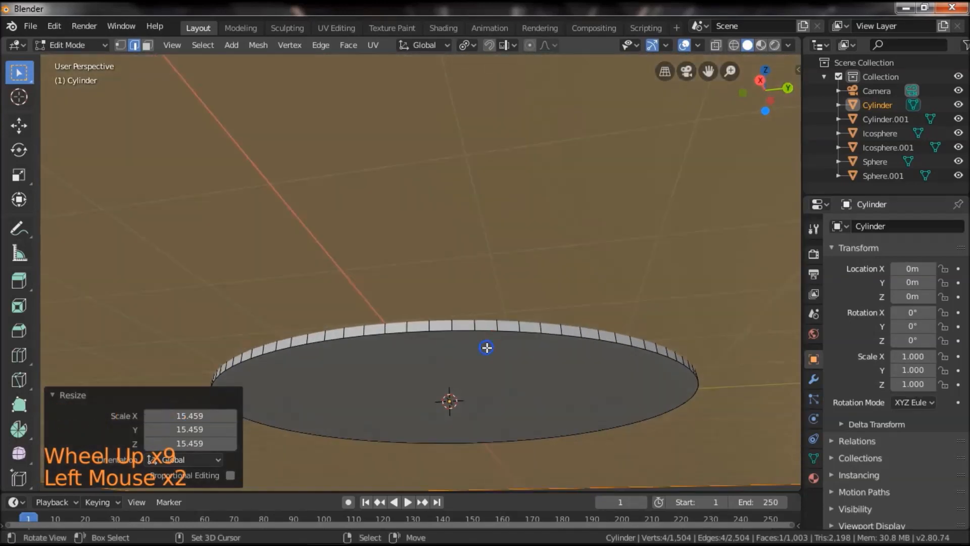
pyautogui.rightClick(475, 334)
pyautogui.keyDown('alt'); pyautogui.rightClick(395, 332); pyautogui.keyUp('alt')
pyautogui.rightClick(398, 216)
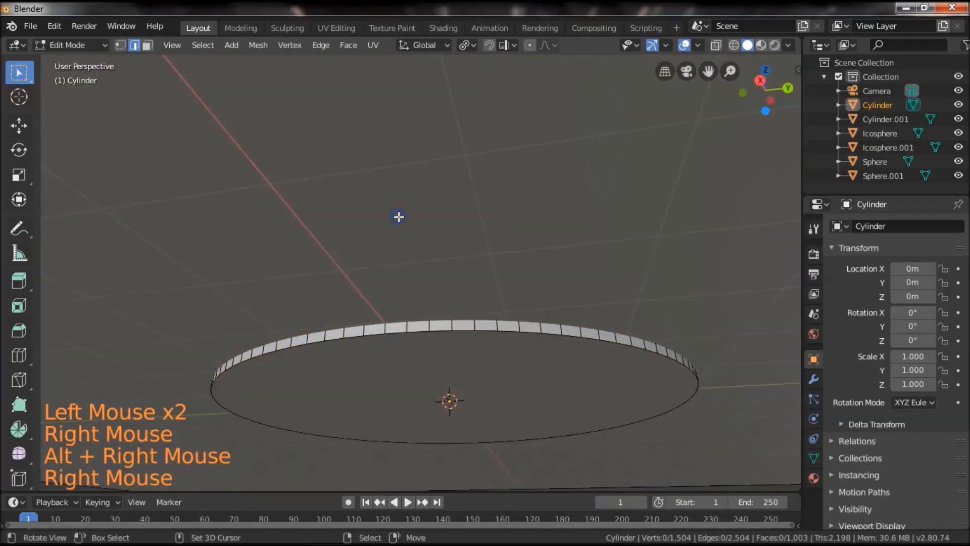
pyautogui.scroll(-11, 389, 225)
pyautogui.rightClick(309, 190)
pyautogui.scroll(5, 353, 239)
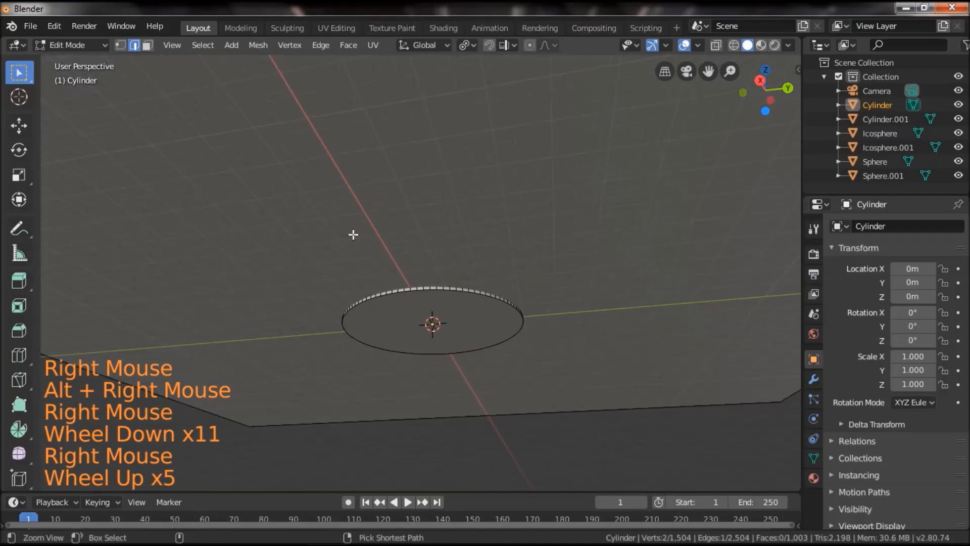
pyautogui.hotkey('ctrl', 'l')
pyautogui.scroll(4, 420, 269)
pyautogui.press('g')
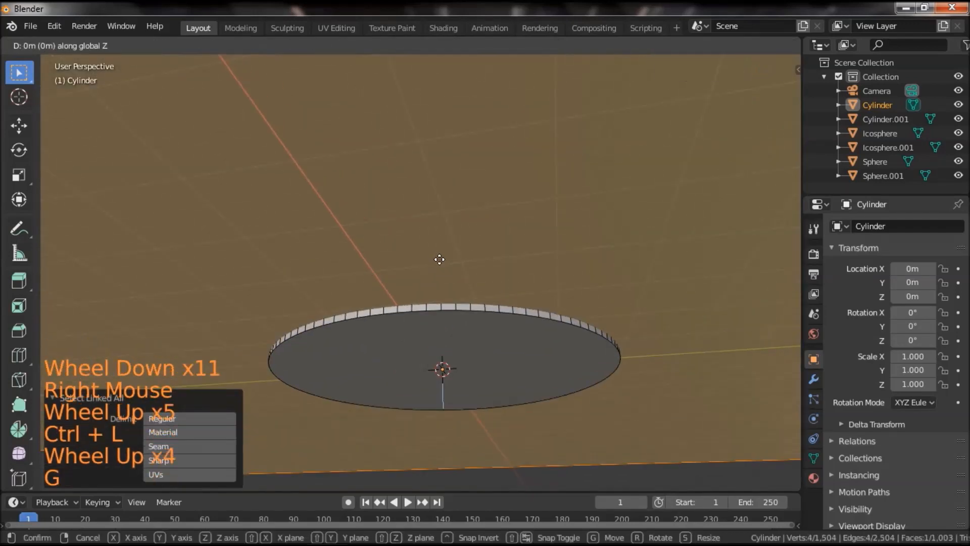
pyautogui.scroll(-3, 440, 259)
pyautogui.click(459, 305)
# Return to Object Mode and switch the viewport to rendered shading.
pyautogui.moveTo(459, 305); pyautogui.dragTo(467, 298)
pyautogui.scroll(-5, 467, 298)
pyautogui.moveTo(521, 272)
pyautogui.mouseDown()
pyautogui.moveTo(452, 285)
pyautogui.moveTo(533, 273)
pyautogui.moveTo(457, 289)
pyautogui.moveTo(520, 284)
pyautogui.mouseUp()
pyautogui.scroll(4, 518, 300)
pyautogui.press('Tab')
pyautogui.click(776, 45)
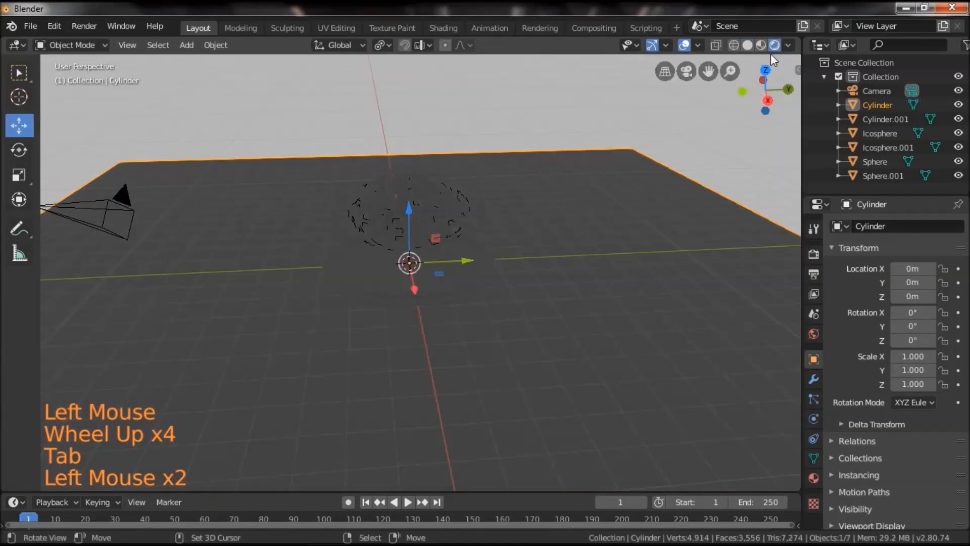
# Show the view settings, look through the scene camera and set up Lock Camera to View, enlarging the camera frame in the viewport.
pyautogui.press('n')
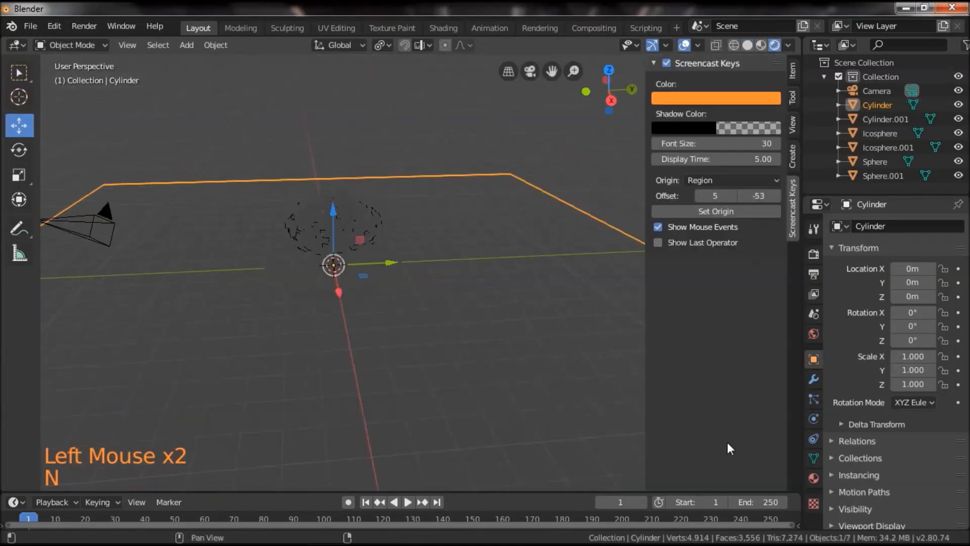
pyautogui.click(794, 531)
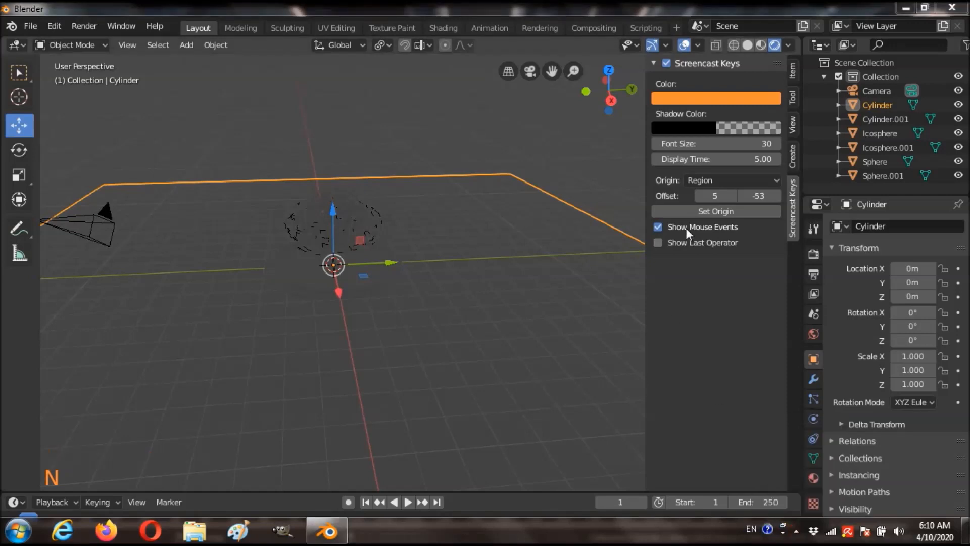
pyautogui.click(793, 124)
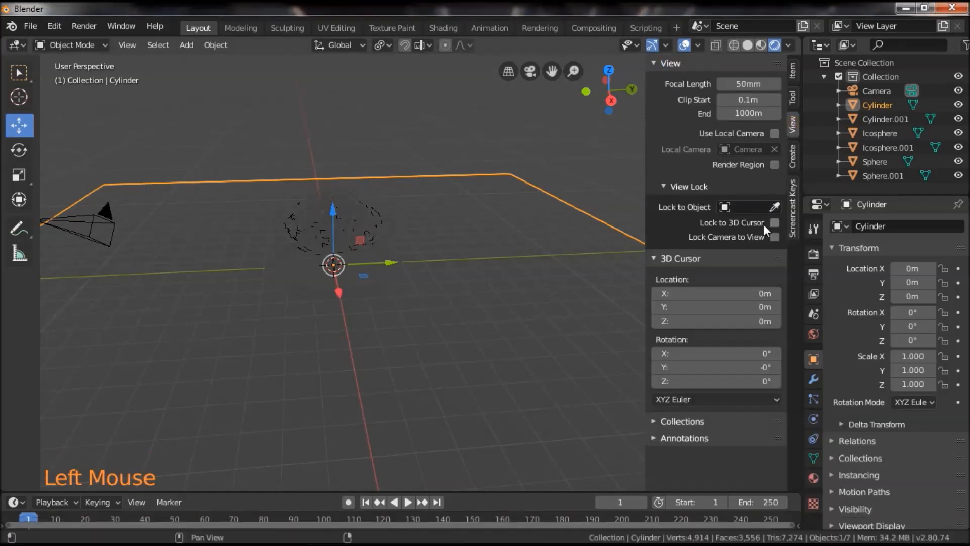
pyautogui.click(530, 73)
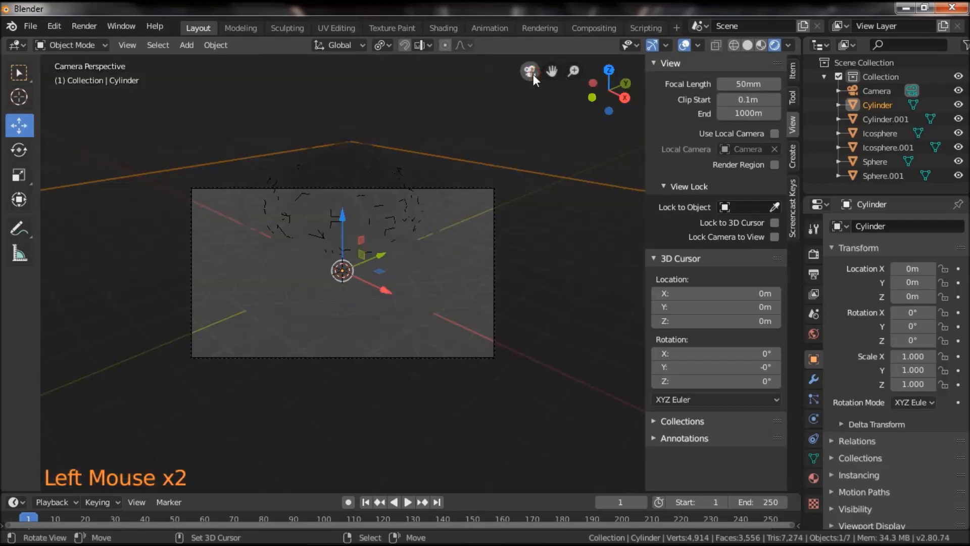
pyautogui.click(775, 237)
pyautogui.scroll(5, 523, 270)
pyautogui.scroll(-1, 519, 274)
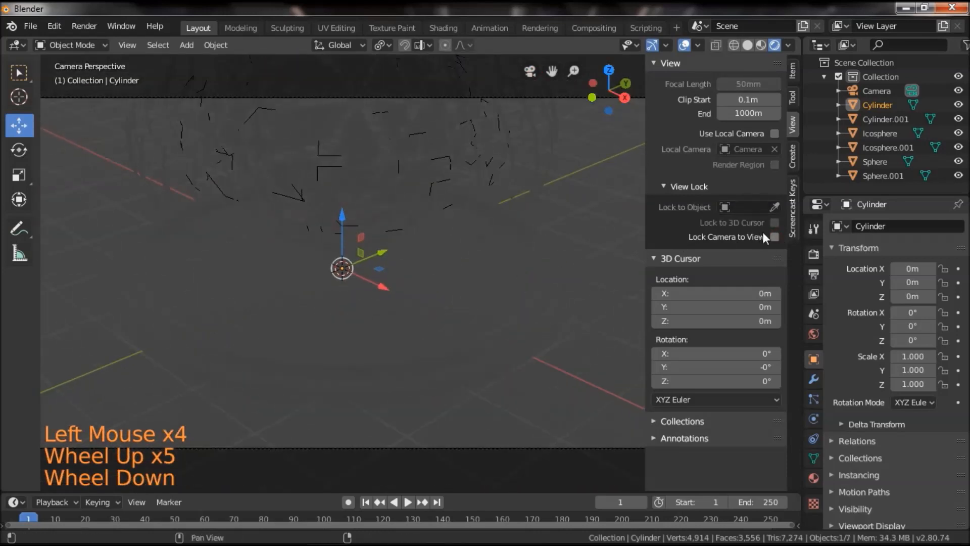
# Reframe the locked camera around the sphere and its base, and turn off Lock Camera to View.
pyautogui.scroll(-3, 521, 250)
pyautogui.keyDown('shift'); pyautogui.click(457, 286); pyautogui.keyUp('shift')
pyautogui.scroll(2, 459, 295)
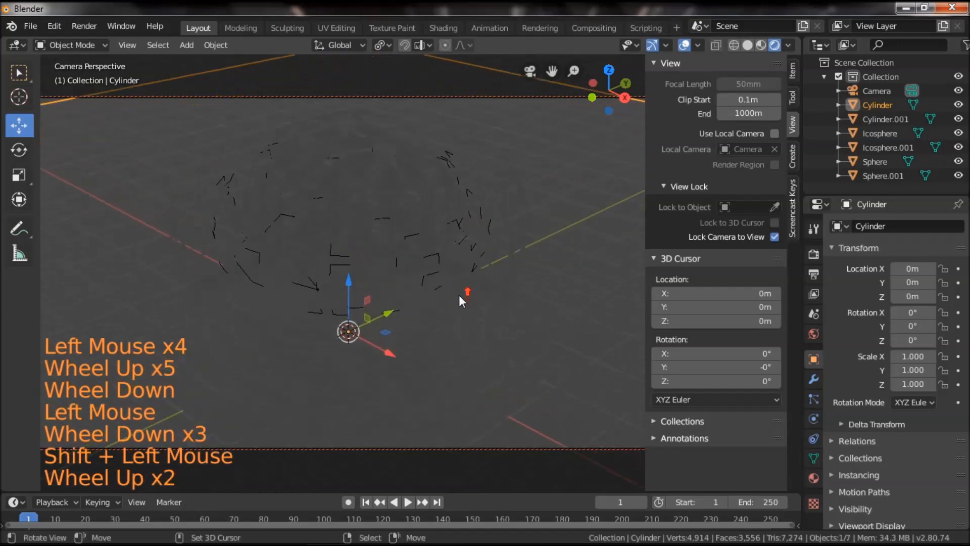
pyautogui.keyDown('shift'); pyautogui.moveTo(481, 265); pyautogui.dragTo(493, 281); pyautogui.keyUp('shift')
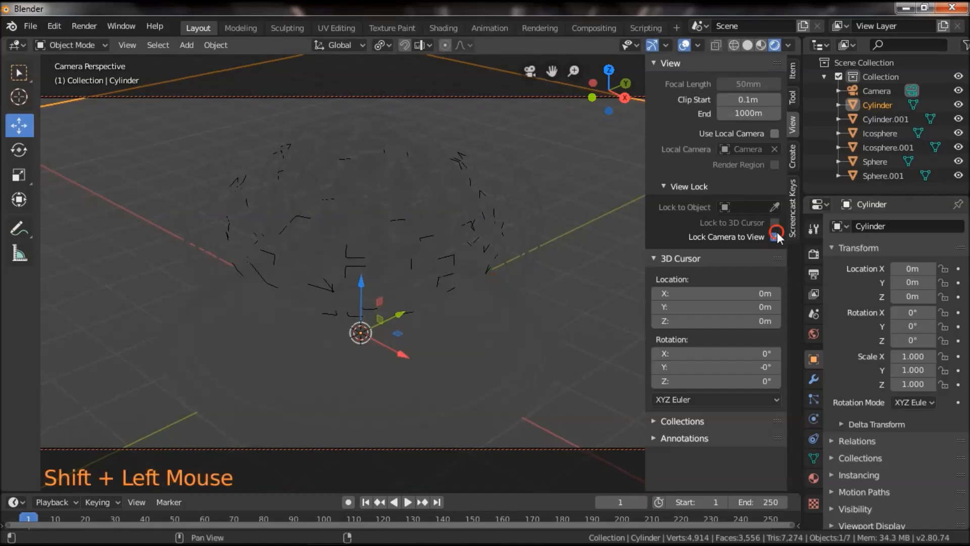
pyautogui.click(775, 237)
pyautogui.scroll(-2, 523, 283)
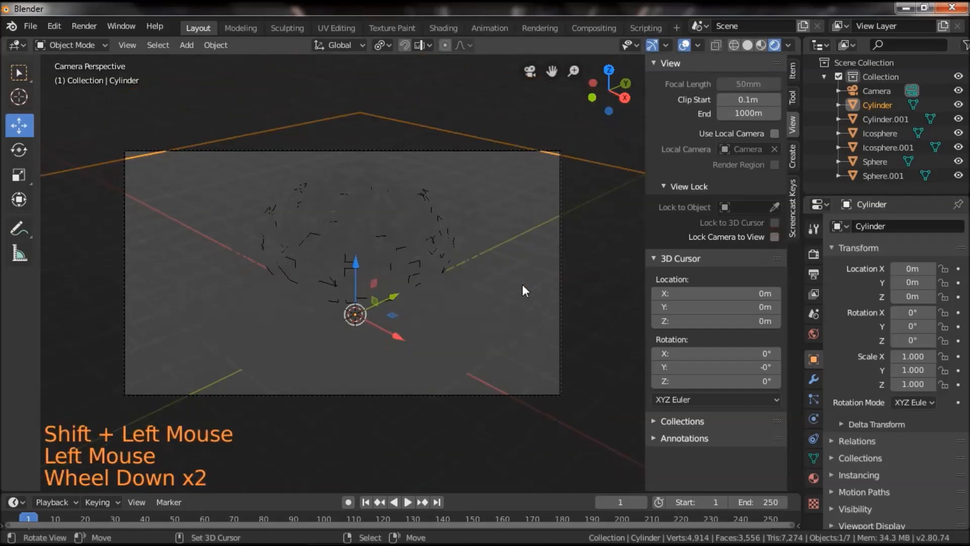
# Scale the ground plane in Edit Mode by about 1.153 in X and Y with Z excluded, and return to Object Mode.
pyautogui.scroll(1, 522, 285)
pyautogui.rightClick(349, 96)
pyautogui.press('Tab')
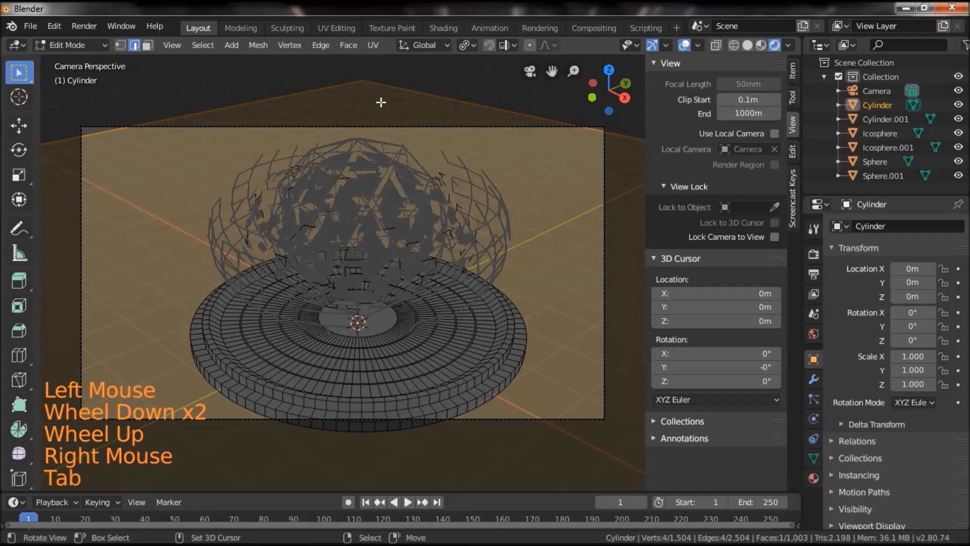
pyautogui.press('s')
pyautogui.hotkey('shift', 'x')
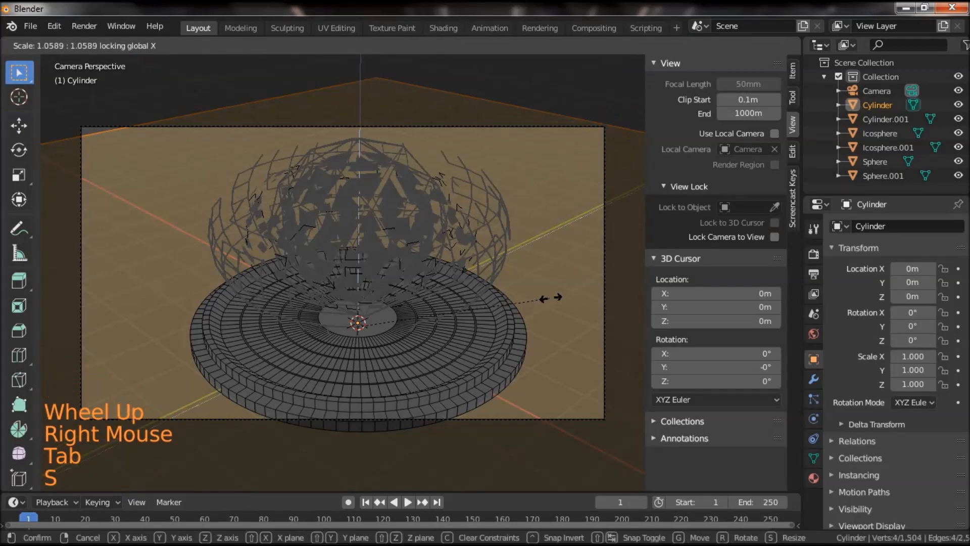
pyautogui.hotkey('shift', 'z')
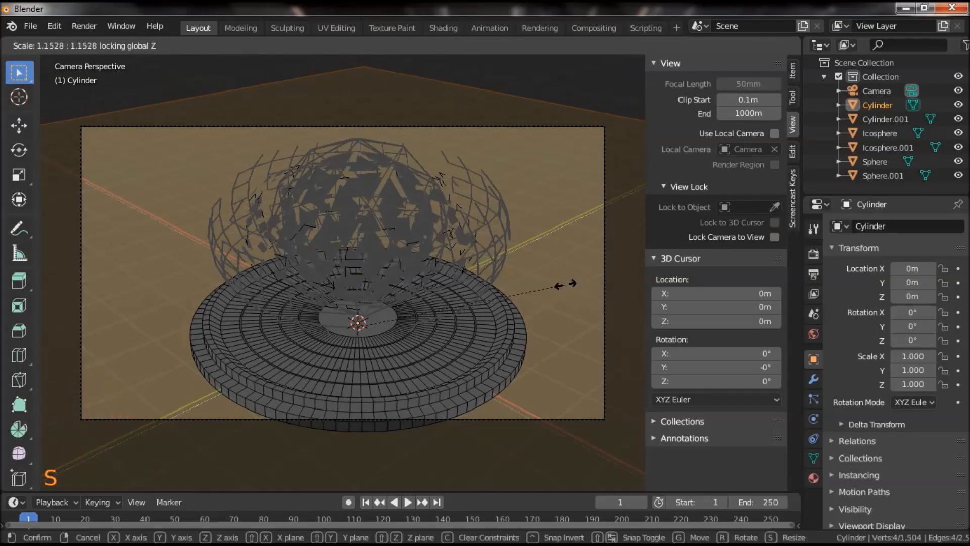
pyautogui.click(566, 284)
pyautogui.scroll(-2, 503, 291)
pyautogui.moveTo(555, 340); pyautogui.dragTo(362, 310)
pyautogui.scroll(3, 502, 349)
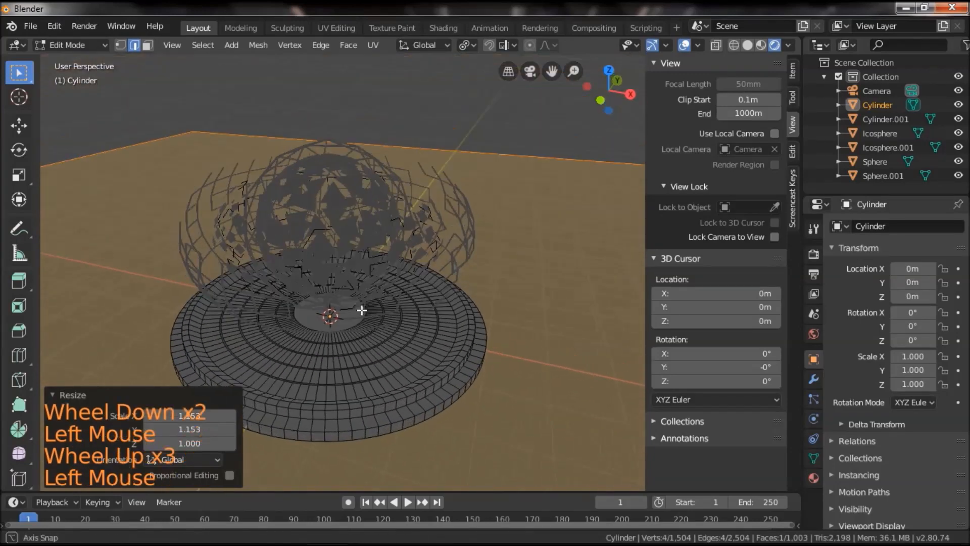
pyautogui.press('Tab')
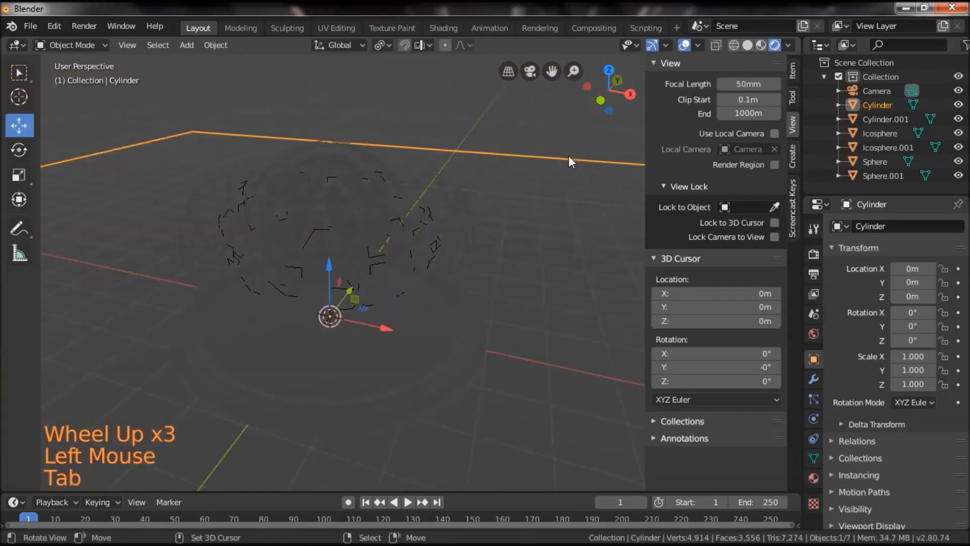
# Hide the view settings and add an area light at the world origin.
pyautogui.press('n')
pyautogui.moveTo(558, 178); pyautogui.dragTo(570, 253)
pyautogui.scroll(-5, 563, 254)
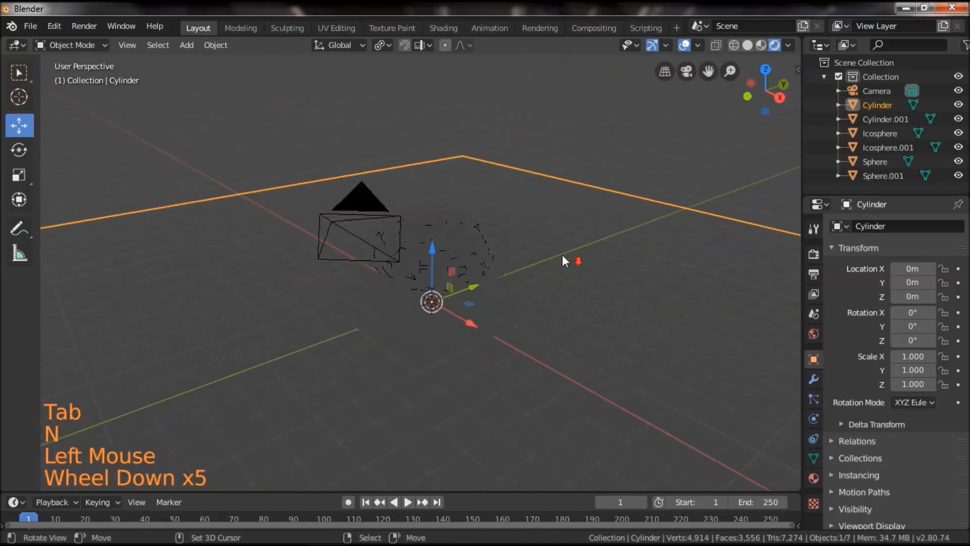
pyautogui.hotkey('shift', 'a')
pyautogui.moveTo(504, 244)
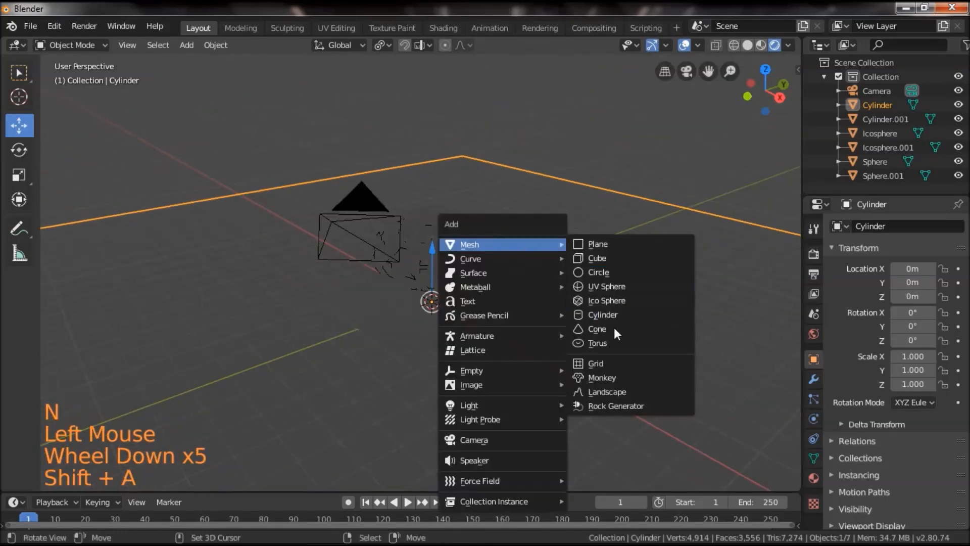
pyautogui.moveTo(505, 407)
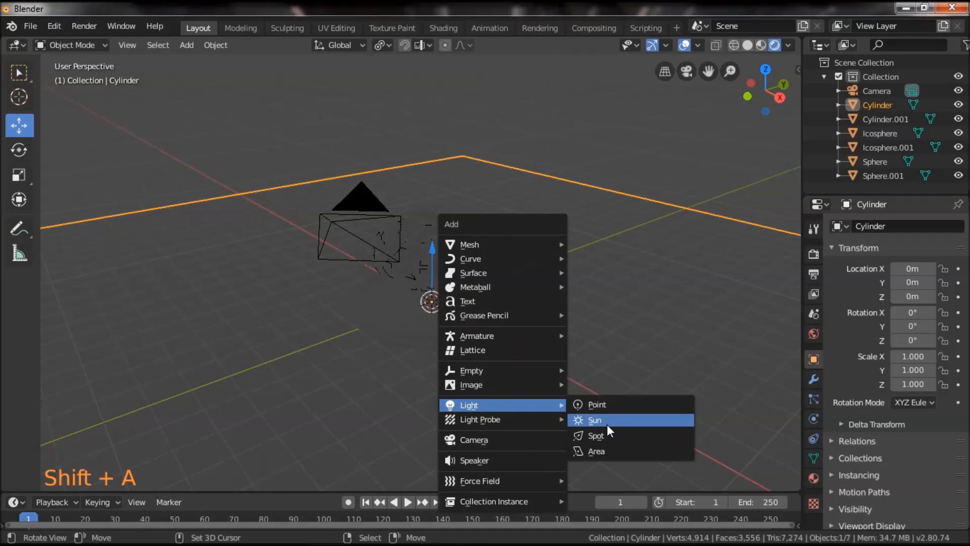
pyautogui.click(610, 448)
pyautogui.moveTo(432, 361); pyautogui.dragTo(501, 342)
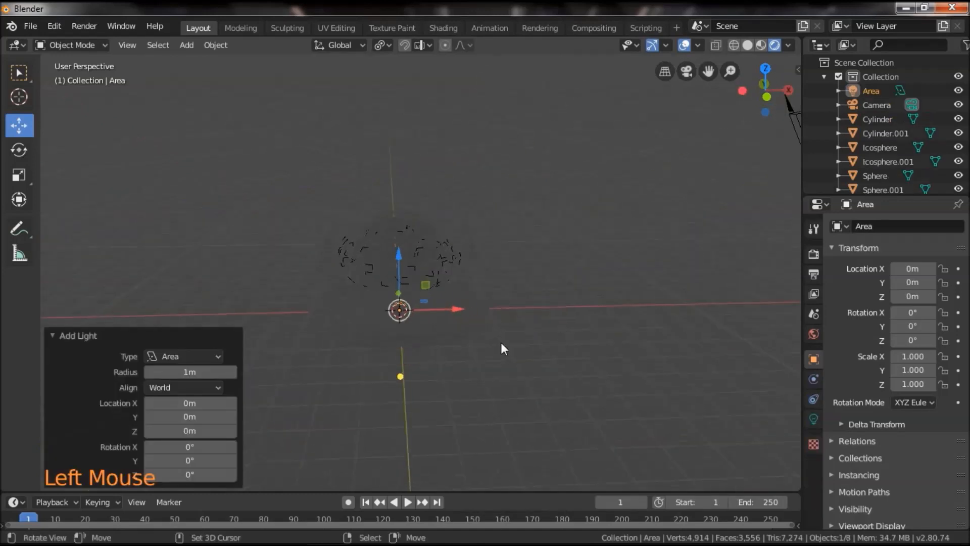
# Raise the area light about 7.79 m along Z above the sphere and scale it up by about 8.63.
pyautogui.moveTo(396, 253); pyautogui.dragTo(405, 98)
pyautogui.click(500, 284)
pyautogui.moveTo(500, 284); pyautogui.dragTo(535, 252, button='middle')
pyautogui.press('s')
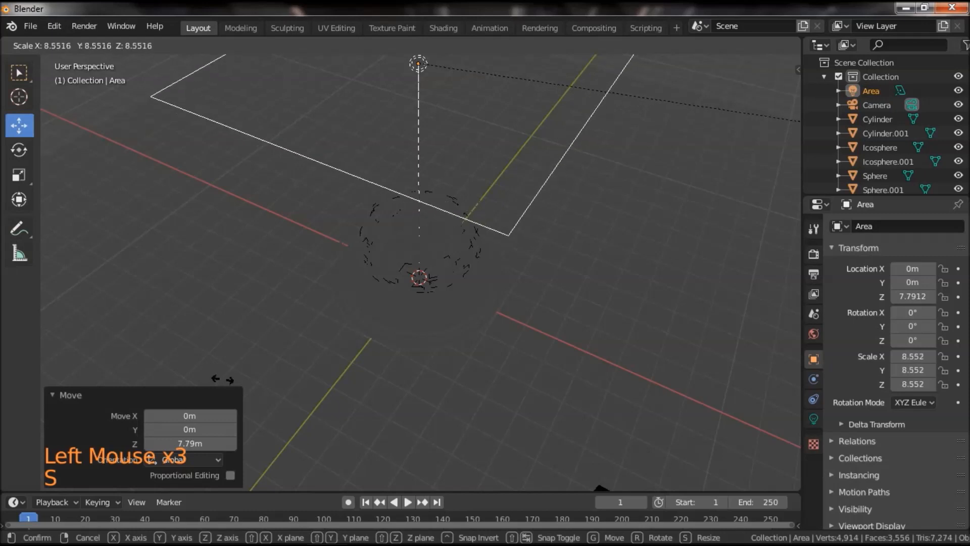
pyautogui.click(243, 368)
pyautogui.moveTo(373, 303); pyautogui.dragTo(407, 250, button='middle')
# Set the area light's power to 100 W.
pyautogui.click(815, 419)
pyautogui.keyDown('shift'); pyautogui.moveTo(636, 265); pyautogui.dragTo(622, 325); pyautogui.keyUp('shift')
pyautogui.click(909, 318)
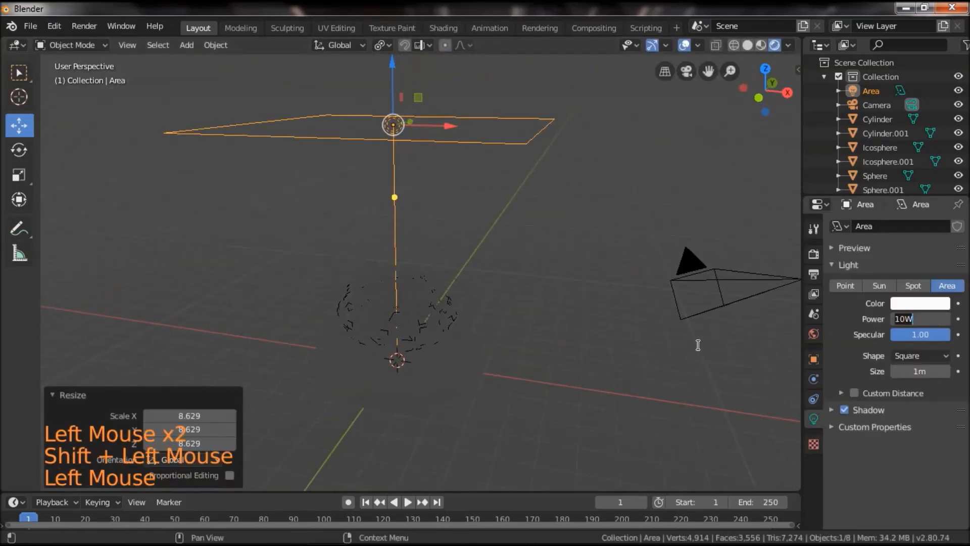
pyautogui.write('0')
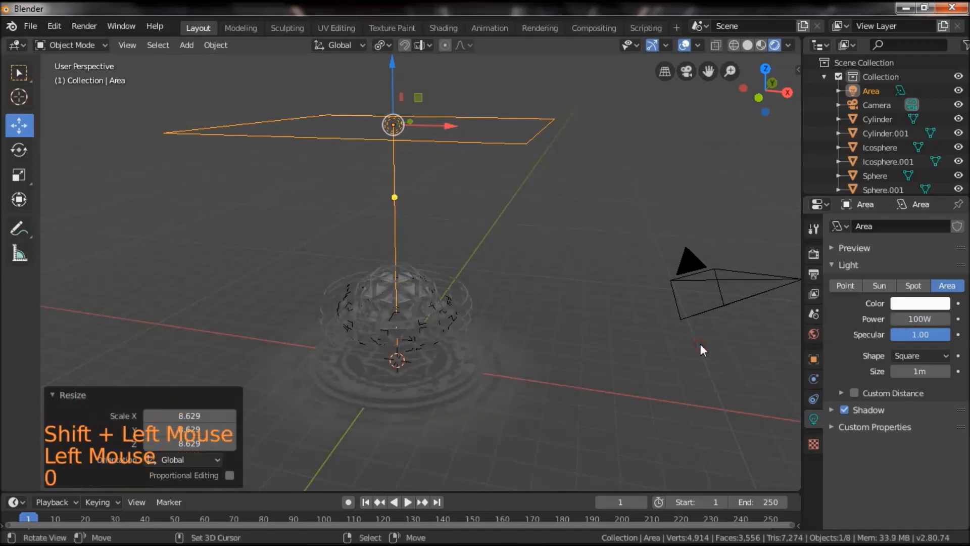
# Examine how the area light illuminates the sphere and the disc base from several angles and distances.
pyautogui.scroll(-2, 612, 367)
pyautogui.moveTo(612, 369); pyautogui.dragTo(626, 340)
pyautogui.scroll(5, 592, 399)
pyautogui.scroll(3, 580, 338)
pyautogui.scroll(-3, 626, 341)
pyautogui.keyDown('shift'); pyautogui.moveTo(565, 347); pyautogui.dragTo(544, 335); pyautogui.keyUp('shift')
pyautogui.scroll(2, 516, 296)
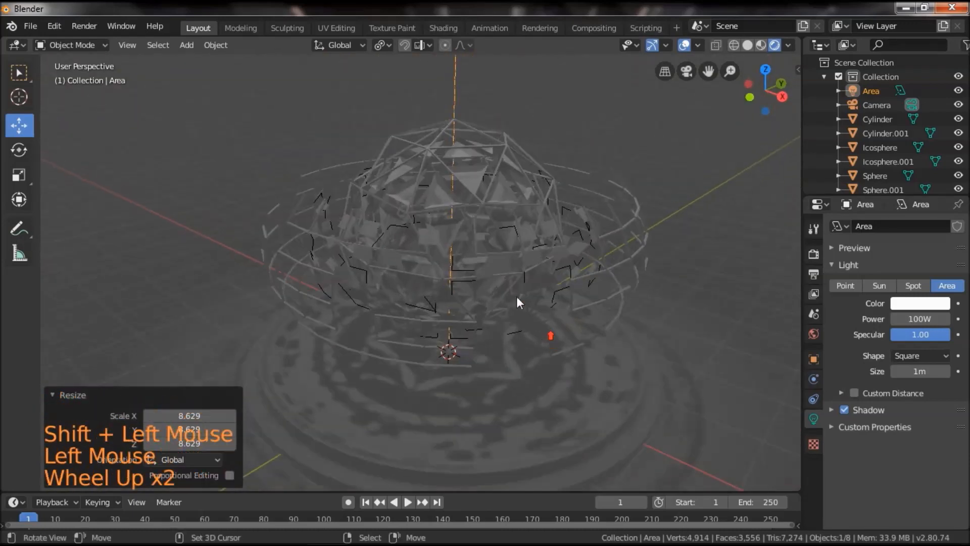
pyautogui.scroll(-2, 489, 325)
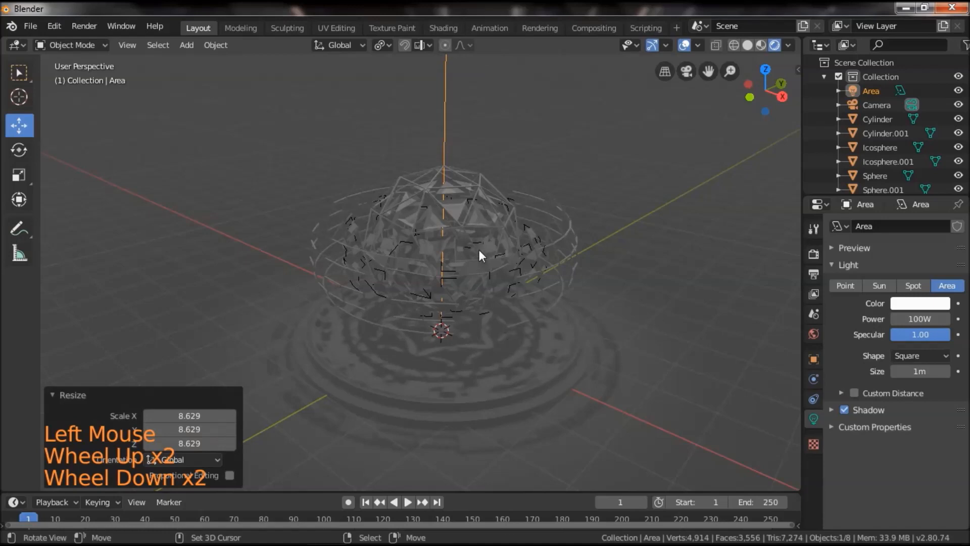
# Select the outer wireframe icosphere and snap the 3D cursor to it.
pyautogui.rightClick(553, 275)
pyautogui.scroll(1, 514, 308)
pyautogui.hotkey('shift', 's')
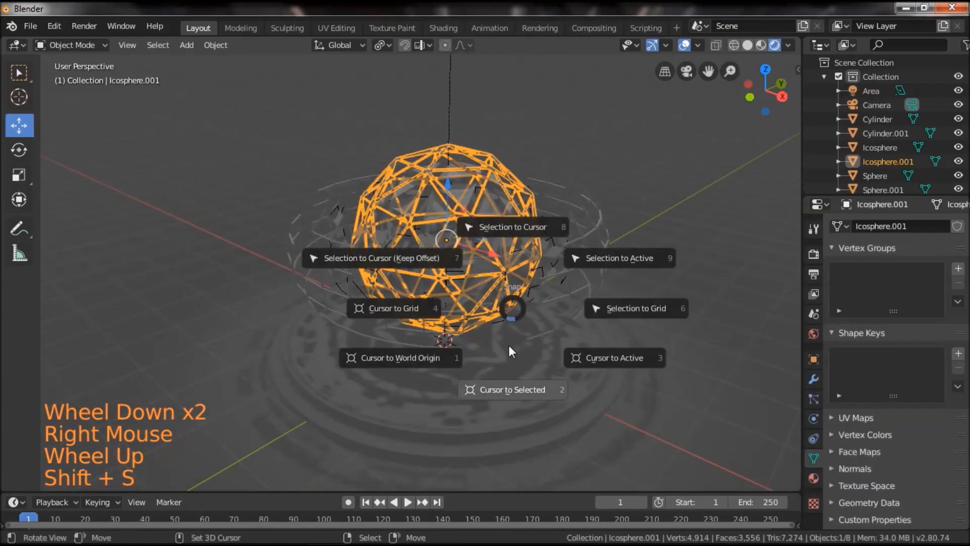
pyautogui.click(508, 389)
pyautogui.scroll(1, 483, 391)
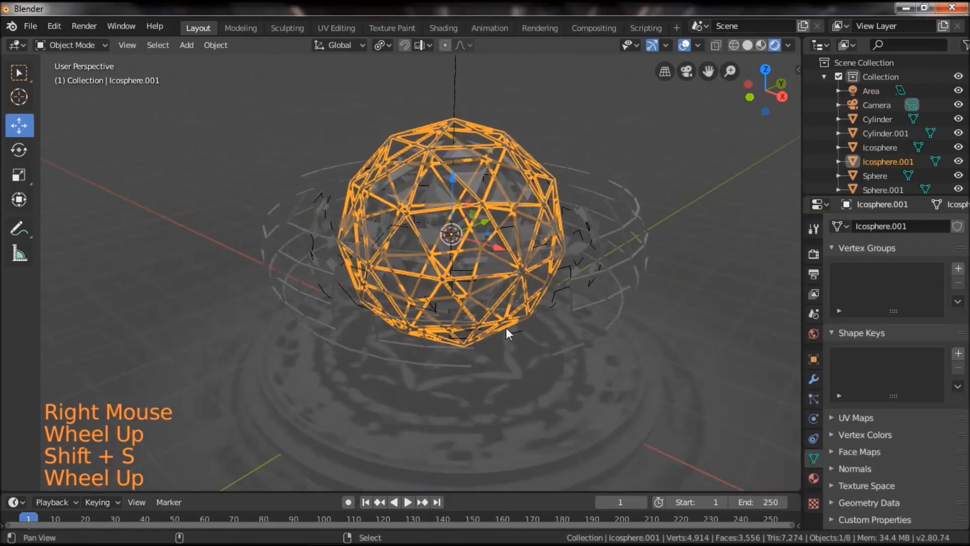
# Add a point light at the 3D cursor inside the sphere.
pyautogui.hotkey('shift', 'a')
pyautogui.moveTo(460, 331)
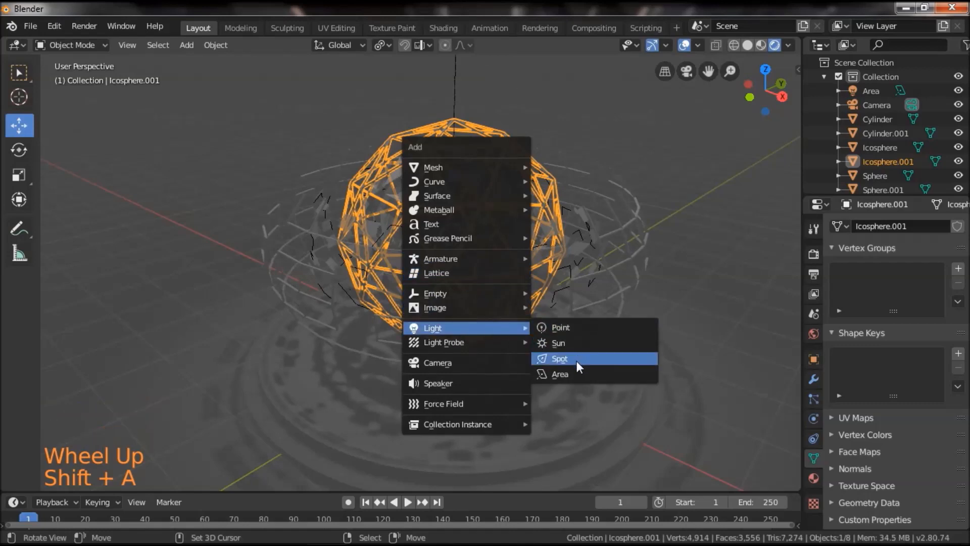
pyautogui.click(584, 326)
pyautogui.moveTo(519, 352); pyautogui.dragTo(553, 349, button='middle')
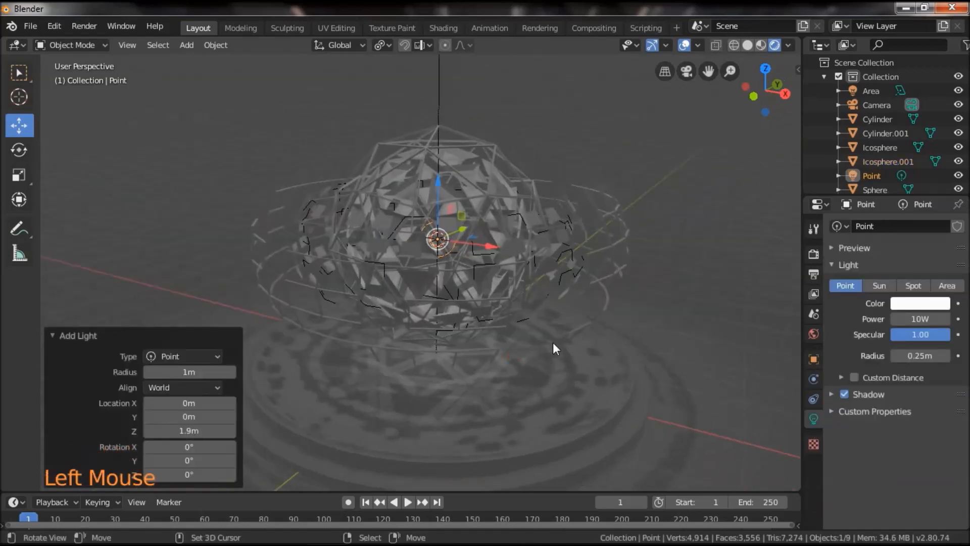
pyautogui.scroll(-2, 556, 346)
pyautogui.moveTo(674, 359); pyautogui.dragTo(696, 361)
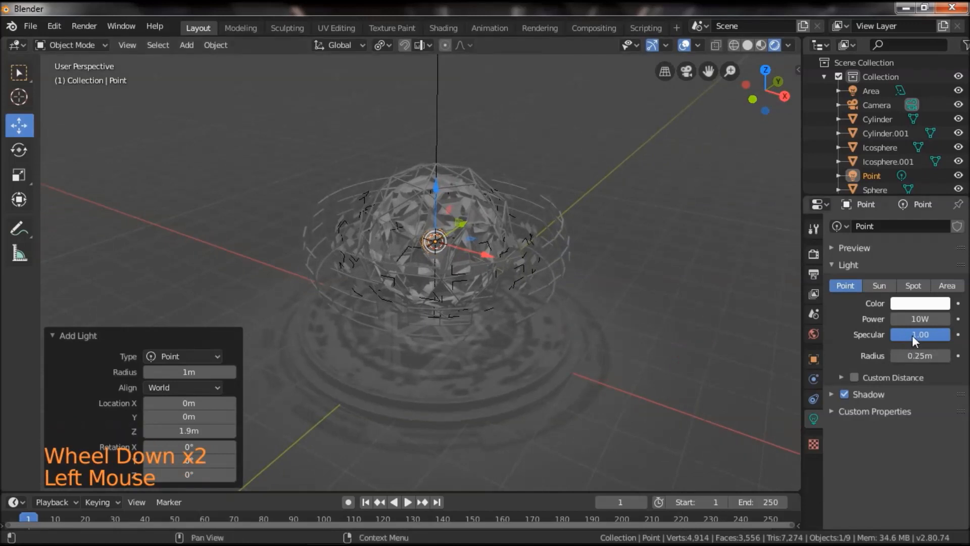
# Set the point light's power to 300 W.
pyautogui.click(912, 318)
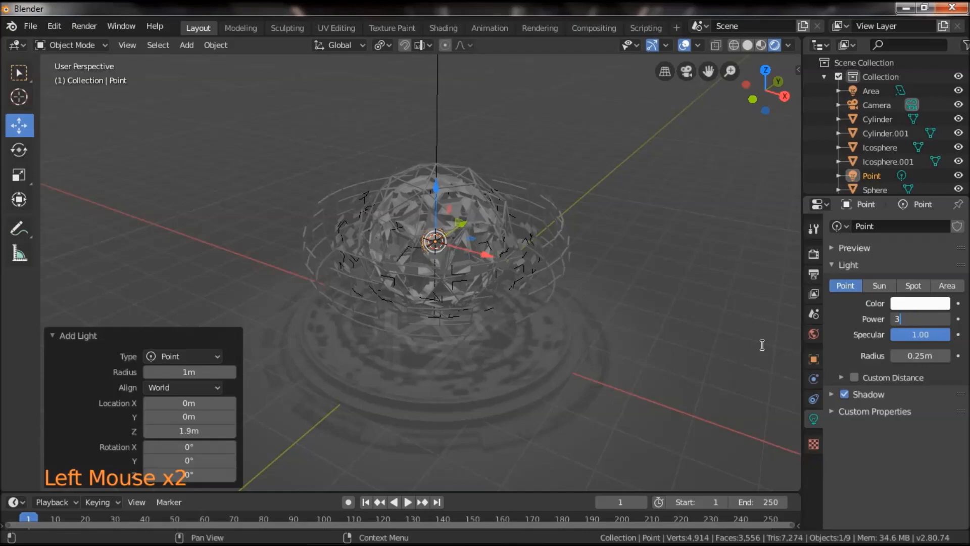
pyautogui.write('0')
pyautogui.moveTo(758, 338); pyautogui.dragTo(629, 359)
pyautogui.scroll(2, 647, 367)
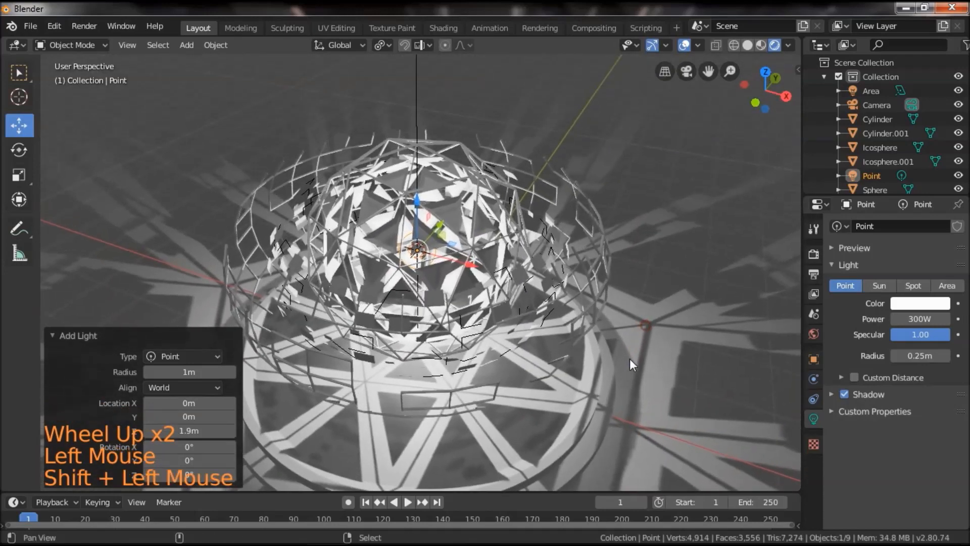
pyautogui.scroll(1, 631, 362)
# Select the inner icosphere and enable Ambient Occlusion, Bloom and Motion Blur for the Eevee render.
pyautogui.rightClick(461, 204)
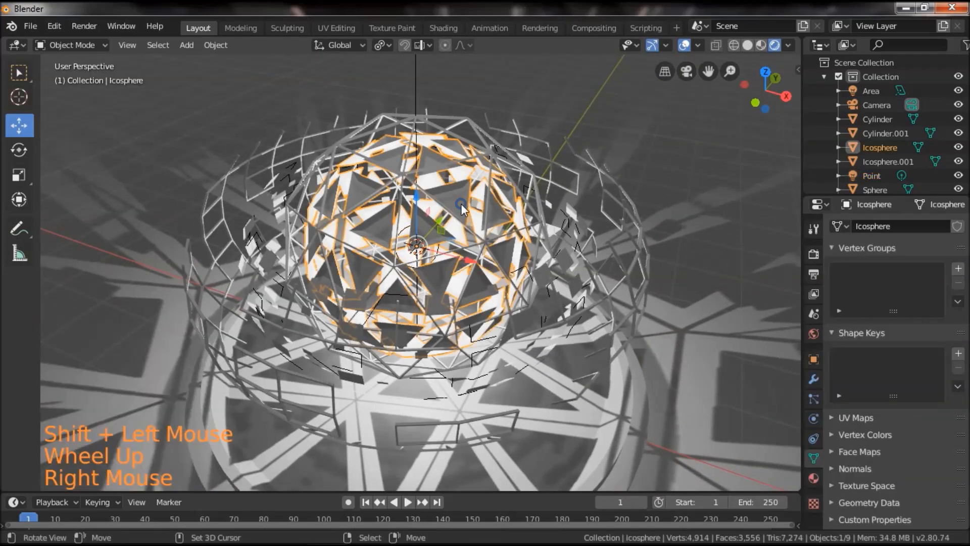
pyautogui.doubleClick(812, 254)
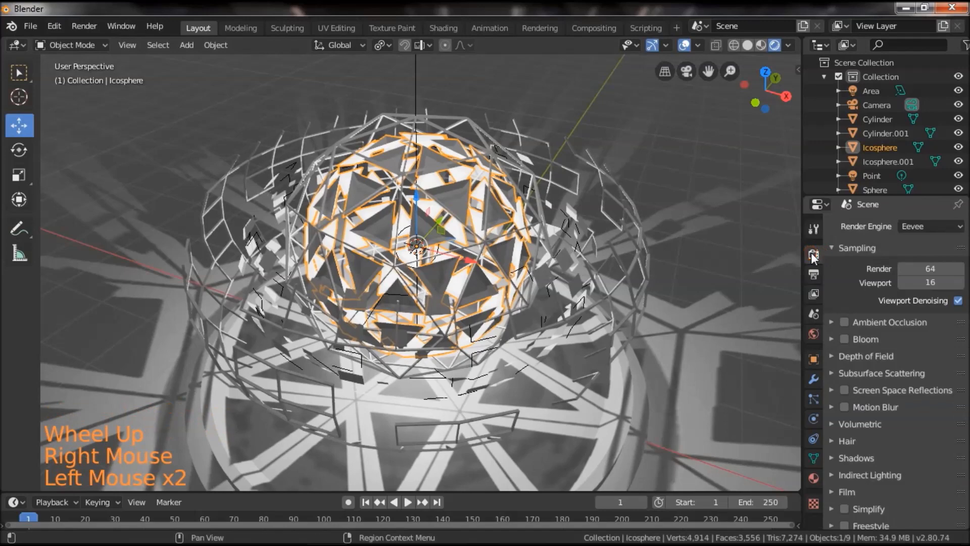
pyautogui.click(844, 339)
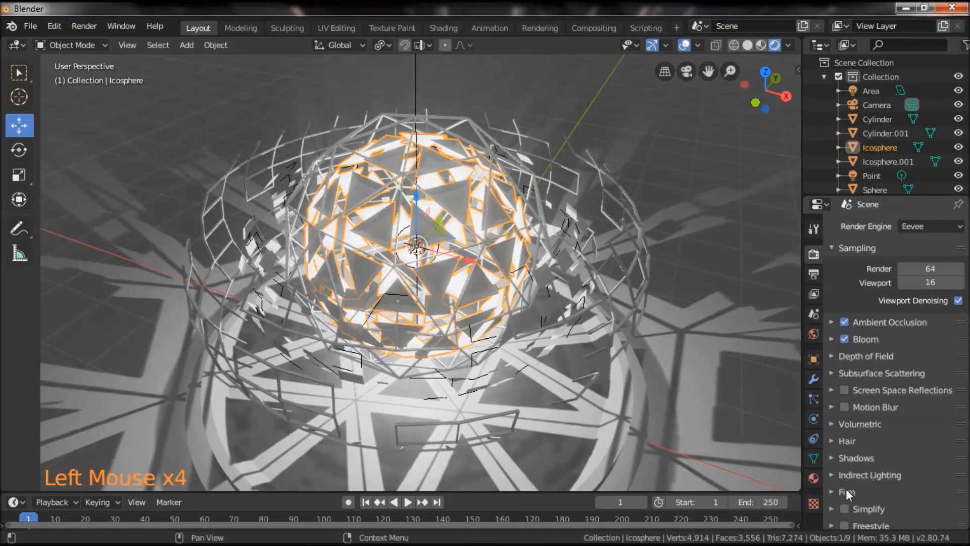
pyautogui.click(845, 402)
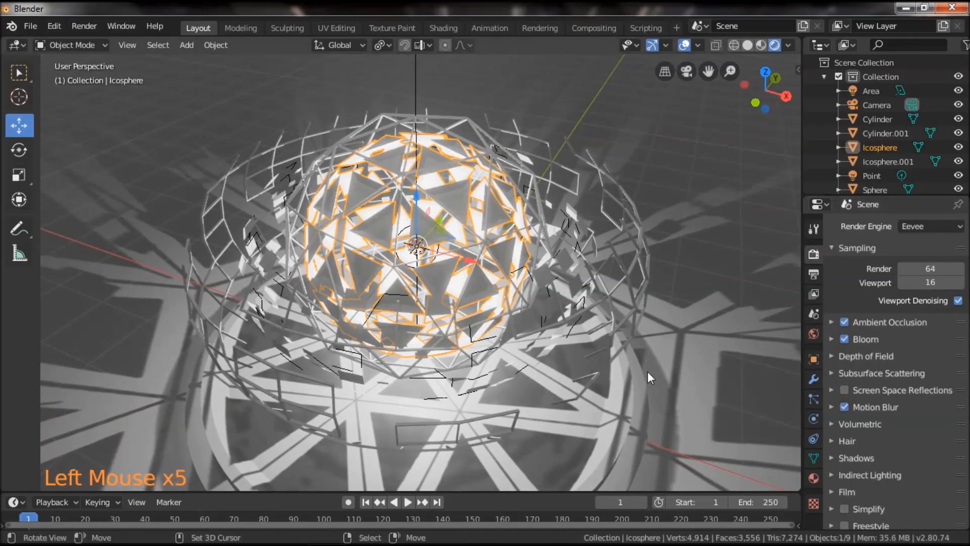
pyautogui.scroll(-1, 647, 370)
pyautogui.moveTo(648, 369); pyautogui.dragTo(644, 401)
pyautogui.scroll(3, 584, 393)
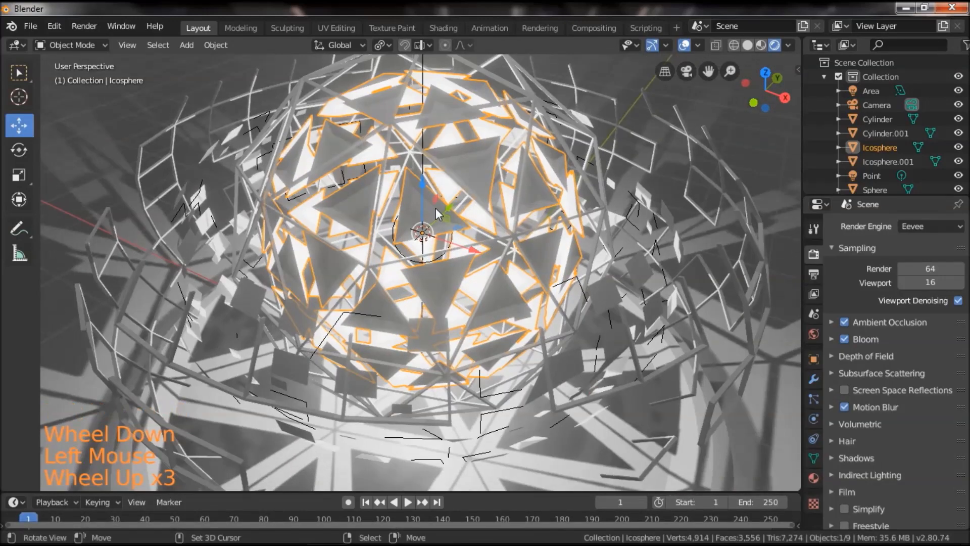
# Create a new material for the inner icosphere and set its surface shader to Emission.
pyautogui.click(813, 475)
pyautogui.click(814, 475)
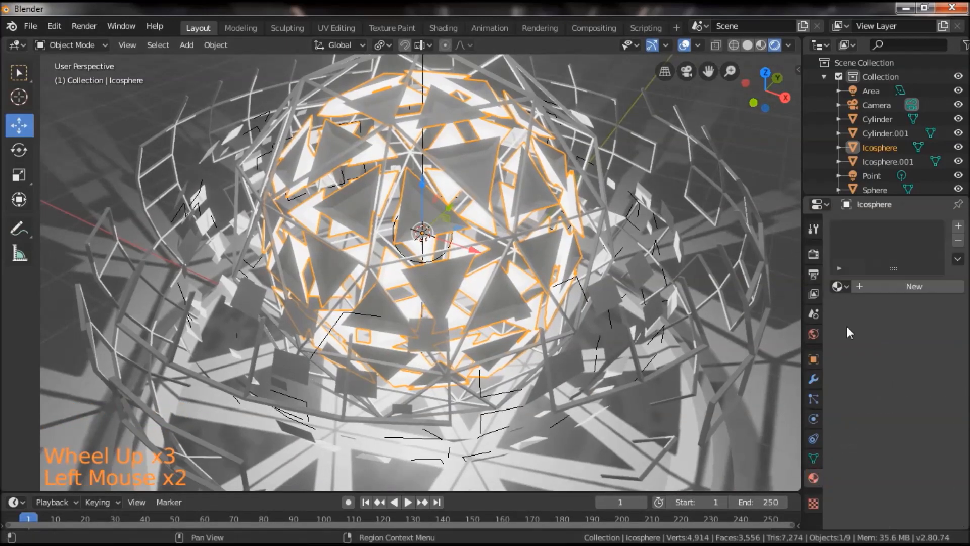
pyautogui.click(893, 286)
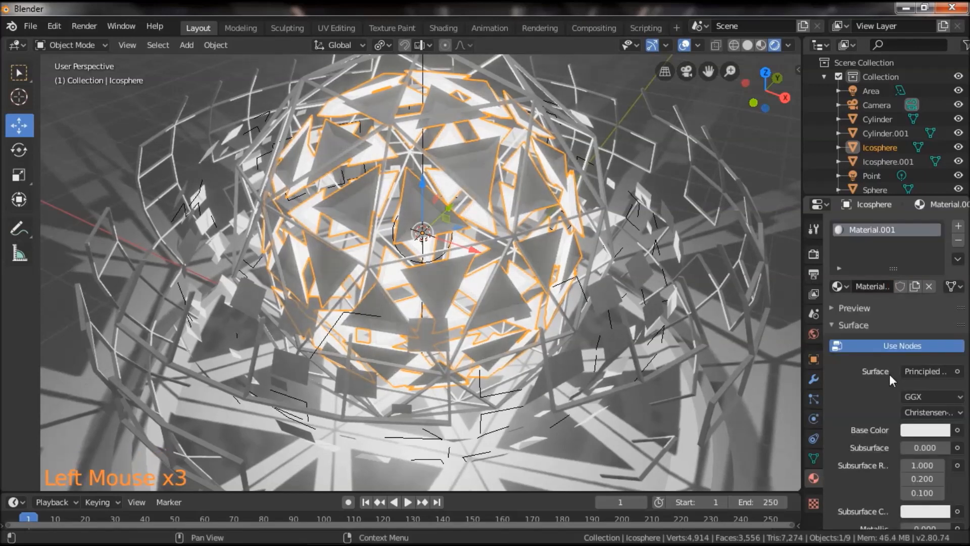
pyautogui.click(922, 371)
pyautogui.click(805, 92)
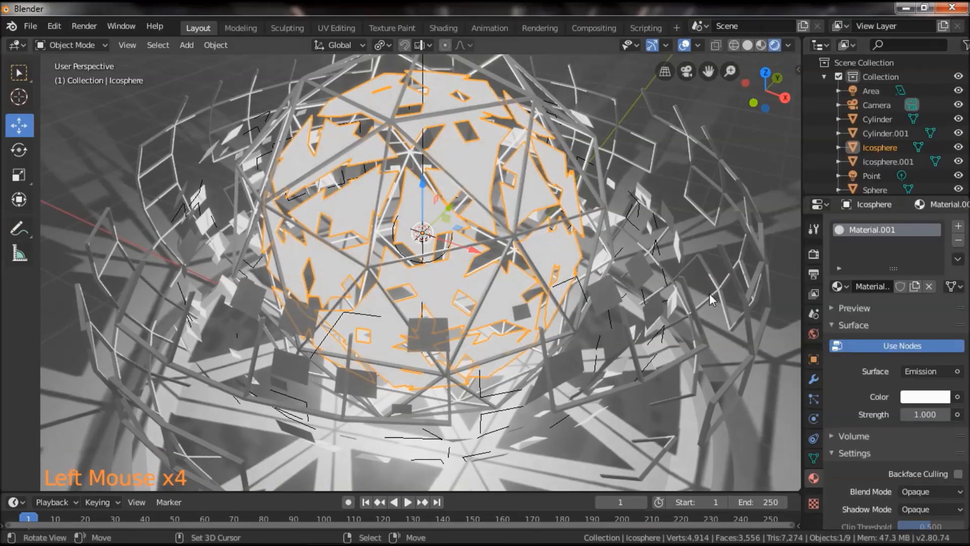
# Set the emission color to a saturated orange-red with hue 0.005, saturation 1.000 and value 1.000.
pyautogui.click(922, 397)
pyautogui.click(873, 269)
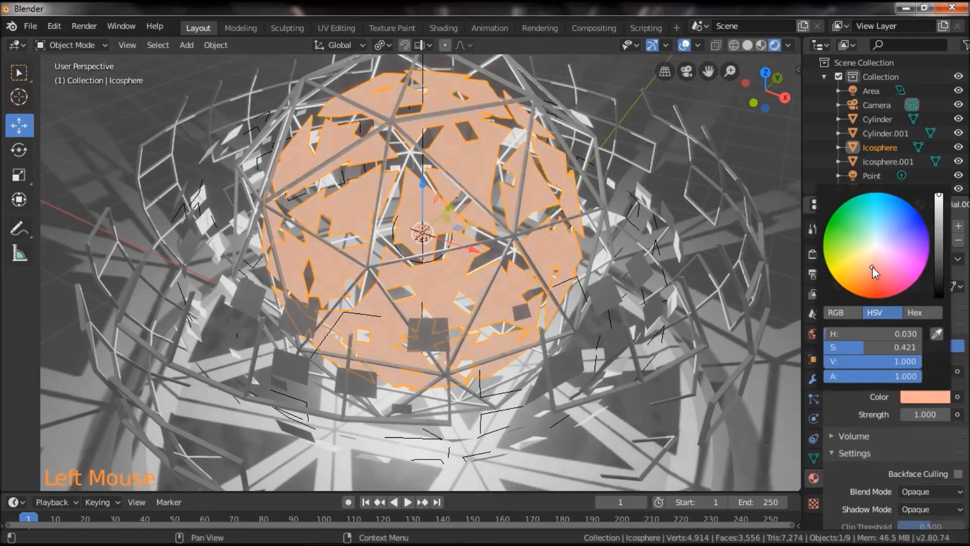
pyautogui.moveTo(872, 267); pyautogui.dragTo(874, 298)
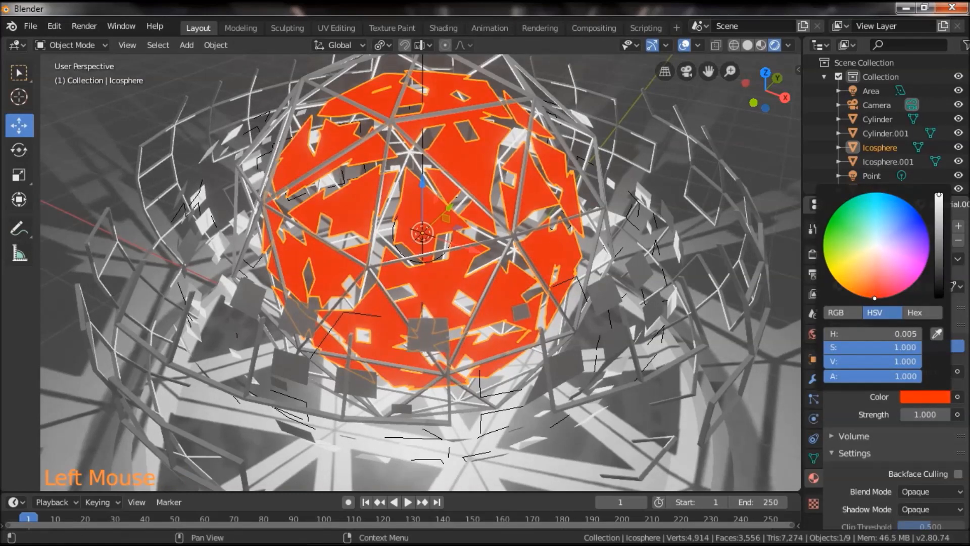
# Set the inner icosphere's emission strength to 4.000.
pyautogui.click(924, 414)
pyautogui.write('1.5')
pyautogui.press('Return')
pyautogui.moveTo(924, 414); pyautogui.dragTo(944, 414)
pyautogui.scroll(-2, 613, 374)
pyautogui.moveTo(613, 374); pyautogui.dragTo(601, 337)
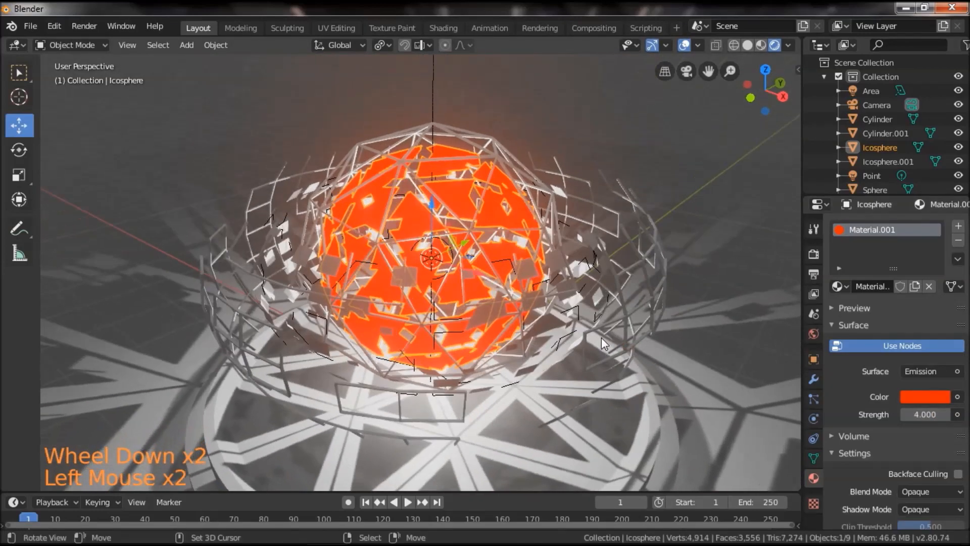
# Scale the glowing inner icosphere down uniformly to about 0.692.
pyautogui.scroll(2, 603, 338)
pyautogui.press('s')
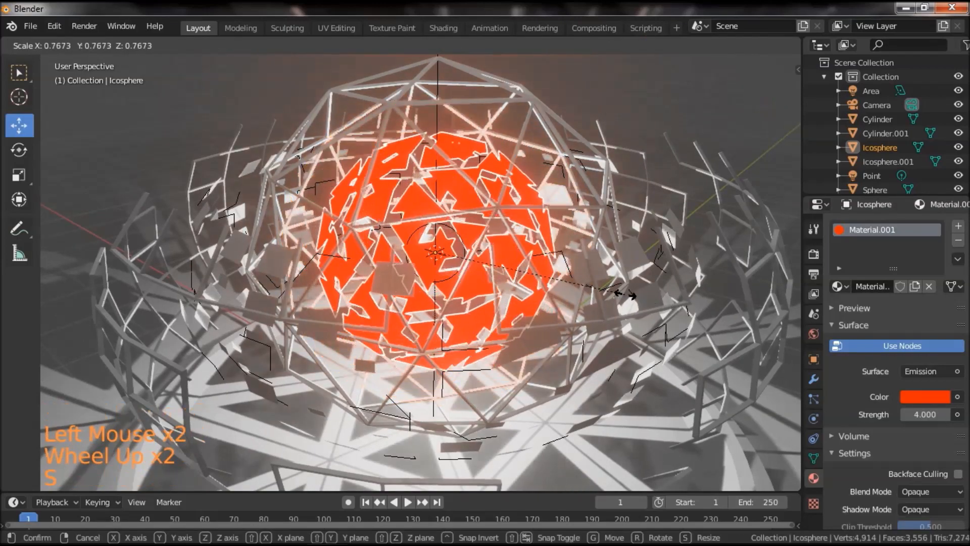
pyautogui.click(606, 287)
# Raise the glowing inner icosphere's emission strength to 7.000.
pyautogui.scroll(-2, 536, 323)
pyautogui.moveTo(536, 324); pyautogui.dragTo(529, 356)
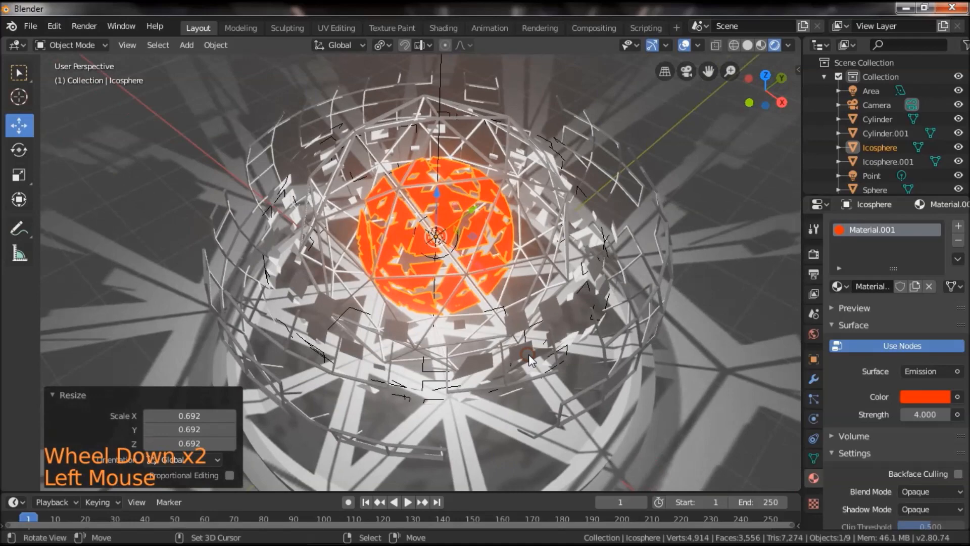
pyautogui.scroll(1, 529, 356)
pyautogui.click(925, 414)
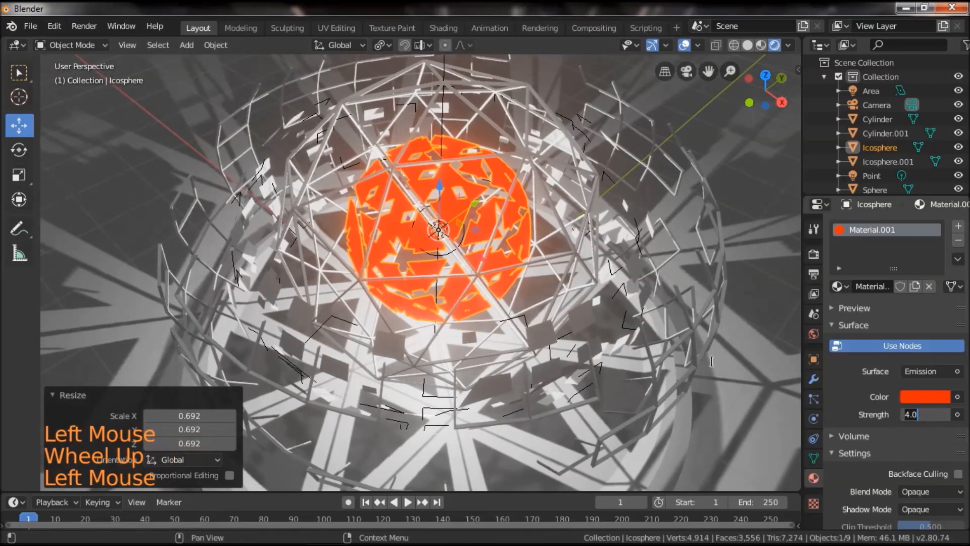
pyautogui.click(628, 318)
pyautogui.scroll(-1, 592, 373)
pyautogui.moveTo(592, 374)
pyautogui.mouseDown()
pyautogui.moveTo(622, 323)
pyautogui.moveTo(606, 361)
pyautogui.mouseUp()
pyautogui.scroll(2, 510, 236)
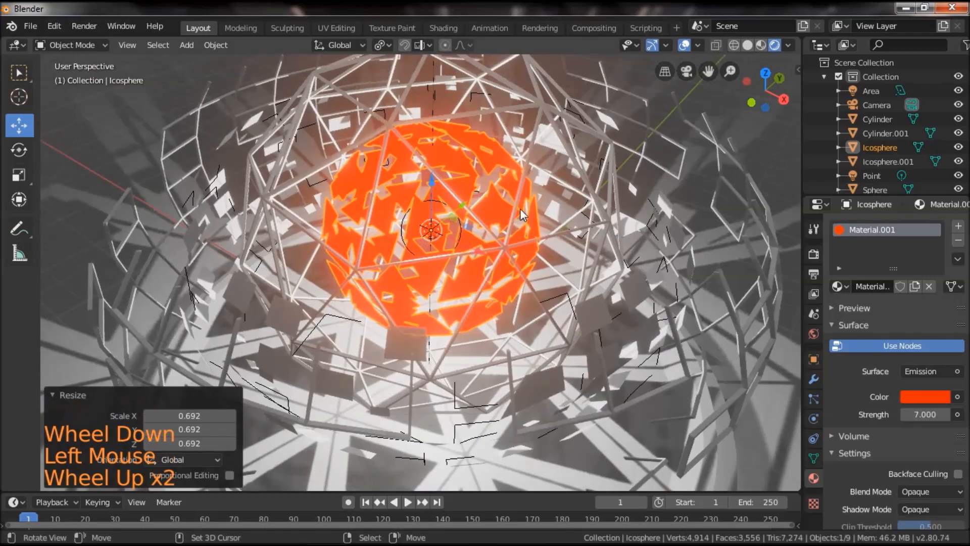
# Create a new material for the wireframe icosphere around the core and set its surface shader to Emission.
pyautogui.rightClick(516, 194)
pyautogui.click(893, 288)
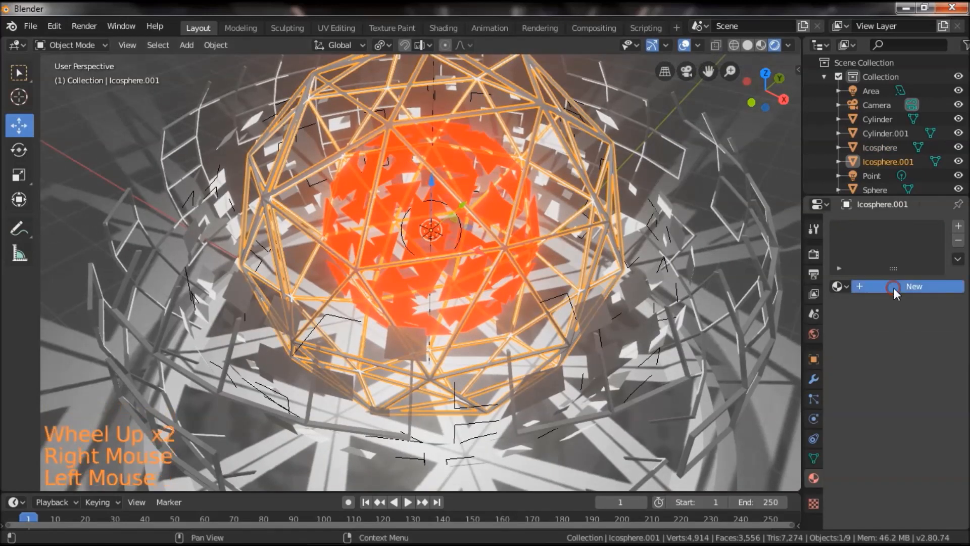
pyautogui.click(926, 374)
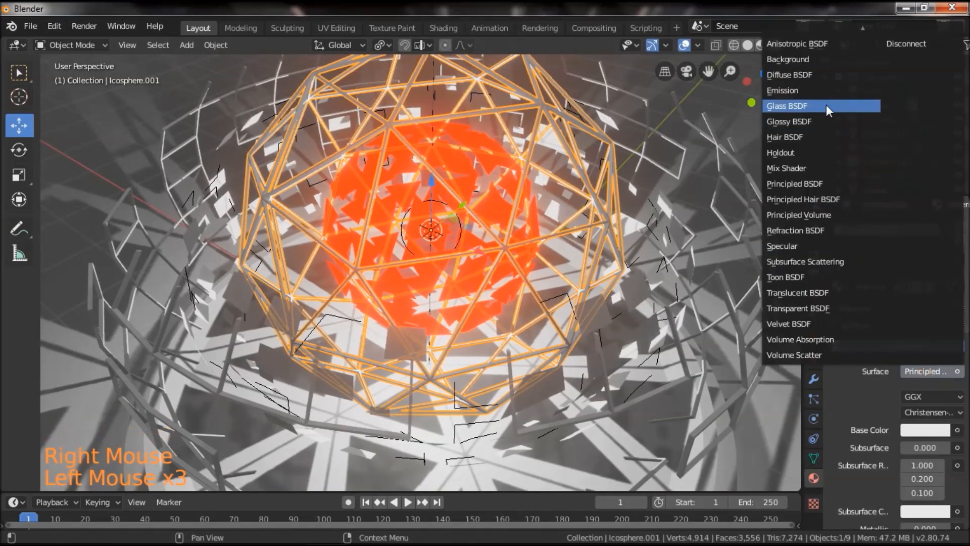
pyautogui.click(810, 91)
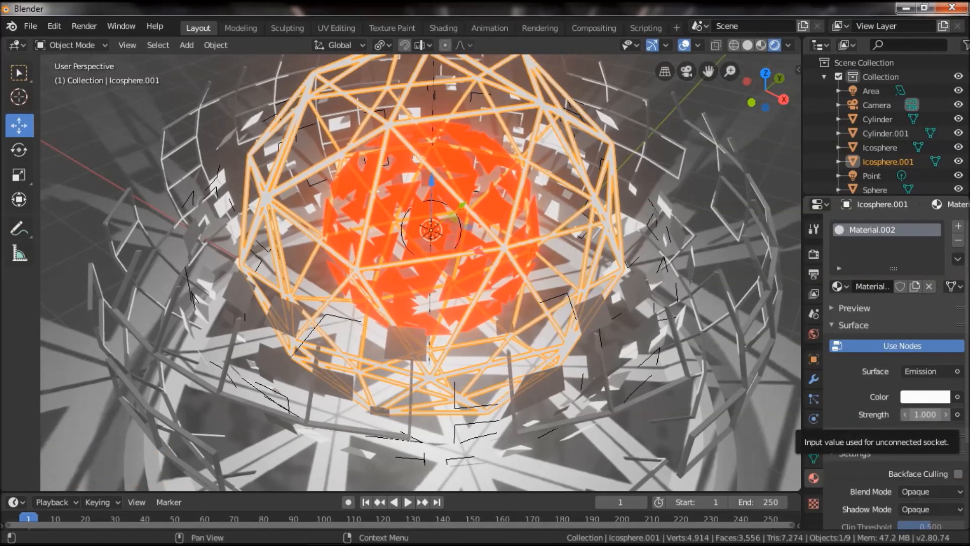
# Set the wireframe icosphere's emission strength to 4.000 and its color to orange with hue 0.077 and saturation 1.000.
pyautogui.click(917, 415)
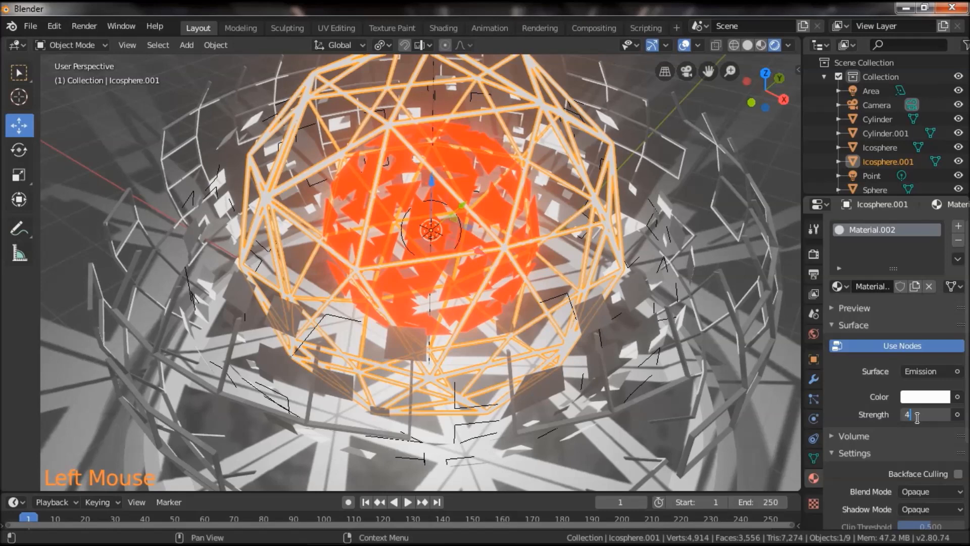
pyautogui.write('4')
pyautogui.press('Return')
pyautogui.click(930, 397)
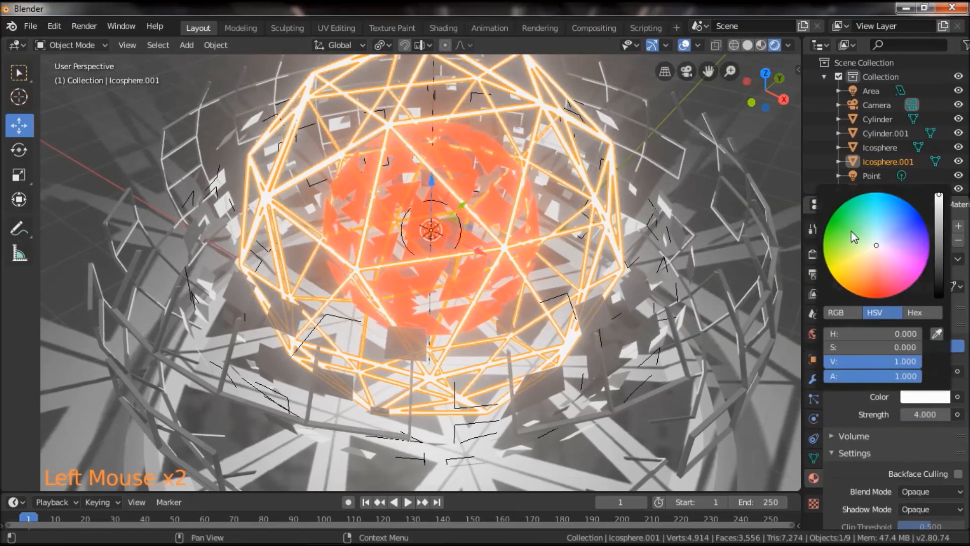
pyautogui.moveTo(846, 260)
pyautogui.mouseDown()
pyautogui.moveTo(833, 276)
pyautogui.moveTo(859, 265)
pyautogui.moveTo(854, 293)
pyautogui.mouseUp()
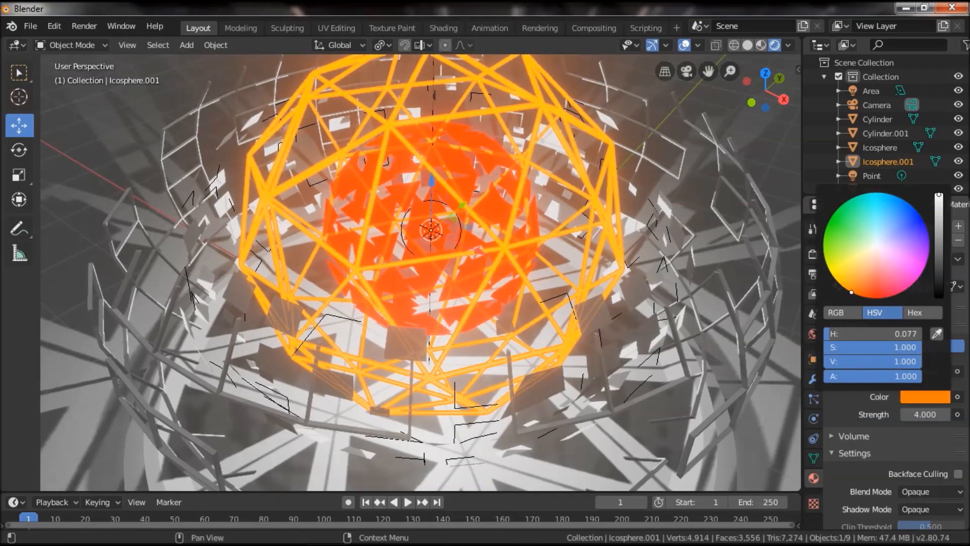
pyautogui.scroll(-2, 586, 354)
pyautogui.click(586, 354)
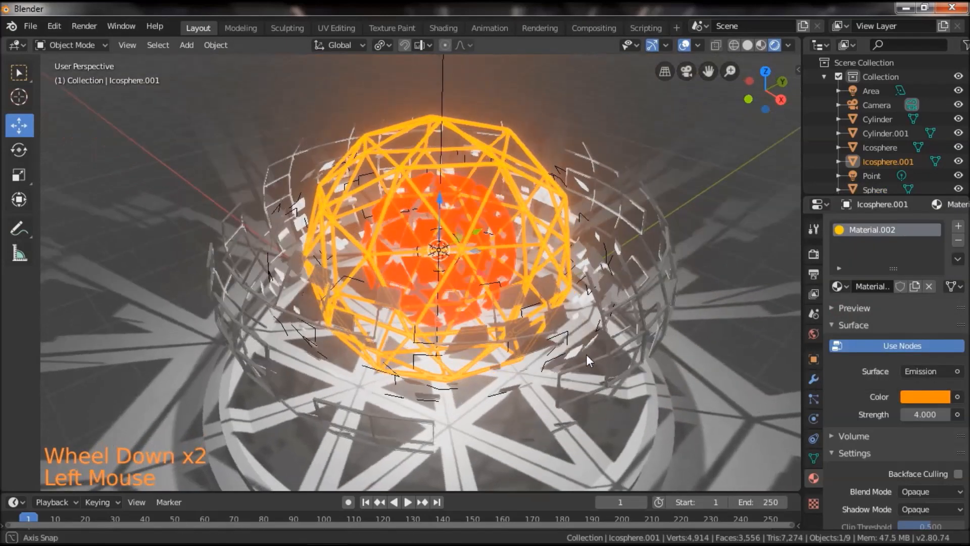
pyautogui.scroll(1, 598, 373)
pyautogui.scroll(1, 598, 372)
pyautogui.click(585, 340)
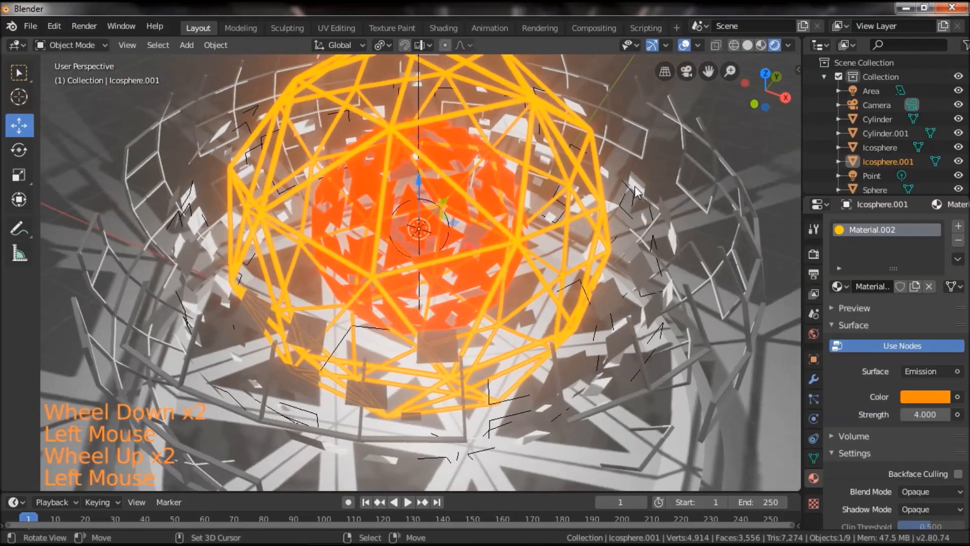
# Create a new material for the sphere of scattered square panels and set its surface shader to Emission.
pyautogui.rightClick(635, 189)
pyautogui.moveTo(628, 353); pyautogui.dragTo(606, 347)
pyautogui.click(877, 291)
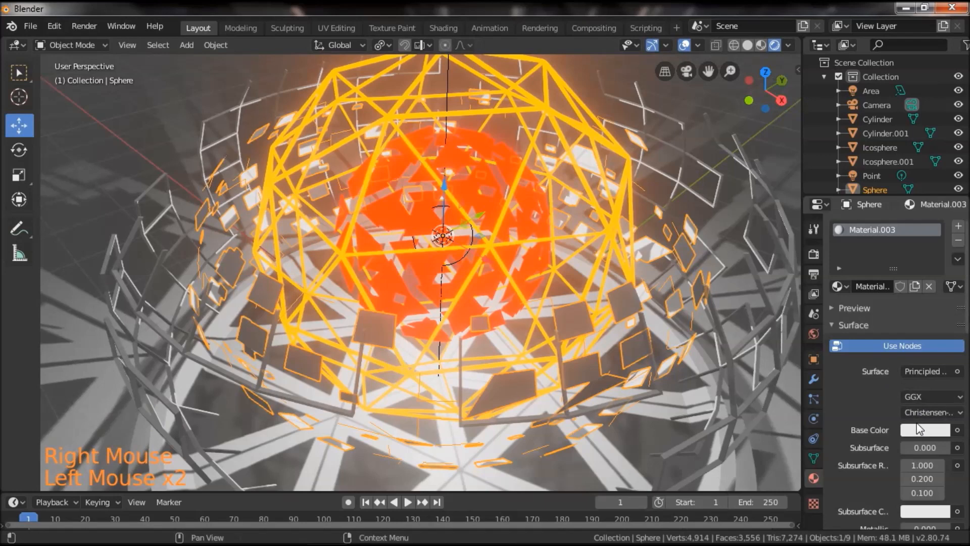
pyautogui.click(923, 372)
pyautogui.click(802, 89)
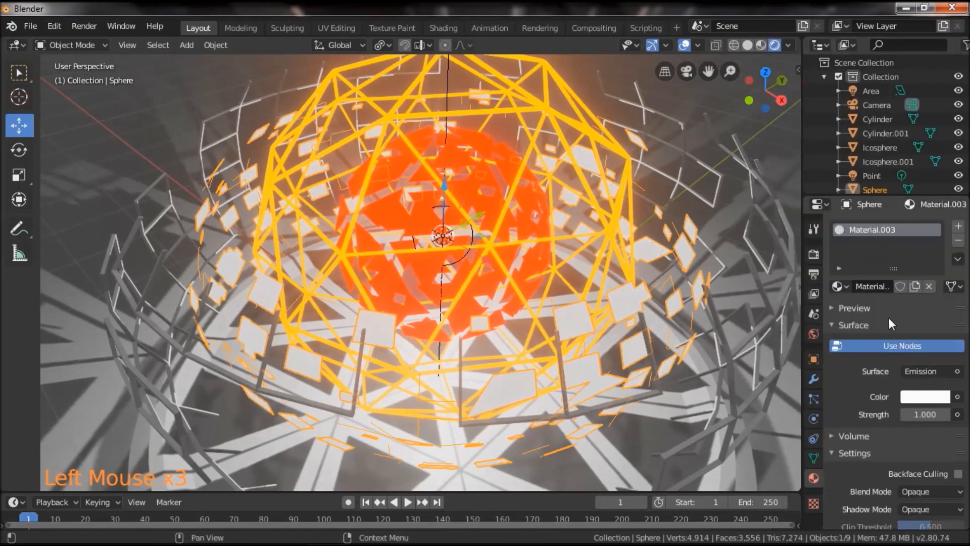
# Set the emission color of the scattered square panels to magenta.
pyautogui.click(925, 397)
pyautogui.click(924, 269)
pyautogui.moveTo(925, 265); pyautogui.dragTo(950, 272)
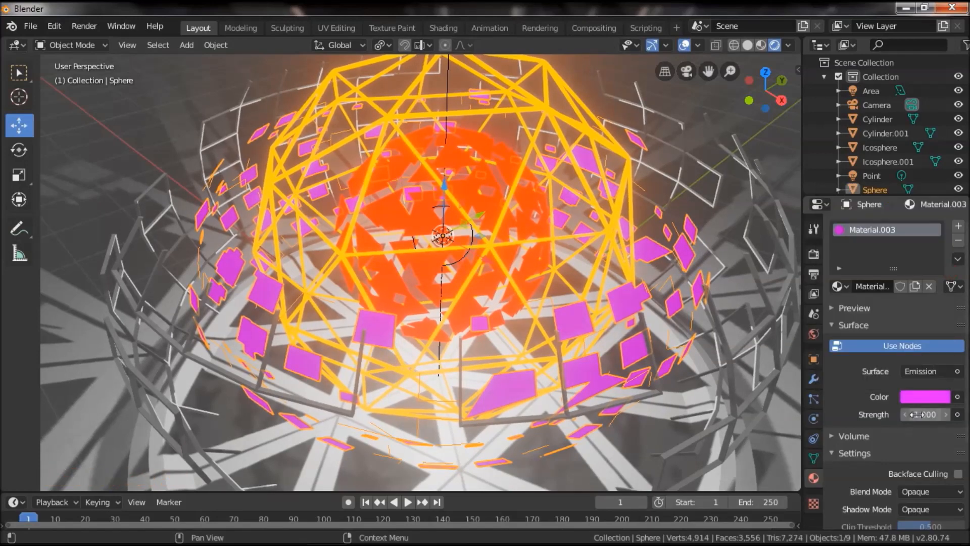
# Set the emission strength of the scattered square panels to 4.000.
pyautogui.click(912, 414)
pyautogui.write('4')
pyautogui.press('Return')
pyautogui.scroll(-1, 651, 313)
pyautogui.moveTo(621, 335); pyautogui.dragTo(638, 316)
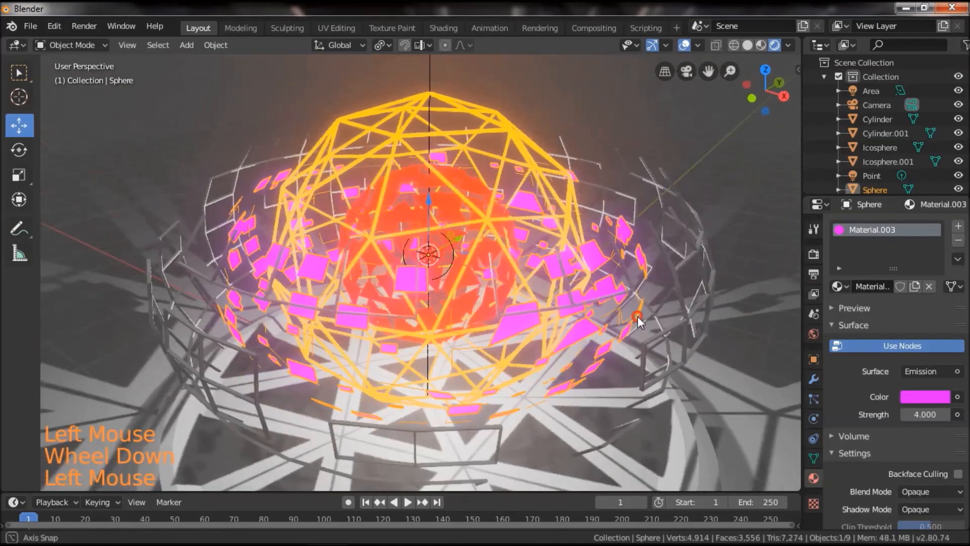
# Create a new material for the outermost wireframe sphere and set its surface shader to Emission.
pyautogui.rightClick(648, 299)
pyautogui.click(879, 287)
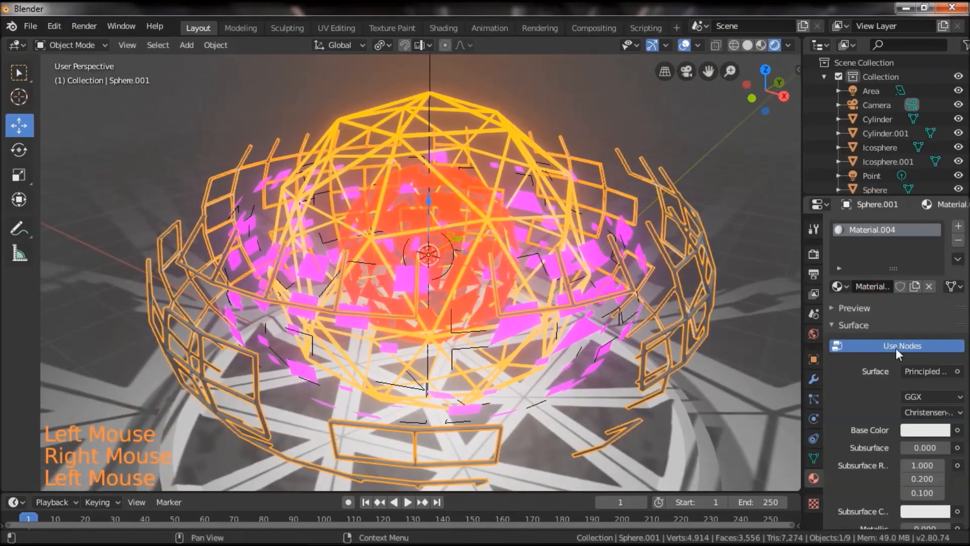
pyautogui.click(919, 371)
pyautogui.click(830, 91)
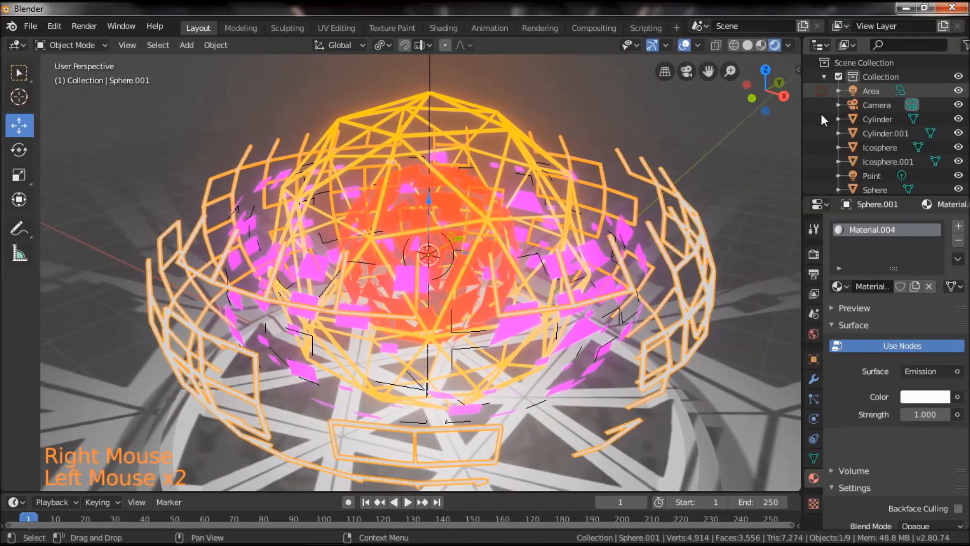
# Give the outermost wireframe sphere a teal emission color with hue 0.449 and saturation 1.000, at strength 4.000.
pyautogui.click(927, 398)
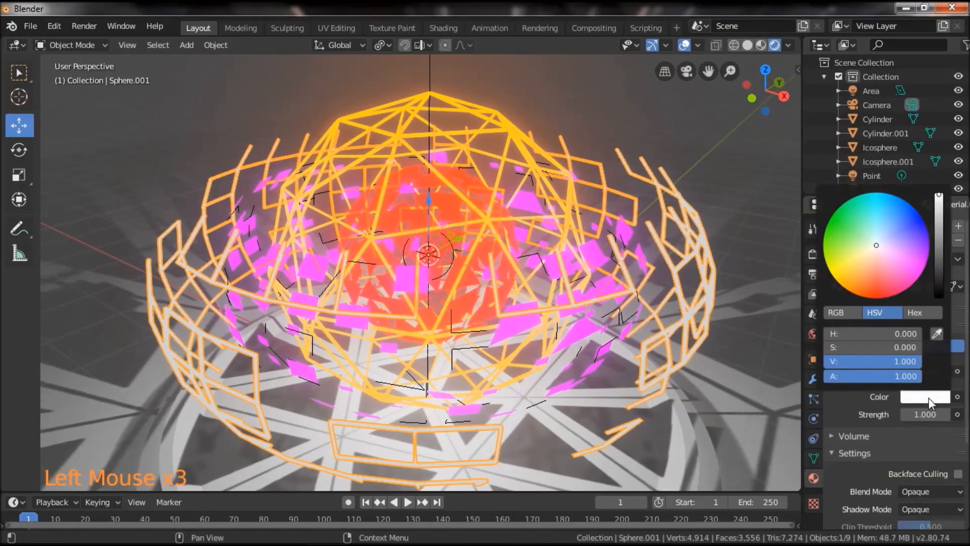
pyautogui.moveTo(863, 262)
pyautogui.mouseDown()
pyautogui.moveTo(826, 228)
pyautogui.moveTo(859, 194)
pyautogui.mouseUp()
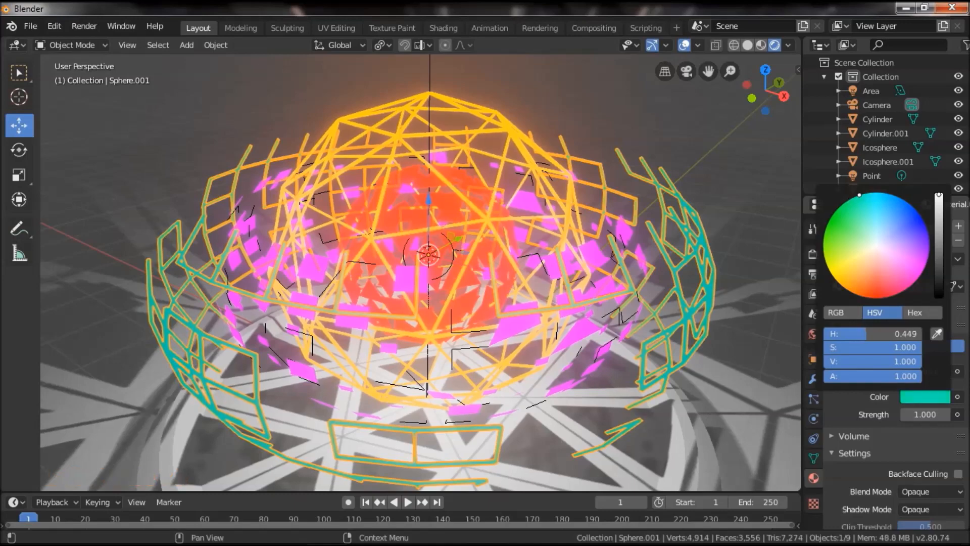
pyautogui.click(918, 415)
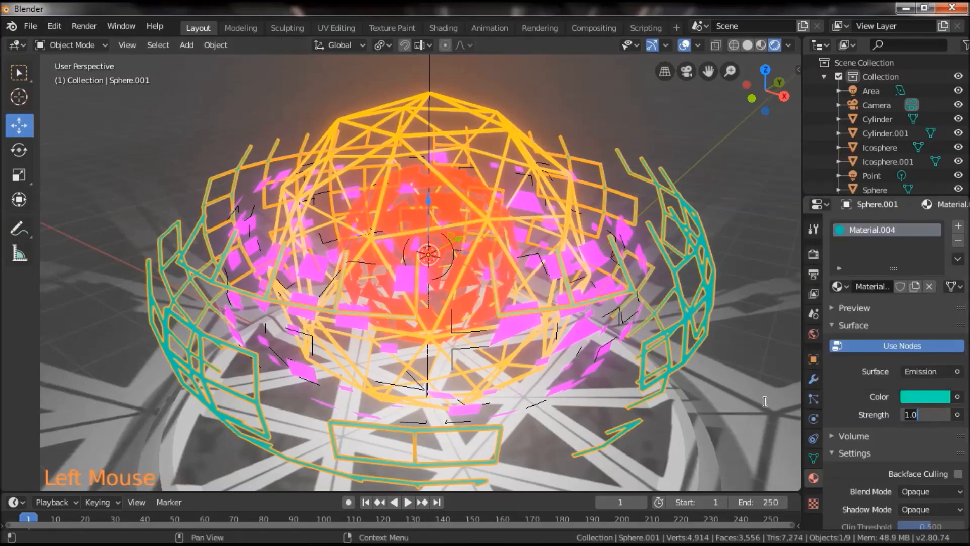
pyautogui.write('4')
pyautogui.press('Return')
pyautogui.scroll(-1, 684, 323)
pyautogui.keyDown('alt'); pyautogui.moveTo(684, 323); pyautogui.dragTo(635, 368); pyautogui.keyUp('alt')
pyautogui.scroll(1, 610, 349)
# Change the square panels' emission color to a pale blue-violet with hue 0.667 and saturation 0.537.
pyautogui.rightClick(617, 325)
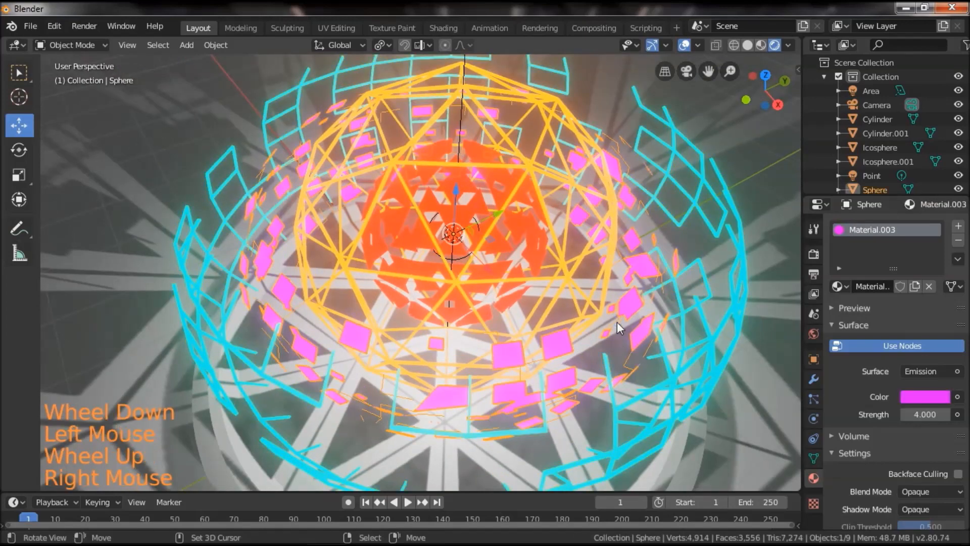
pyautogui.keyDown('alt'); pyautogui.moveTo(591, 368); pyautogui.dragTo(763, 387); pyautogui.keyUp('alt')
pyautogui.click(919, 398)
pyautogui.click(911, 222)
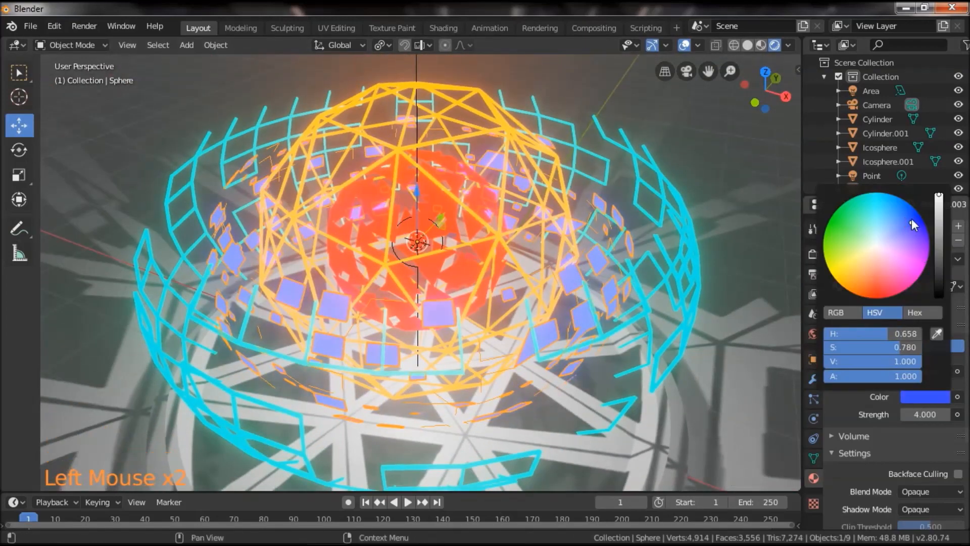
pyautogui.moveTo(902, 222)
pyautogui.mouseDown()
pyautogui.moveTo(890, 232)
pyautogui.moveTo(906, 236)
pyautogui.mouseUp()
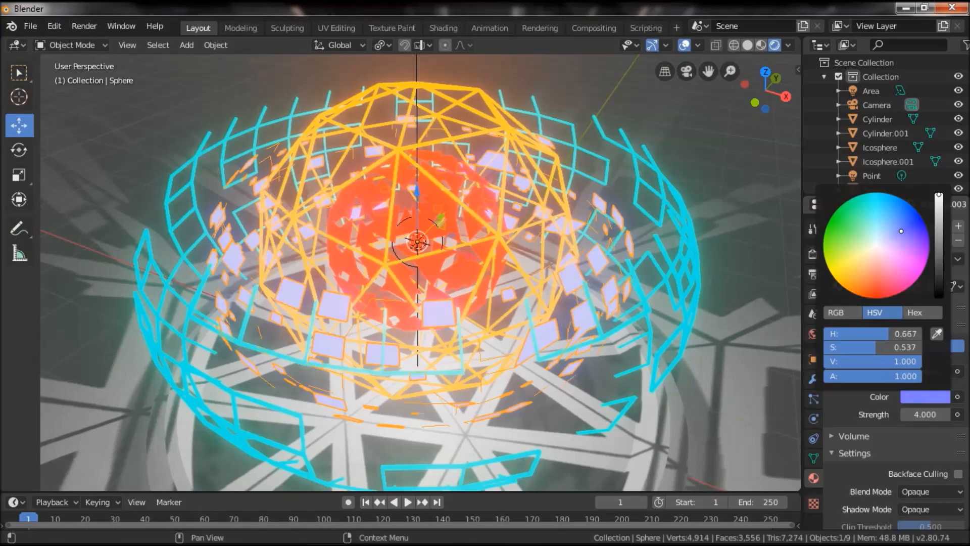
# Select the base cylinder and split the viewport to show a Shader Editor beside it with its sidebar hidden.
pyautogui.moveTo(689, 295); pyautogui.dragTo(599, 343)
pyautogui.scroll(-2, 631, 308)
pyautogui.scroll(1, 547, 374)
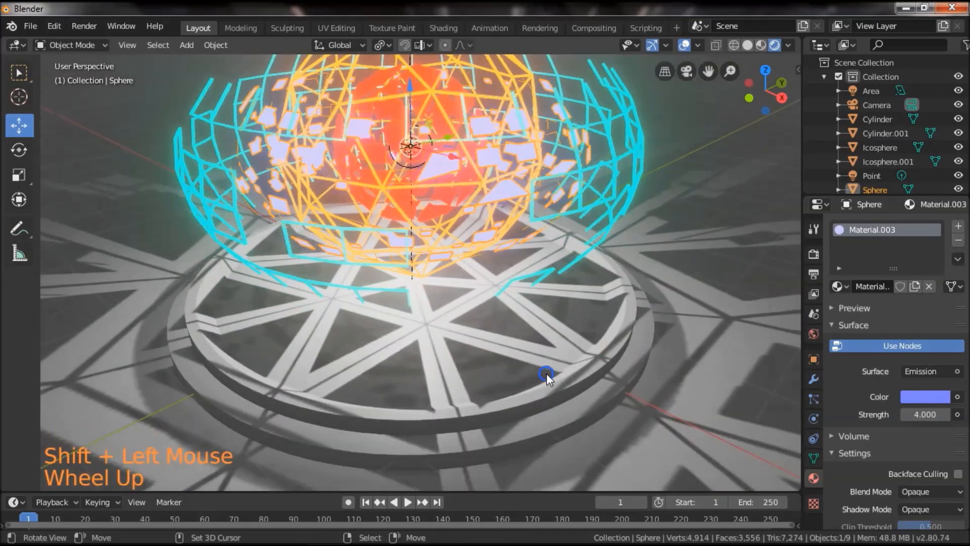
pyautogui.rightClick(546, 374)
pyautogui.moveTo(798, 38); pyautogui.dragTo(448, 227)
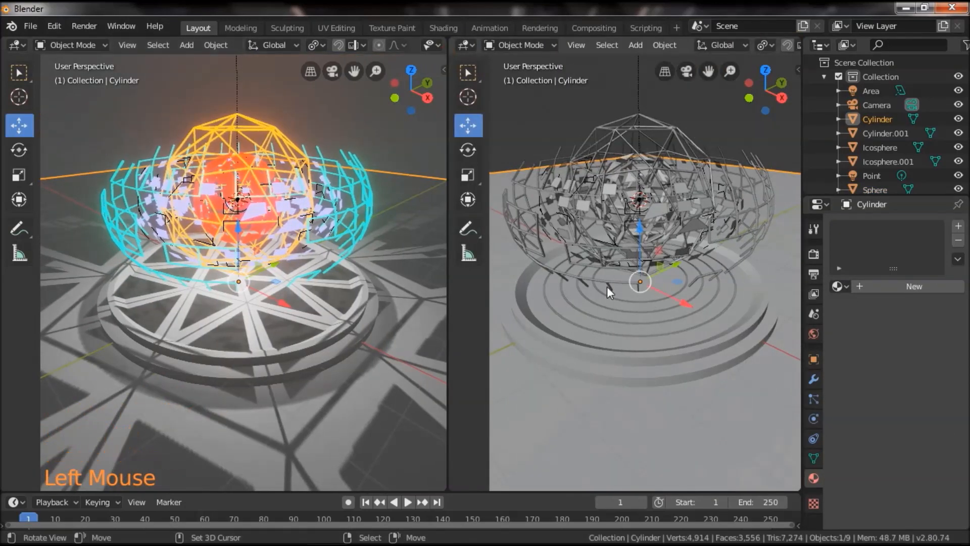
pyautogui.click(462, 45)
pyautogui.click(490, 145)
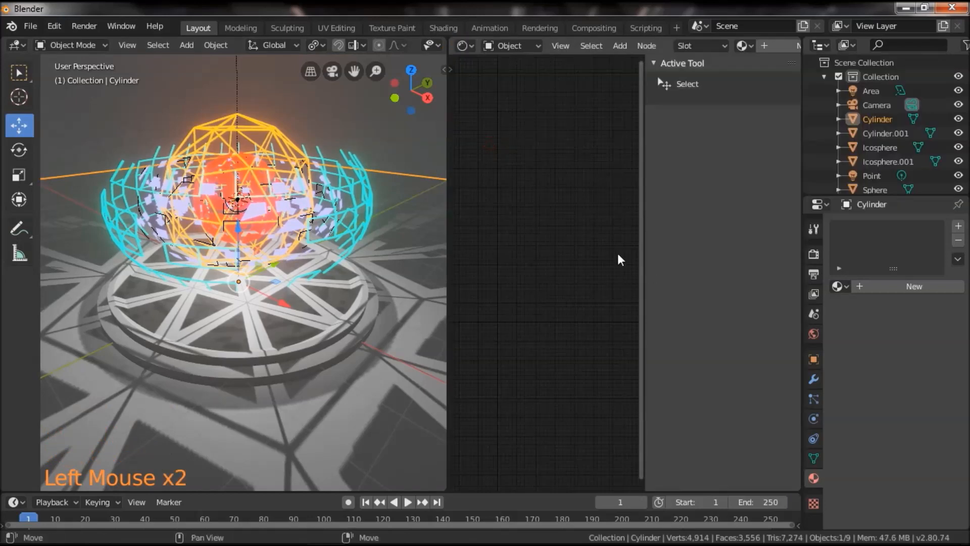
pyautogui.press('n')
pyautogui.scroll(3, 626, 279)
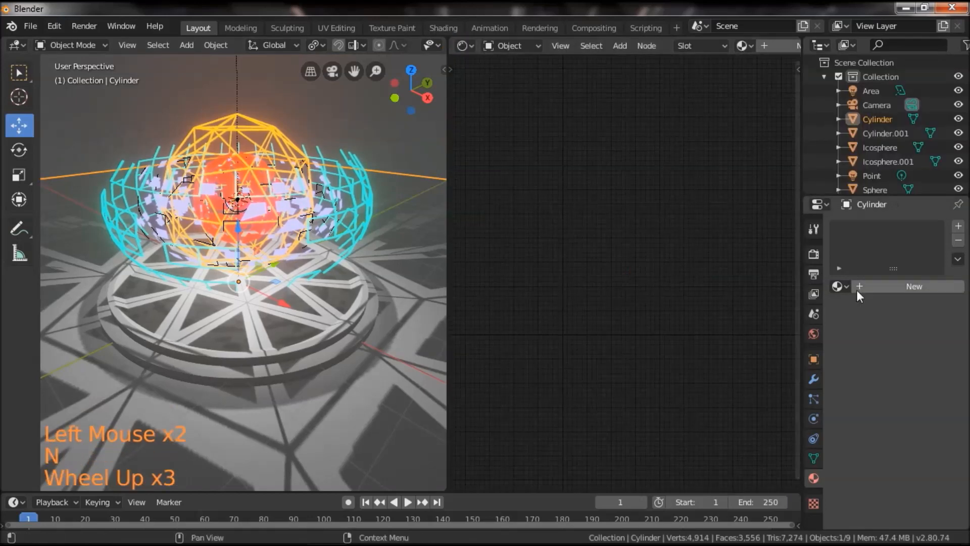
# Create a new material for the base cylinder and set its Principled BSDF metallic value to 0.550.
pyautogui.click(885, 286)
pyautogui.scroll(7, 662, 329)
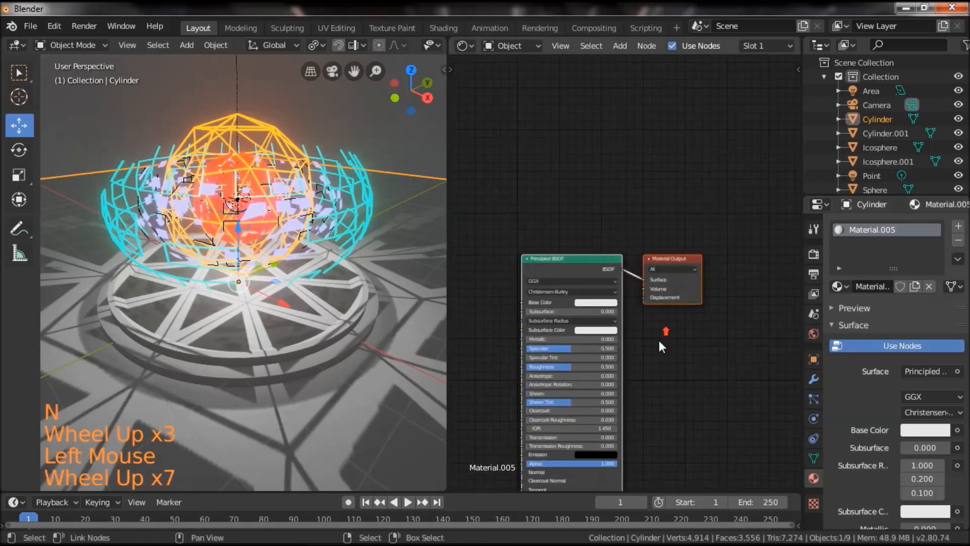
pyautogui.moveTo(662, 329); pyautogui.dragTo(717, 242, button='middle')
pyautogui.scroll(5, 680, 310)
pyautogui.scroll(1, 680, 310)
pyautogui.scroll(-3, 698, 298)
pyautogui.scroll(5, 690, 287)
pyautogui.moveTo(558, 218); pyautogui.dragTo(617, 218)
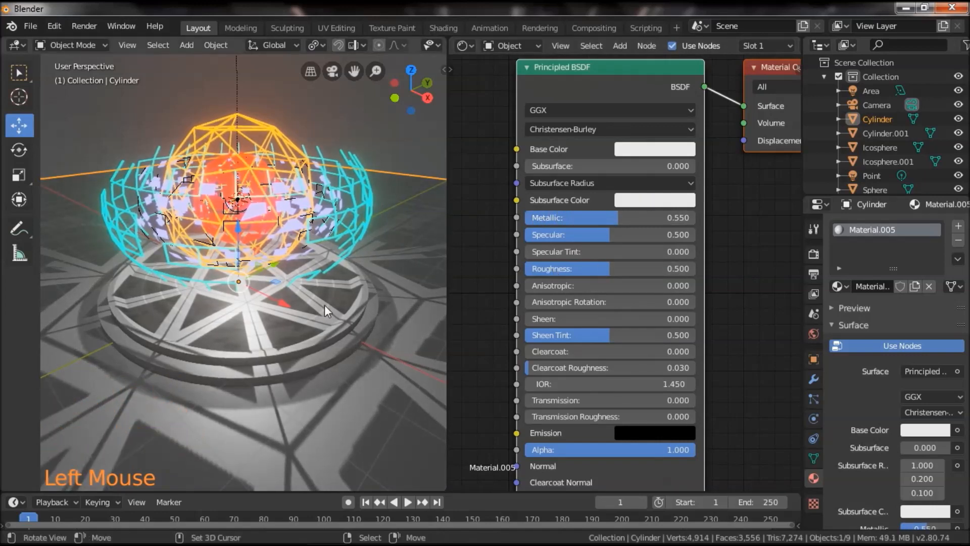
# Set the base material's roughness to 0.250 and darken its base color to a gray with value 0.391.
pyautogui.moveTo(723, 348); pyautogui.dragTo(713, 319, button='middle')
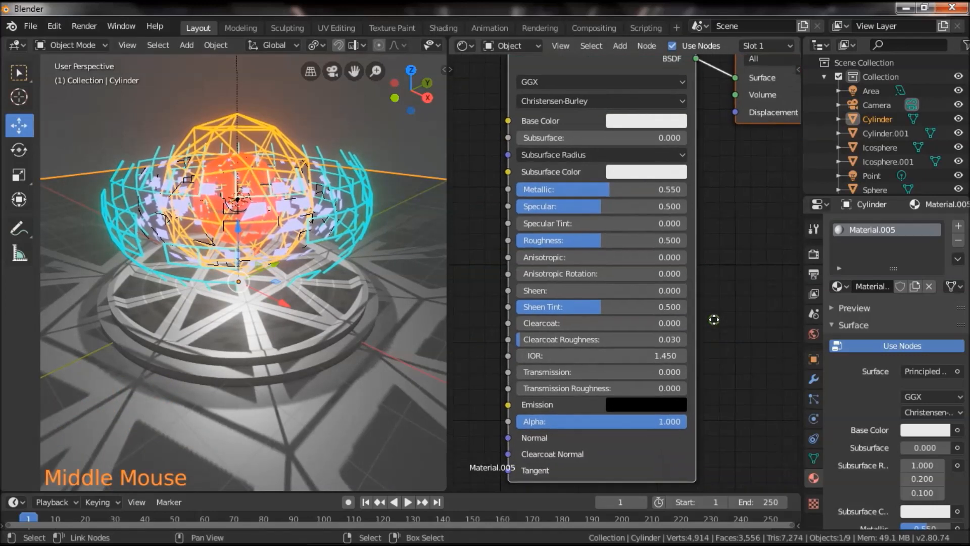
pyautogui.moveTo(565, 241); pyautogui.dragTo(523, 240)
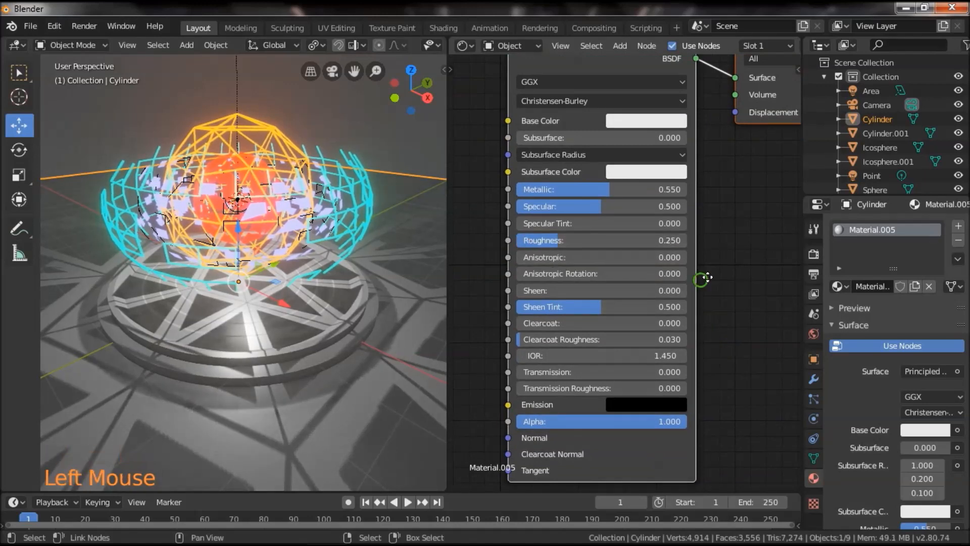
pyautogui.moveTo(699, 282); pyautogui.dragTo(728, 264, button='middle')
pyautogui.scroll(-4, 589, 297)
pyautogui.moveTo(491, 264); pyautogui.dragTo(564, 295, button='middle')
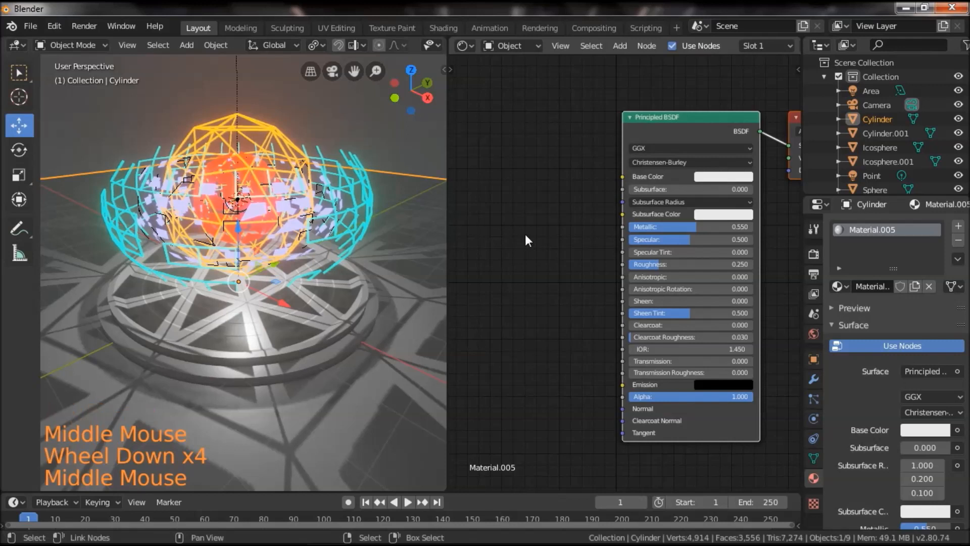
pyautogui.click(720, 177)
pyautogui.click(721, 177)
pyautogui.moveTo(791, 198); pyautogui.dragTo(792, 231)
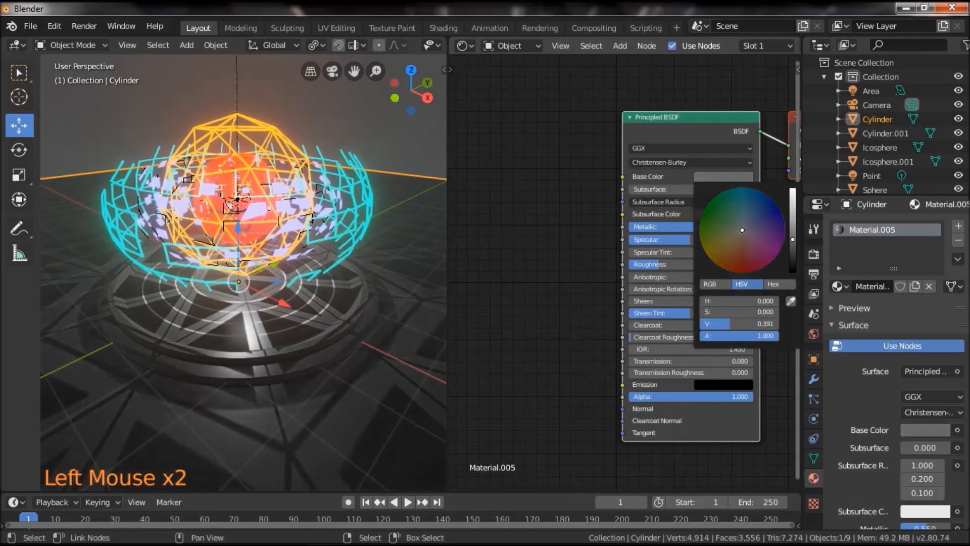
# Add a Bump node and connect its Normal output to the Principled BSDF's Normal input.
pyautogui.moveTo(482, 249); pyautogui.dragTo(520, 268, button='middle')
pyautogui.hotkey('shift', 'a')
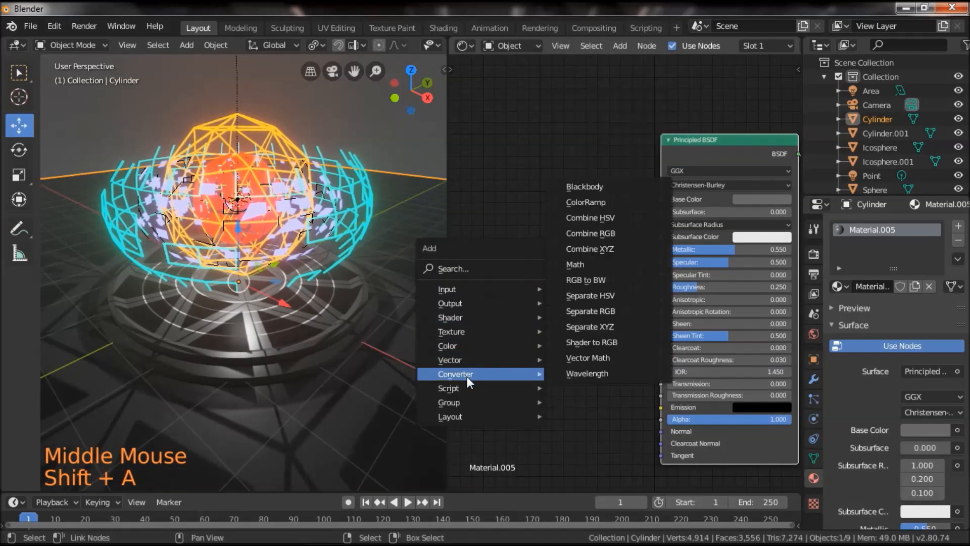
pyautogui.moveTo(468, 360)
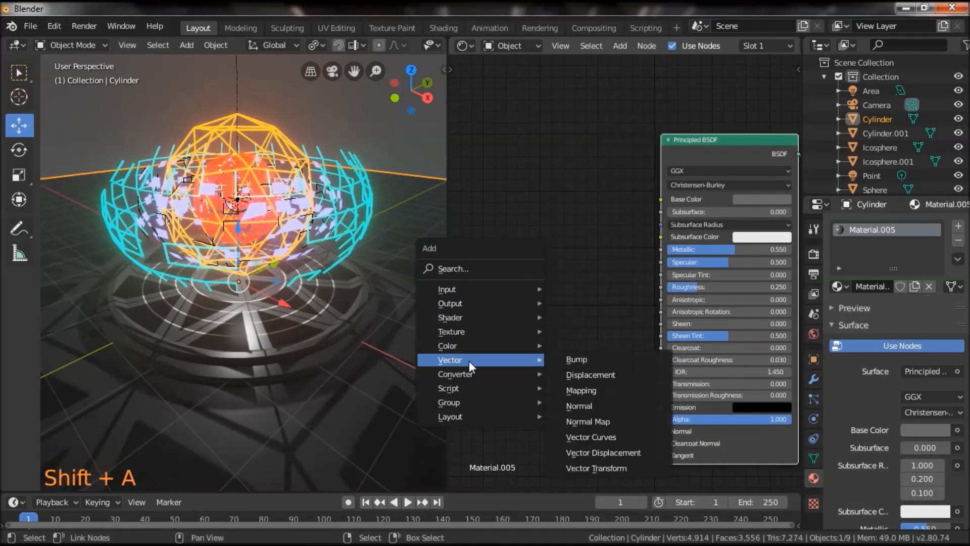
pyautogui.click(595, 361)
pyautogui.click(524, 365)
pyautogui.moveTo(605, 386); pyautogui.dragTo(661, 431)
pyautogui.moveTo(574, 236); pyautogui.dragTo(586, 246, button='middle')
pyautogui.scroll(-2, 586, 245)
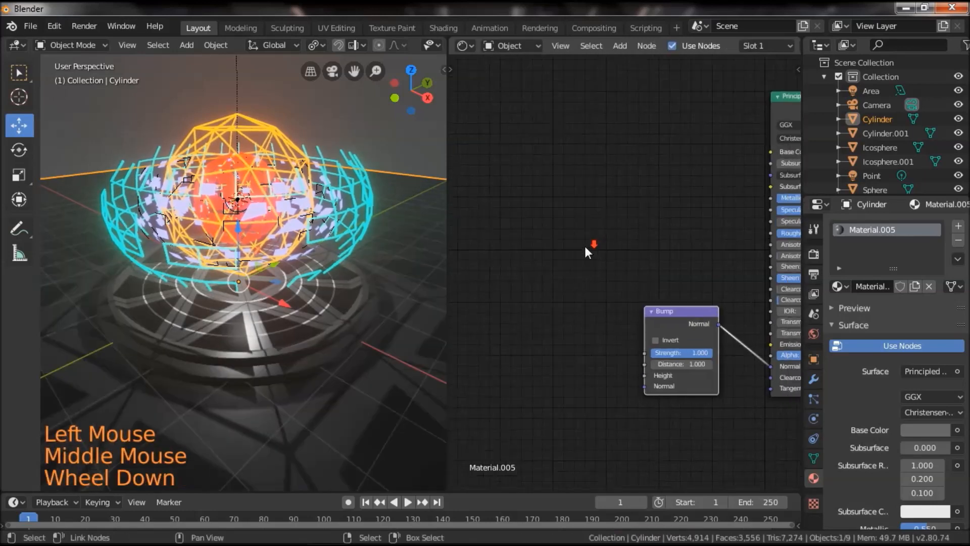
# Add a Noise Texture node and connect its Color output to the Bump node's Height input.
pyautogui.scroll(3, 560, 260)
pyautogui.hotkey('shift', 'a')
pyautogui.moveTo(456, 213)
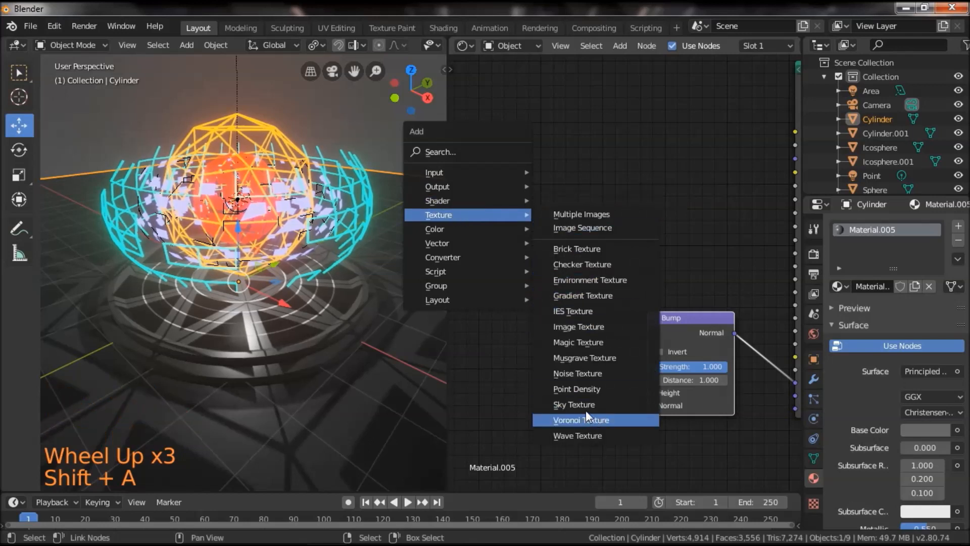
pyautogui.click(588, 373)
pyautogui.click(489, 323)
pyautogui.moveTo(575, 343); pyautogui.dragTo(647, 393)
# Set the Noise Texture's scale to 7.6 and its detail to 7, keeping the distortion at 0.
pyautogui.moveTo(608, 318); pyautogui.dragTo(567, 279, button='middle')
pyautogui.scroll(5, 567, 283)
pyautogui.moveTo(521, 339); pyautogui.dragTo(661, 339)
pyautogui.moveTo(533, 360); pyautogui.dragTo(580, 360)
pyautogui.moveTo(530, 339); pyautogui.dragTo(401, 339)
pyautogui.scroll(-3, 630, 207)
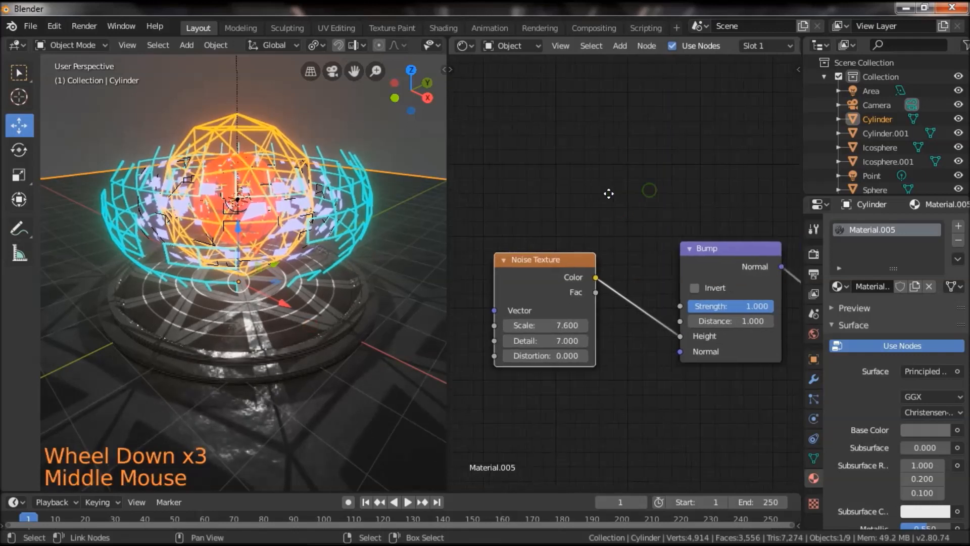
# Also connect the Bump node's Normal output to the Principled BSDF's Roughness input.
pyautogui.moveTo(647, 190); pyautogui.dragTo(620, 231, button='middle')
pyautogui.moveTo(655, 302); pyautogui.dragTo(721, 178)
pyautogui.scroll(-2, 341, 293)
pyautogui.scroll(2, 334, 311)
pyautogui.moveTo(354, 358); pyautogui.dragTo(308, 343)
pyautogui.scroll(-3, 208, 356)
pyautogui.scroll(5, 311, 347)
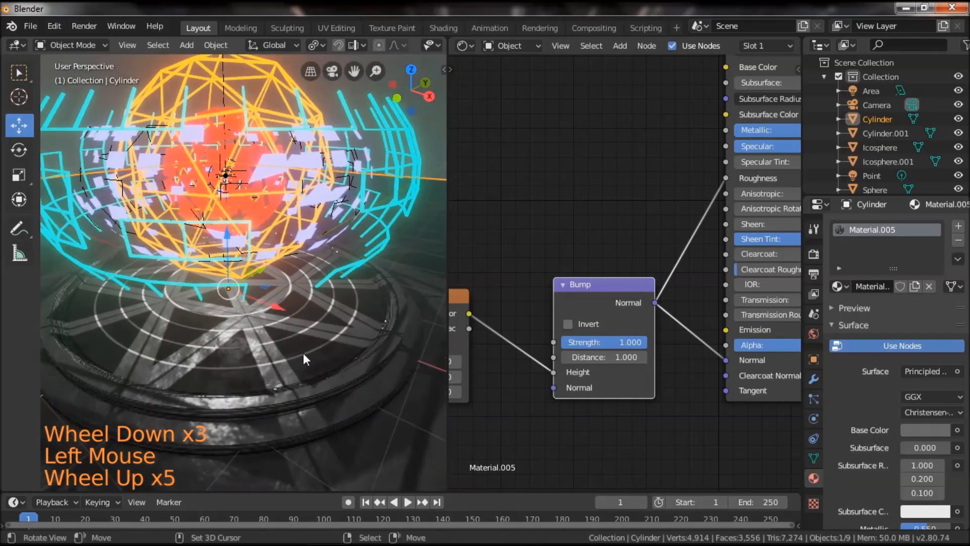
# Select the concentric rings on the base and assign them the existing pale violet Material.003.
pyautogui.click(514, 47)
pyautogui.rightClick(320, 348)
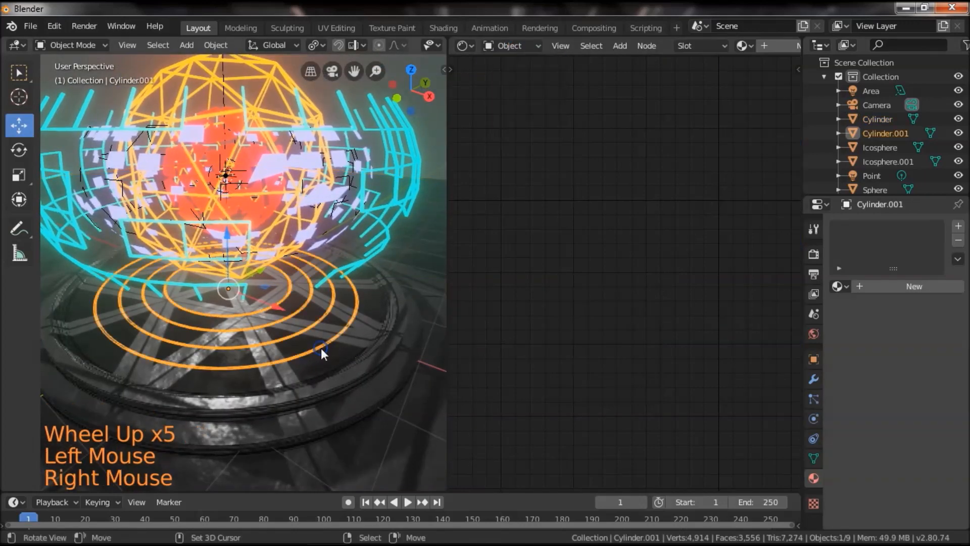
pyautogui.click(841, 286)
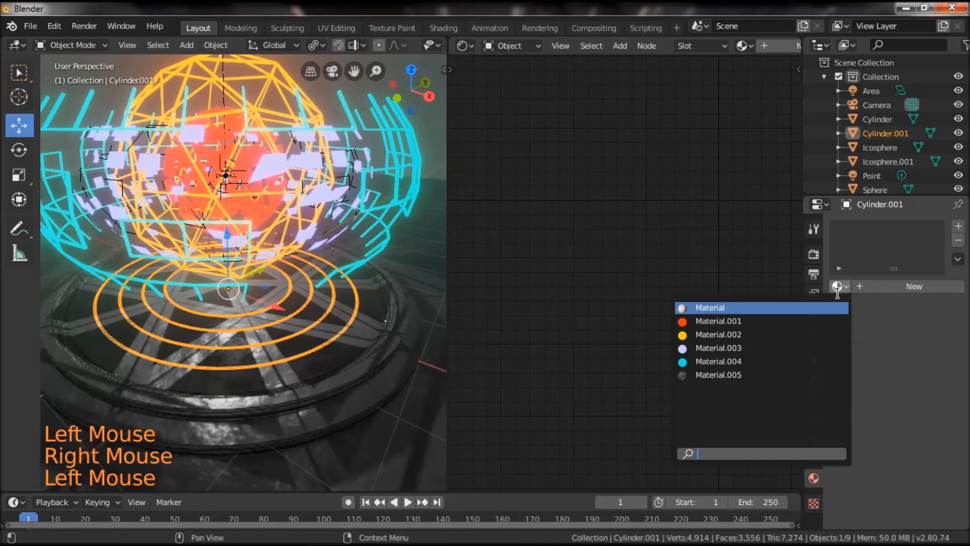
pyautogui.click(720, 348)
pyautogui.moveTo(366, 377); pyautogui.dragTo(313, 389, button='middle')
# Reselect the base cylinder, show the World node tree in the Shader Editor, and view the scene through the camera.
pyautogui.rightClick(302, 377)
pyautogui.scroll(-2, 303, 381)
pyautogui.click(293, 372)
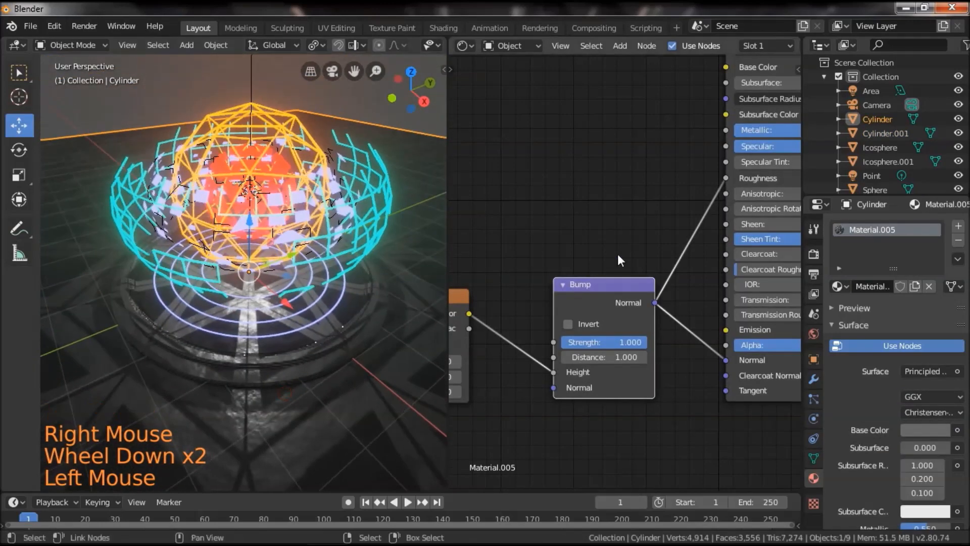
pyautogui.click(525, 77)
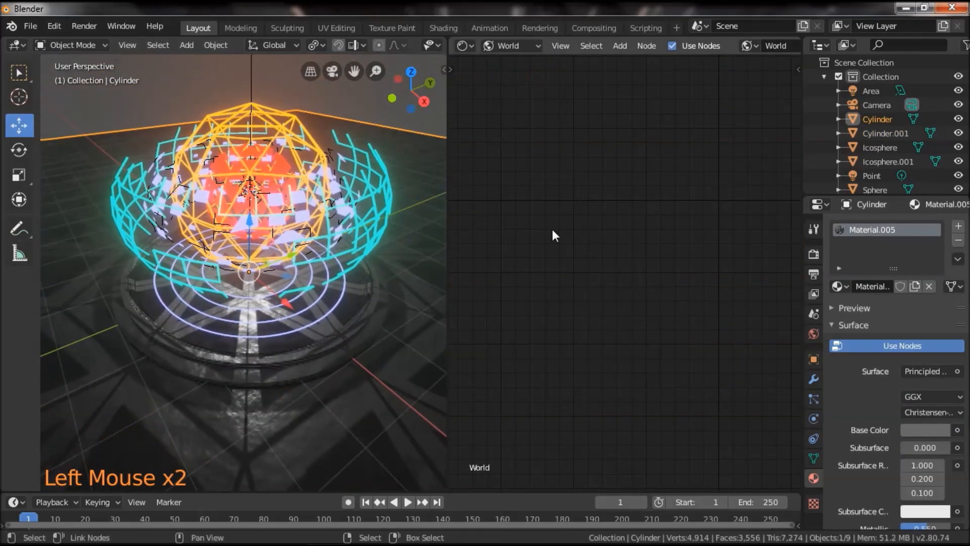
pyautogui.scroll(-3, 552, 229)
pyautogui.click(337, 70)
pyautogui.scroll(6, 344, 243)
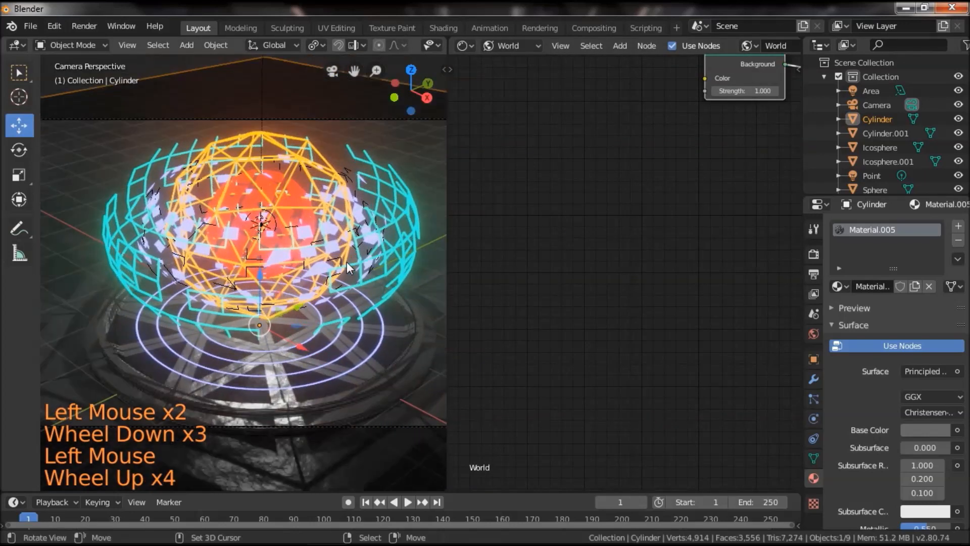
# Add a Volume Scatter node directly below the Background node in the World node tree.
pyautogui.scroll(-2, 357, 267)
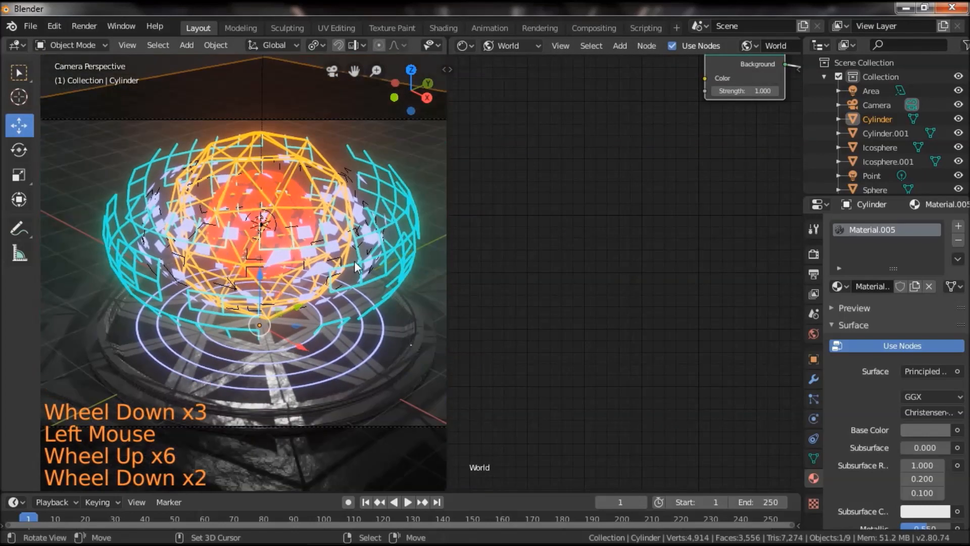
pyautogui.scroll(-4, 697, 175)
pyautogui.moveTo(710, 176); pyautogui.dragTo(587, 298, button='middle')
pyautogui.scroll(8, 587, 298)
pyautogui.click(569, 192)
pyautogui.moveTo(564, 192); pyautogui.dragTo(560, 228)
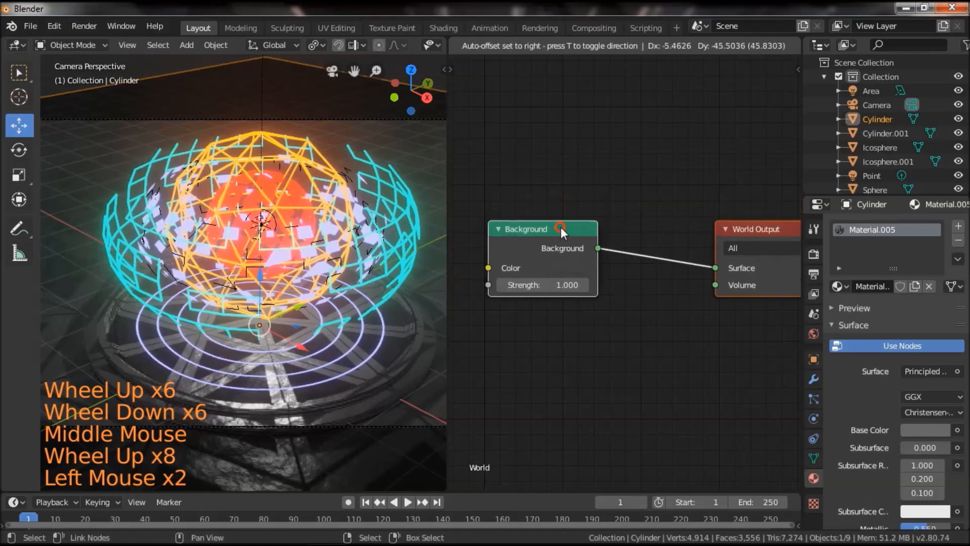
pyautogui.hotkey('shift', 'a')
pyautogui.moveTo(637, 320)
pyautogui.moveTo(593, 302)
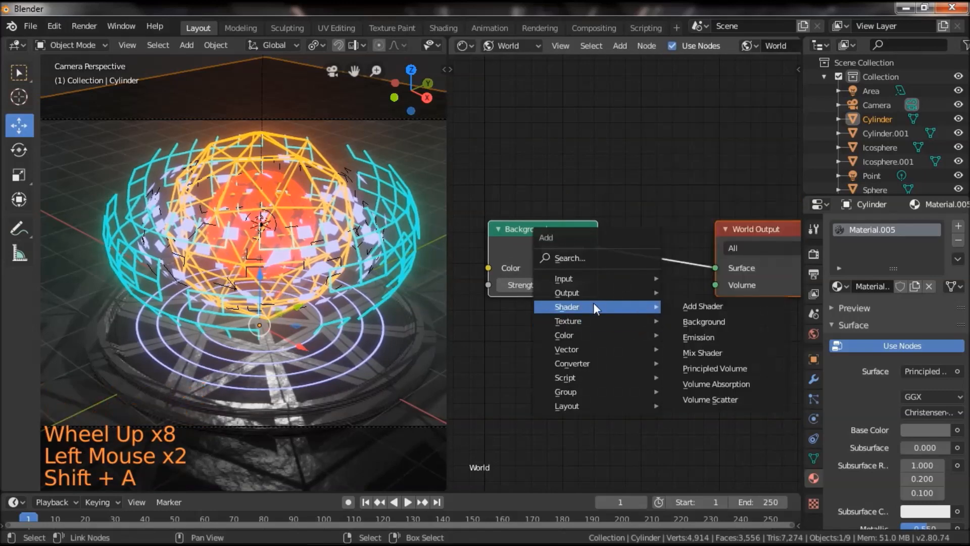
pyautogui.click(723, 399)
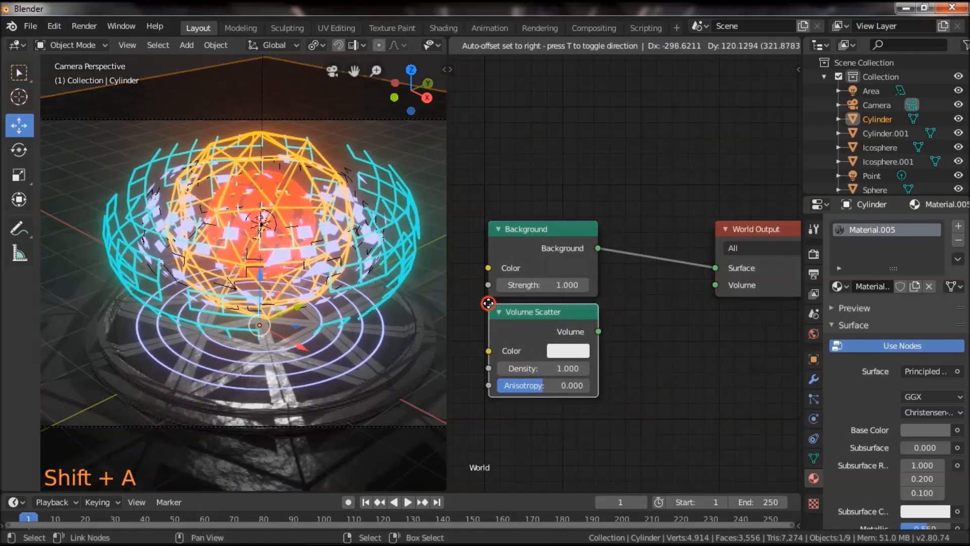
pyautogui.click(486, 304)
# Delete the Background node and connect the Volume Scatter node to the World Output's Volume input.
pyautogui.press('x')
pyautogui.moveTo(598, 332); pyautogui.dragTo(713, 284)
pyautogui.moveTo(551, 312); pyautogui.dragTo(549, 226)
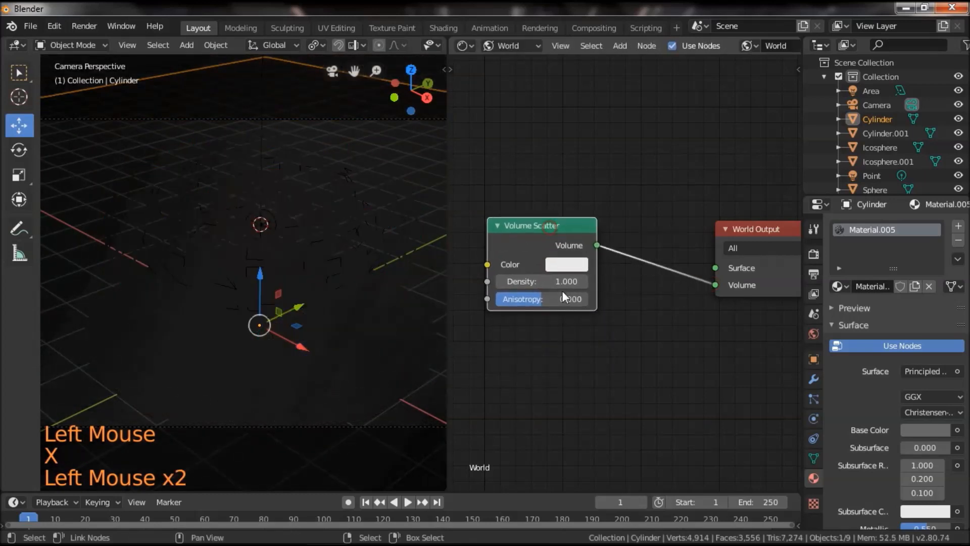
# Set the Volume Scatter density to 0.05 and check the haze from a free angle and through the camera.
pyautogui.click(550, 283)
pyautogui.write('0')
pyautogui.write('.05')
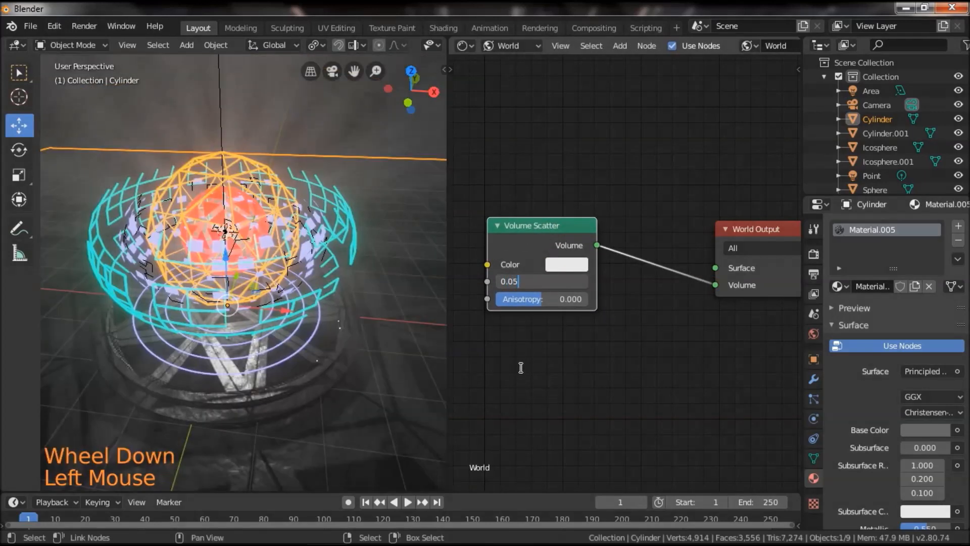
pyautogui.press('Return')
pyautogui.moveTo(376, 360); pyautogui.dragTo(294, 341)
pyautogui.scroll(-2, 284, 363)
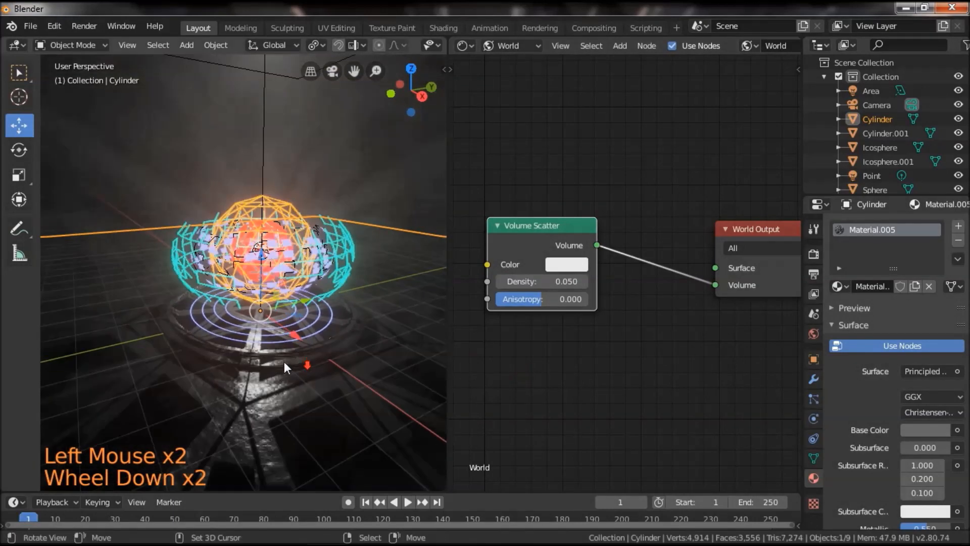
pyautogui.click(331, 71)
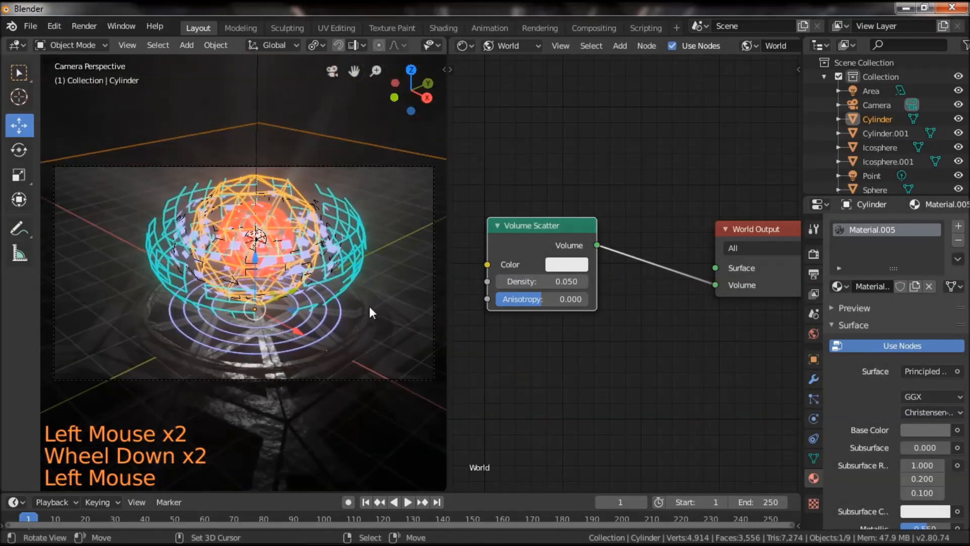
pyautogui.scroll(3, 369, 306)
pyautogui.scroll(-3, 370, 305)
pyautogui.scroll(1, 371, 306)
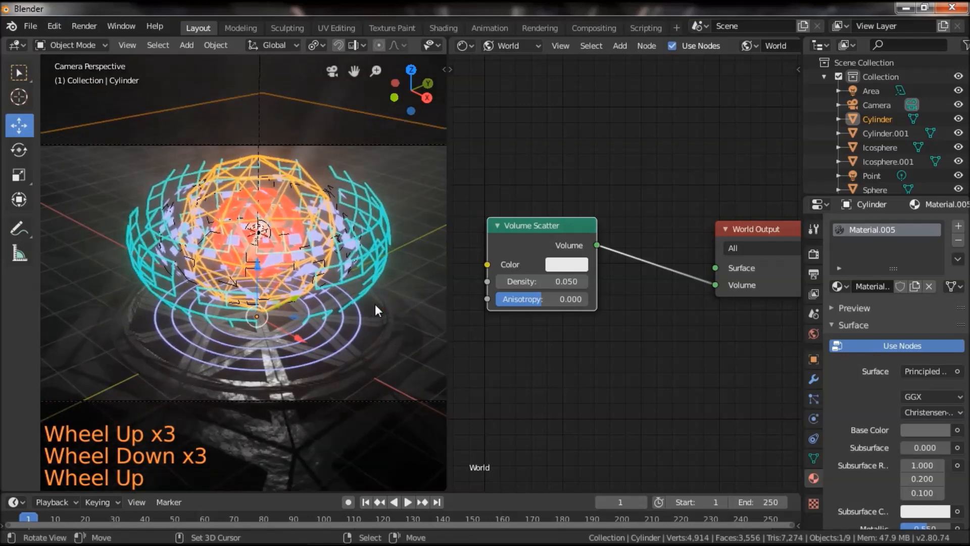
# Merge the Shader Editor area back into the 3D viewport so the camera view fills it.
pyautogui.moveTo(447, 489); pyautogui.dragTo(728, 381)
pyautogui.scroll(-3, 728, 384)
pyautogui.scroll(1, 703, 371)
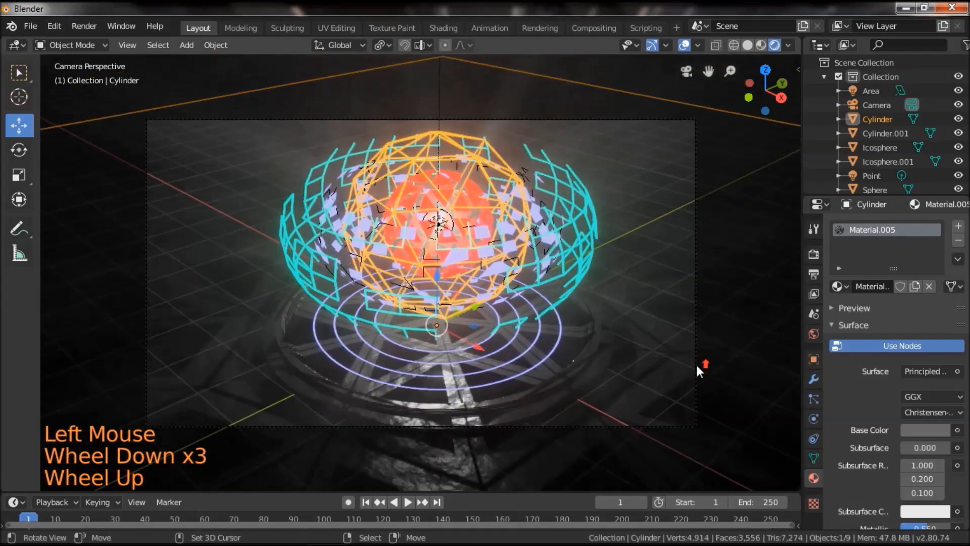
# Render the current frame as an image, inspect the whole result, and close the render window.
pyautogui.click(84, 26)
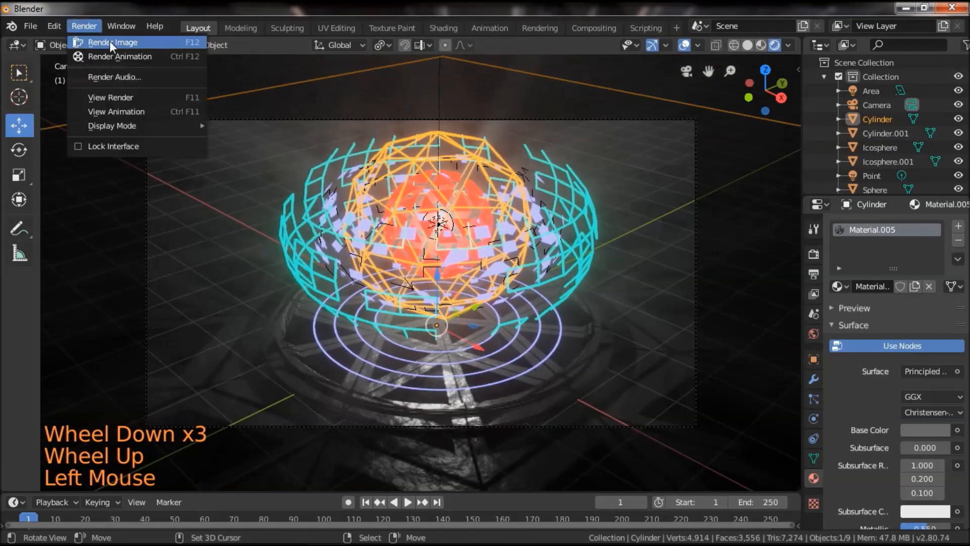
pyautogui.click(110, 41)
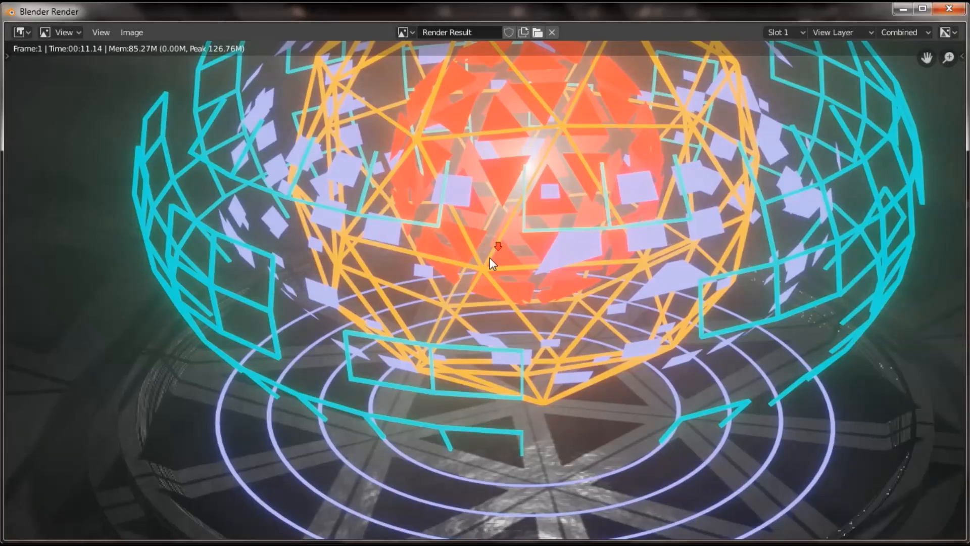
pyautogui.scroll(-5, 490, 262)
pyautogui.scroll(2, 490, 262)
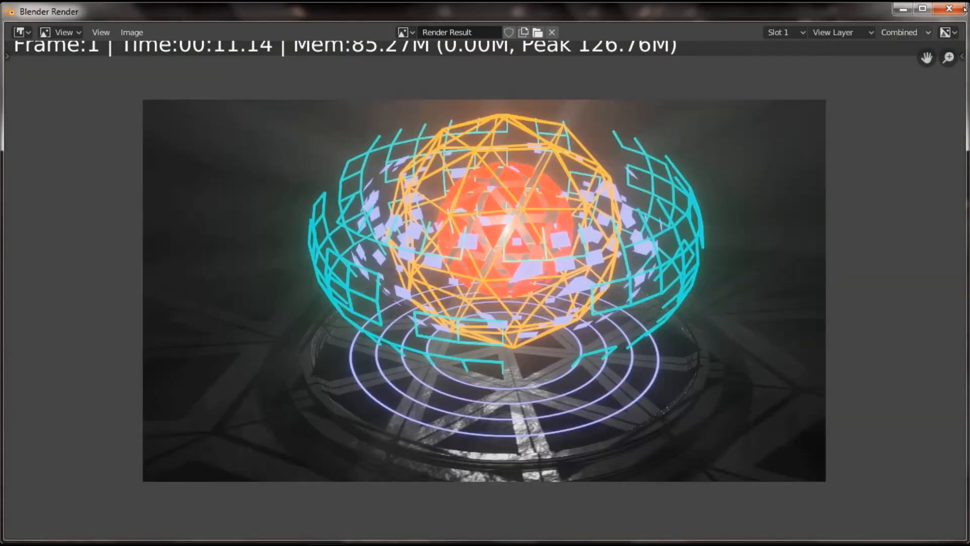
pyautogui.click(949, 8)
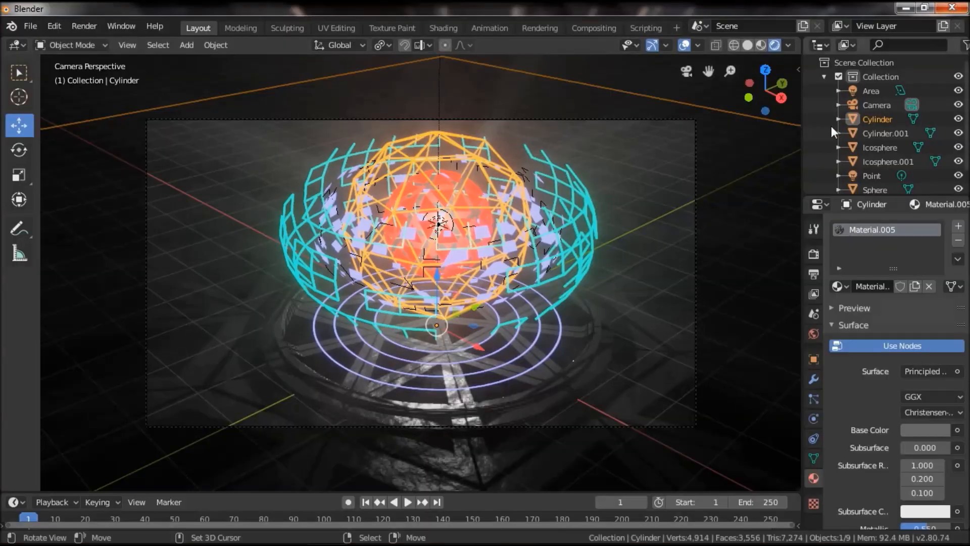
# Switch to the Compositing workspace, enable nodes, and move the Composite node well away from Render Layers.
pyautogui.click(812, 256)
pyautogui.click(813, 275)
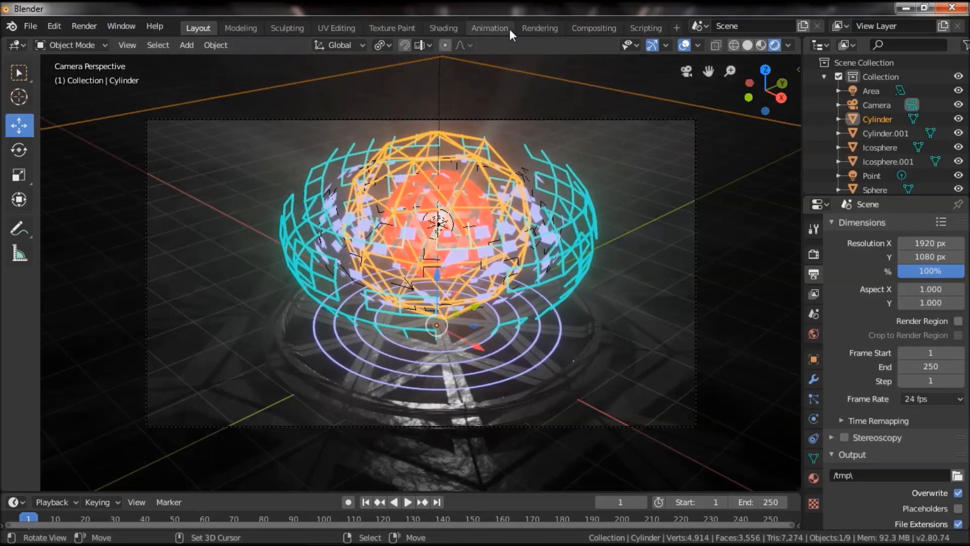
pyautogui.click(594, 29)
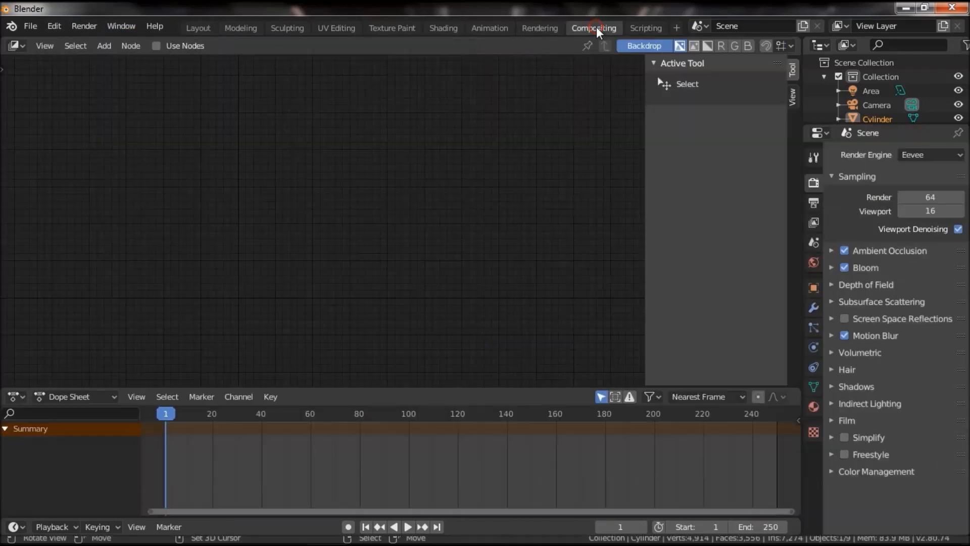
pyautogui.click(155, 46)
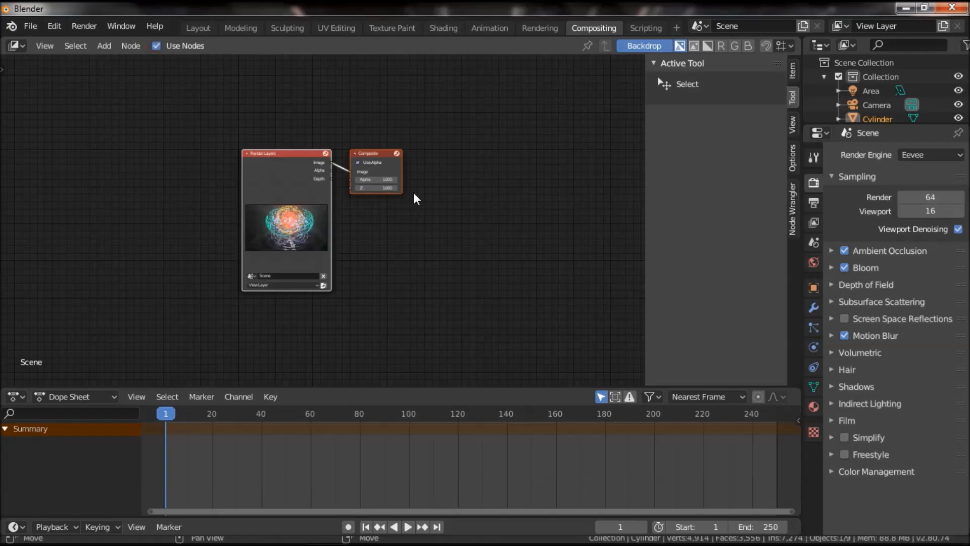
pyautogui.moveTo(379, 156); pyautogui.dragTo(578, 178)
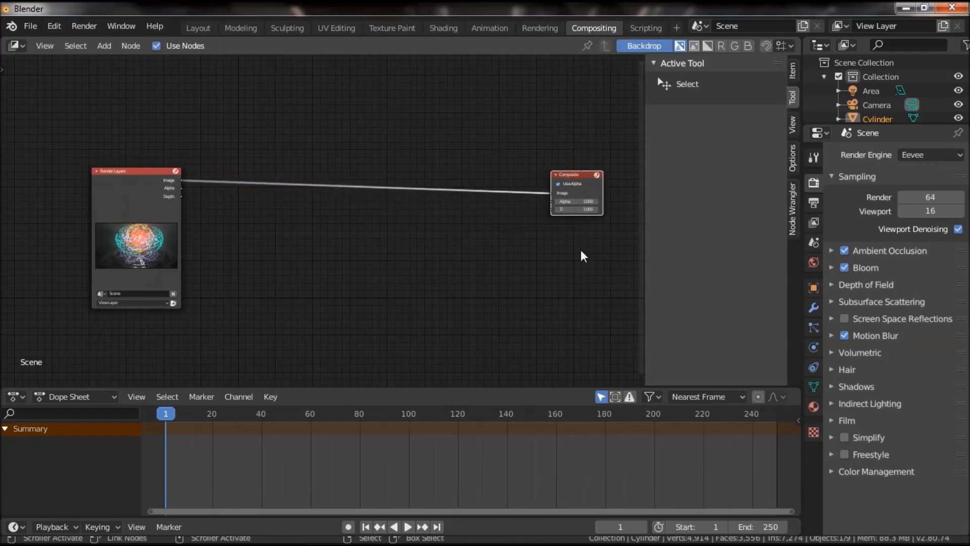
# Hide the sidebar, add a Viewer node below Composite, and feed it from a reroute point on the image link.
pyautogui.press('n')
pyautogui.scroll(3, 653, 269)
pyautogui.hotkey('shift', 'a')
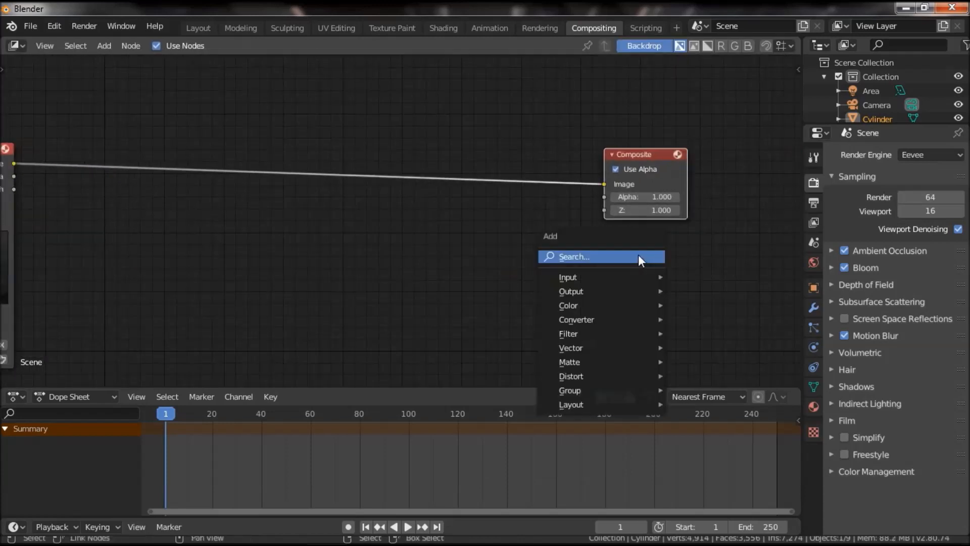
pyautogui.moveTo(590, 292)
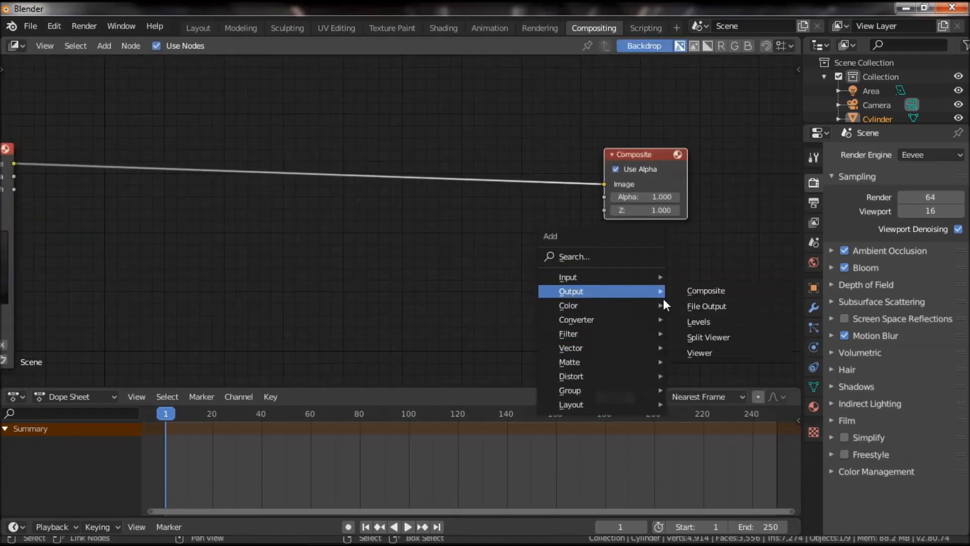
pyautogui.click(706, 351)
pyautogui.click(594, 265)
pyautogui.keyDown('shift'); pyautogui.moveTo(562, 156); pyautogui.dragTo(556, 226, button='right'); pyautogui.keyUp('shift')
pyautogui.moveTo(563, 185); pyautogui.dragTo(606, 262)
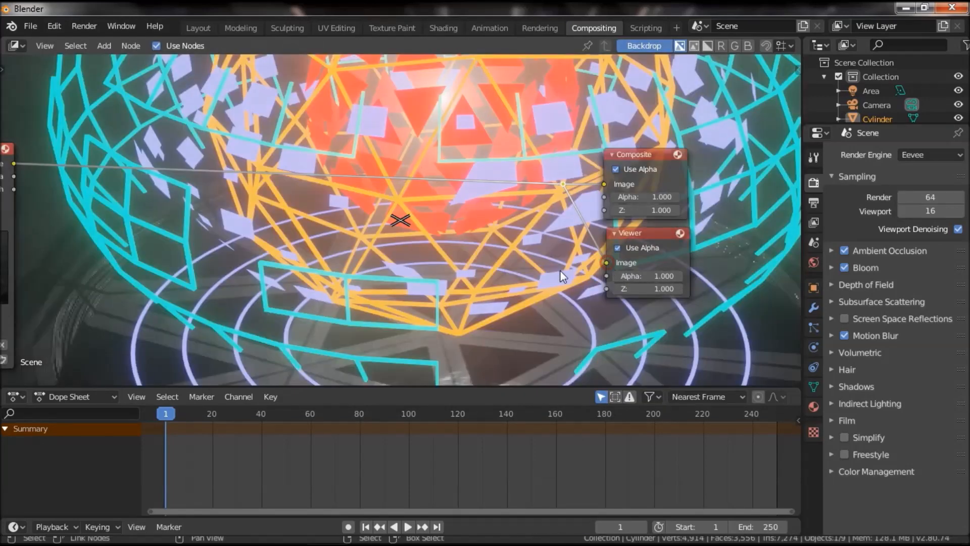
# Fit the backdrop image to the available space in the compositor.
pyautogui.scroll(-1, 466, 258)
pyautogui.click(45, 46)
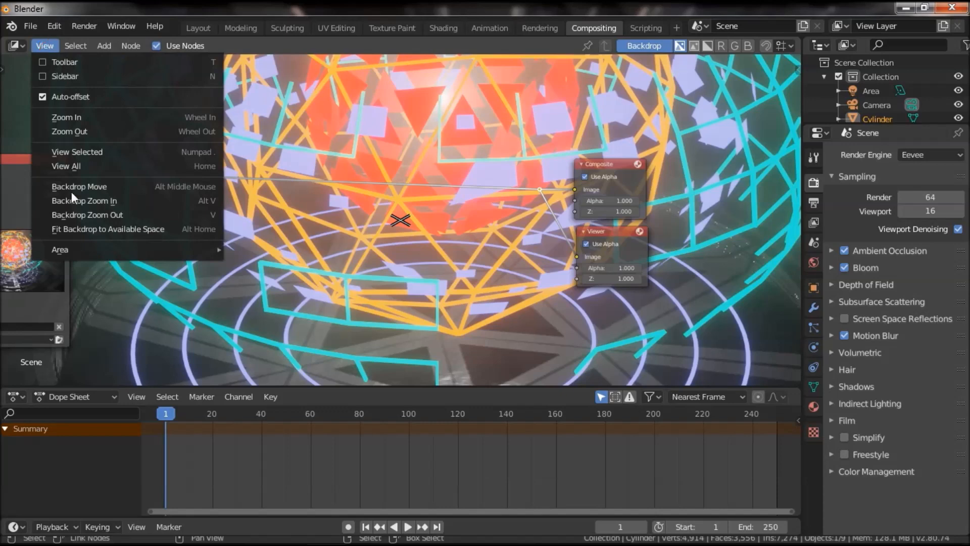
pyautogui.click(89, 229)
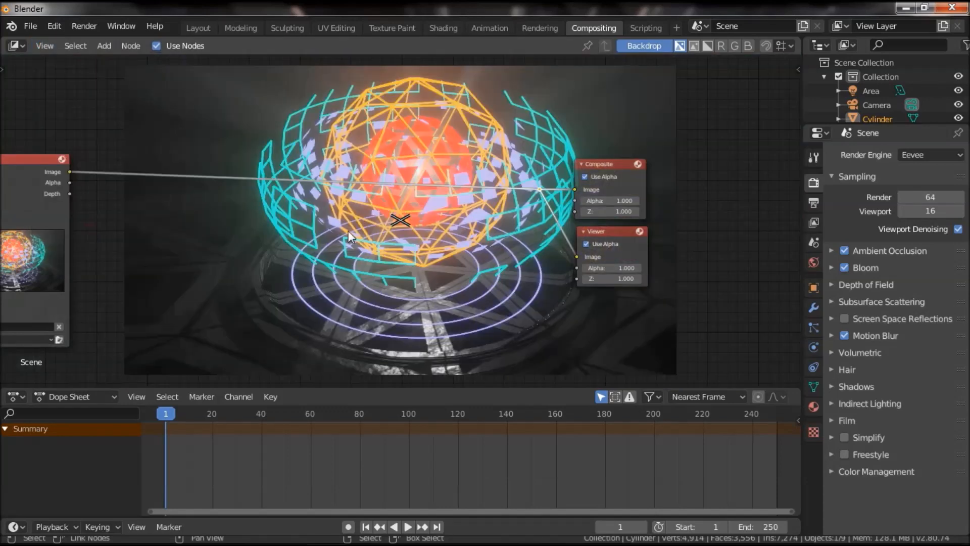
pyautogui.scroll(-2, 357, 245)
pyautogui.scroll(1, 359, 249)
pyautogui.moveTo(347, 269); pyautogui.dragTo(435, 272, button='middle')
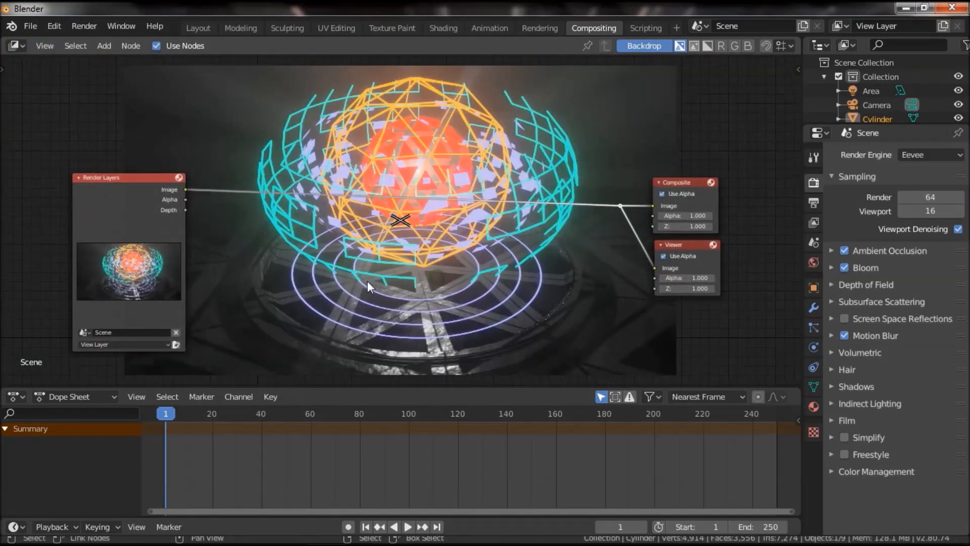
# Insert a Blur node on the image link right after Render Layers and set its X and Y to 2.
pyautogui.scroll(2, 354, 272)
pyautogui.moveTo(282, 239); pyautogui.dragTo(369, 284, button='middle')
pyautogui.hotkey('shift', 'a')
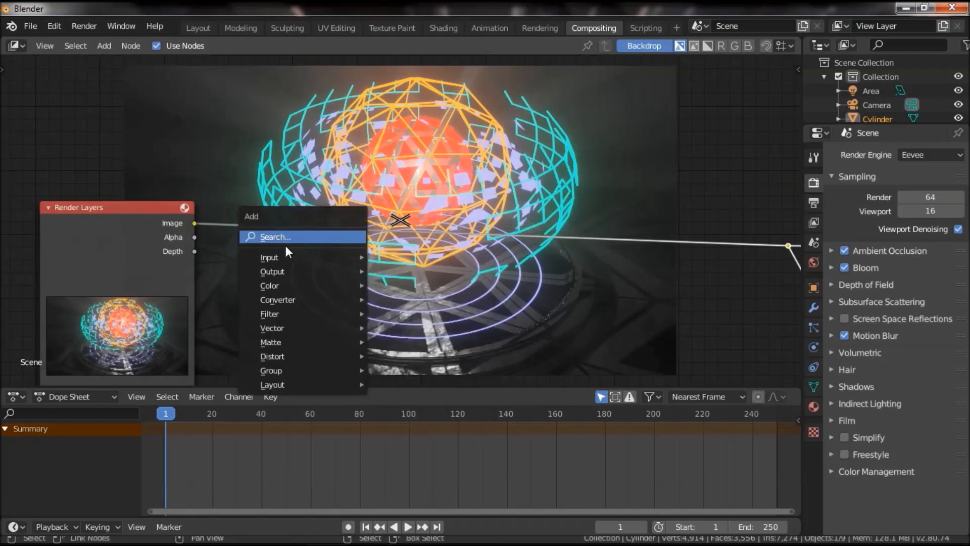
pyautogui.moveTo(290, 314)
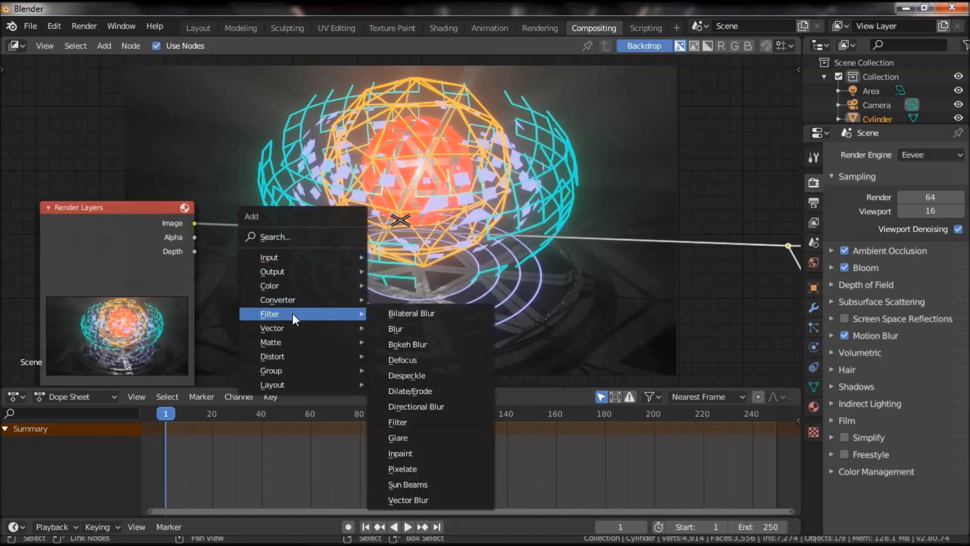
pyautogui.click(392, 329)
pyautogui.click(343, 314)
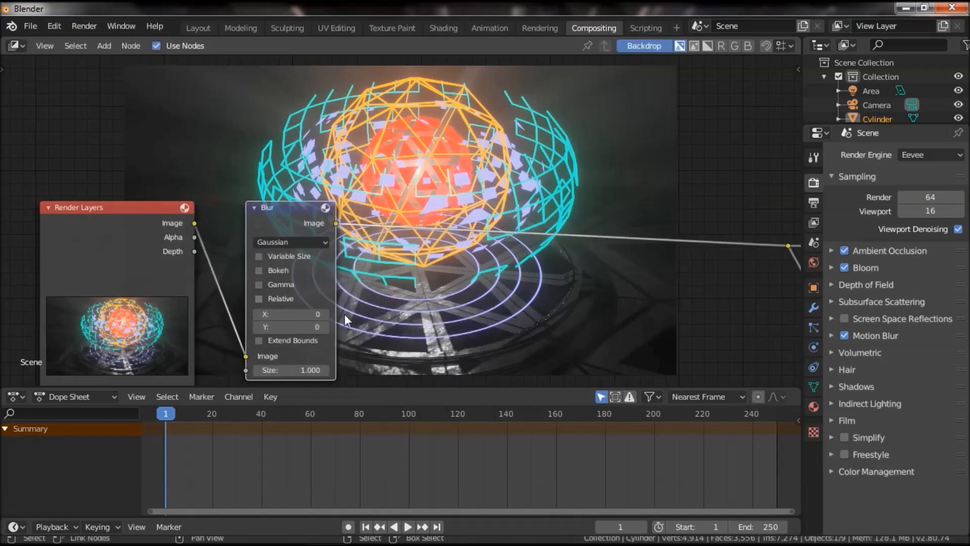
pyautogui.click(323, 314)
pyautogui.click(322, 314)
pyautogui.click(327, 328)
pyautogui.click(327, 327)
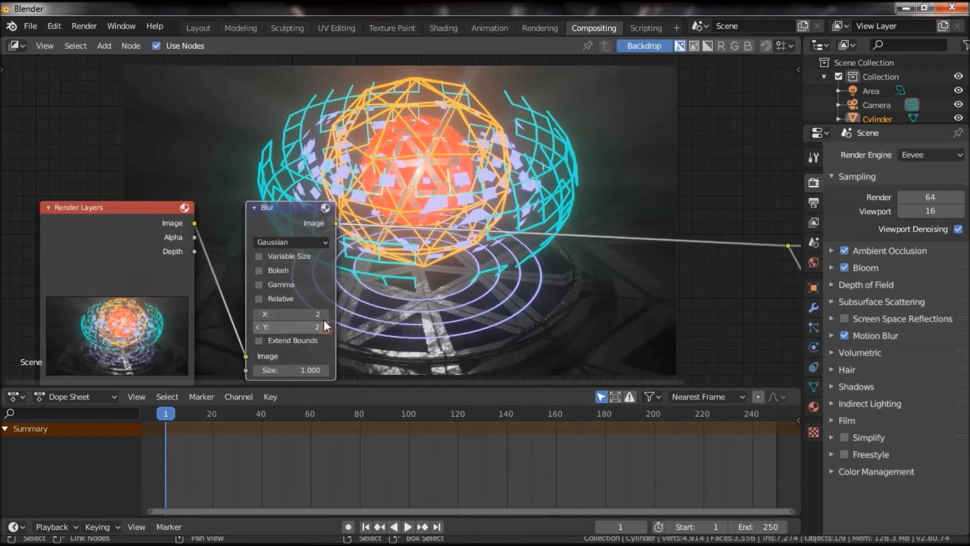
pyautogui.moveTo(291, 211); pyautogui.dragTo(270, 202)
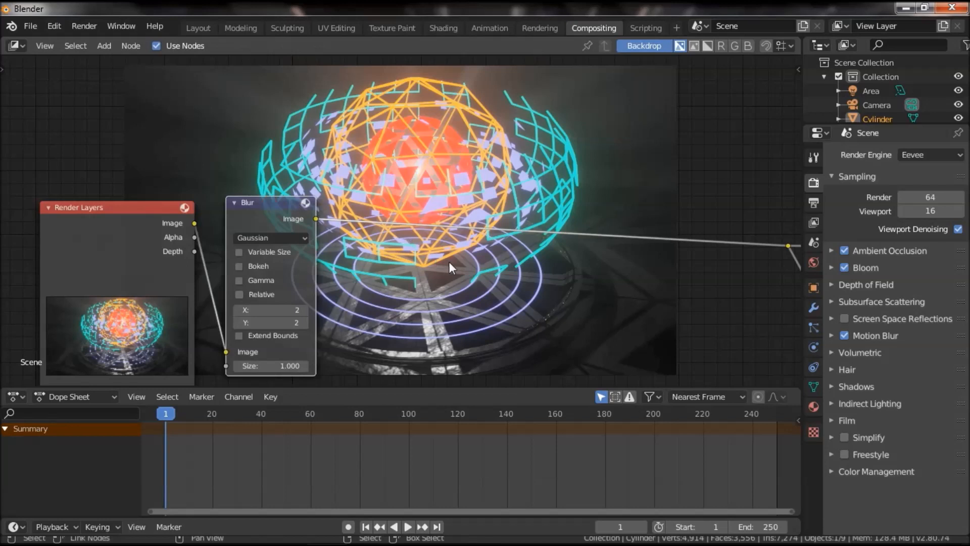
# Insert a Glare node on the image link between the Blur node and the reroute point.
pyautogui.moveTo(449, 262); pyautogui.dragTo(391, 262, button='middle')
pyautogui.hotkey('shift', 'a')
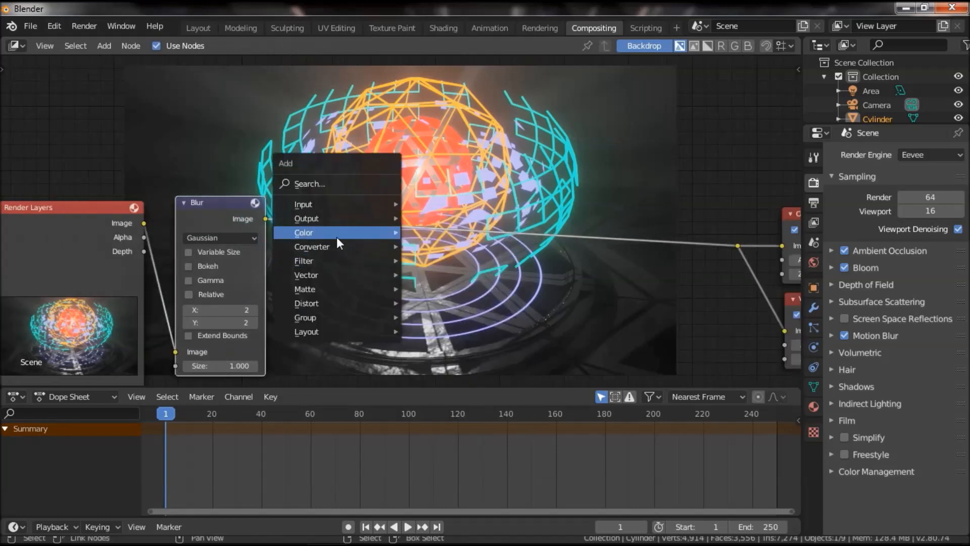
pyautogui.moveTo(329, 260)
pyautogui.click(460, 384)
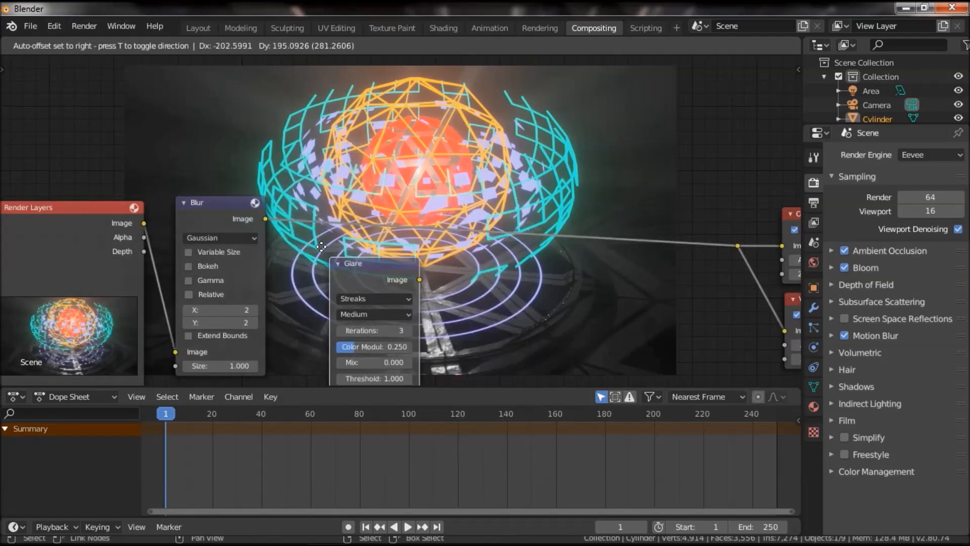
pyautogui.click(334, 208)
pyautogui.moveTo(477, 239); pyautogui.dragTo(447, 218, button='middle')
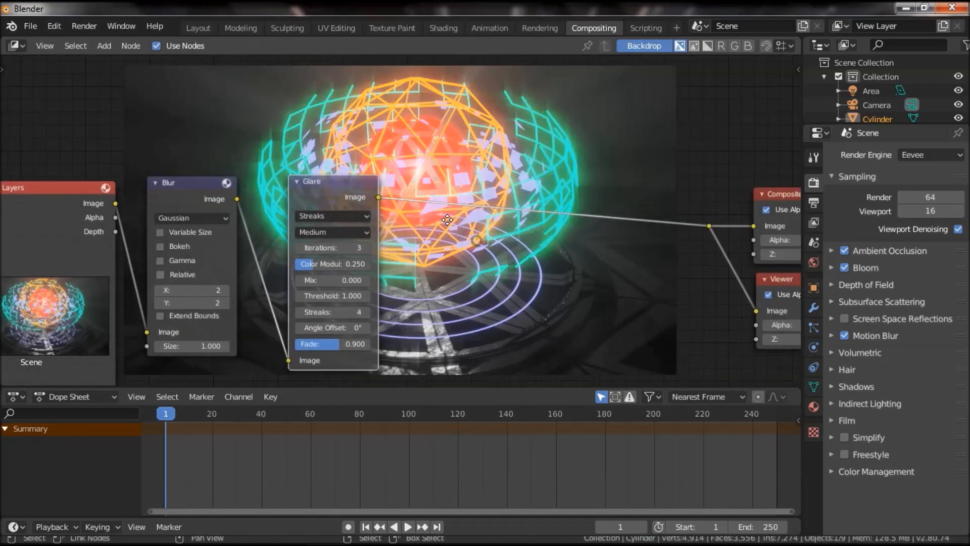
# Duplicate the Glare node, place the copy unlinked beside it, and set the original's Mix to -0.5.
pyautogui.hotkey('shift', 'd')
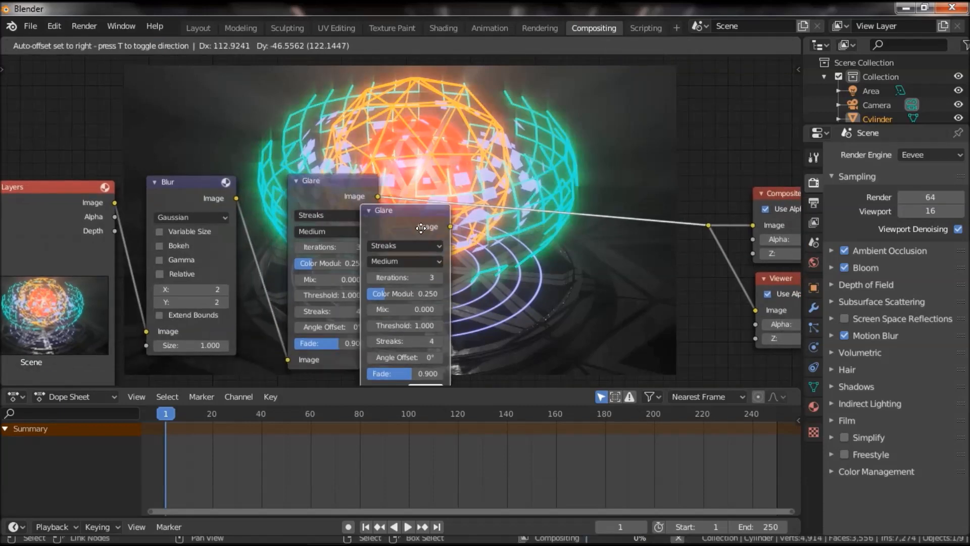
pyautogui.scroll(2, 494, 195)
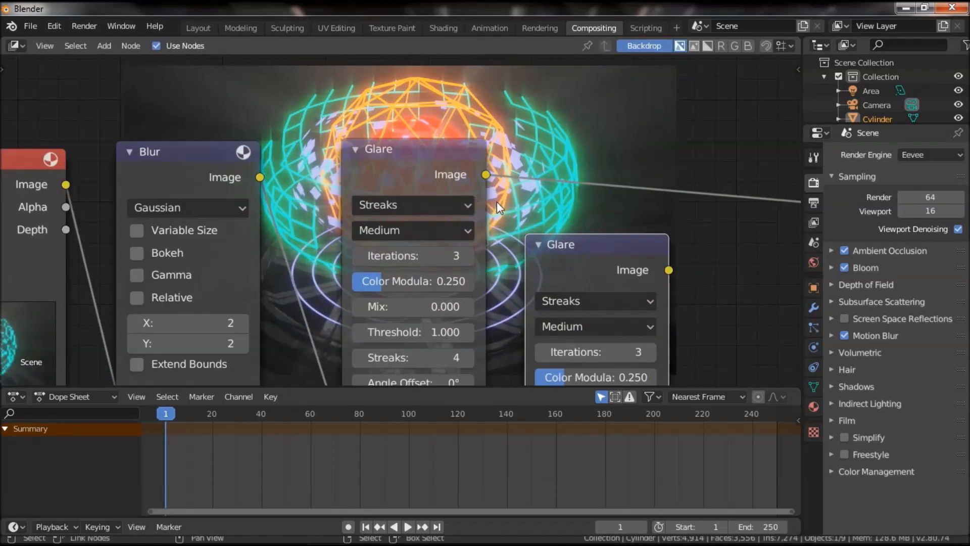
pyautogui.click(485, 168)
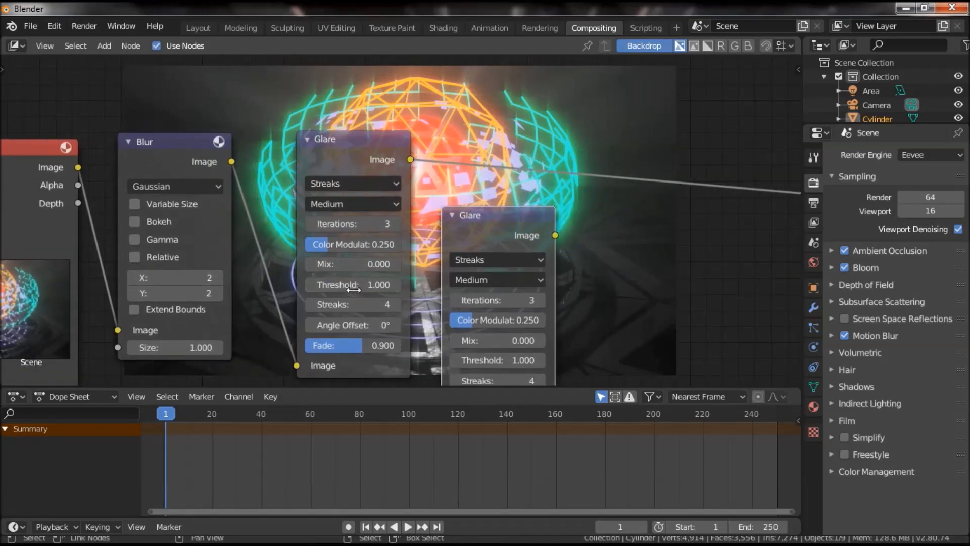
pyautogui.moveTo(332, 263); pyautogui.dragTo(398, 263)
pyautogui.click(397, 264)
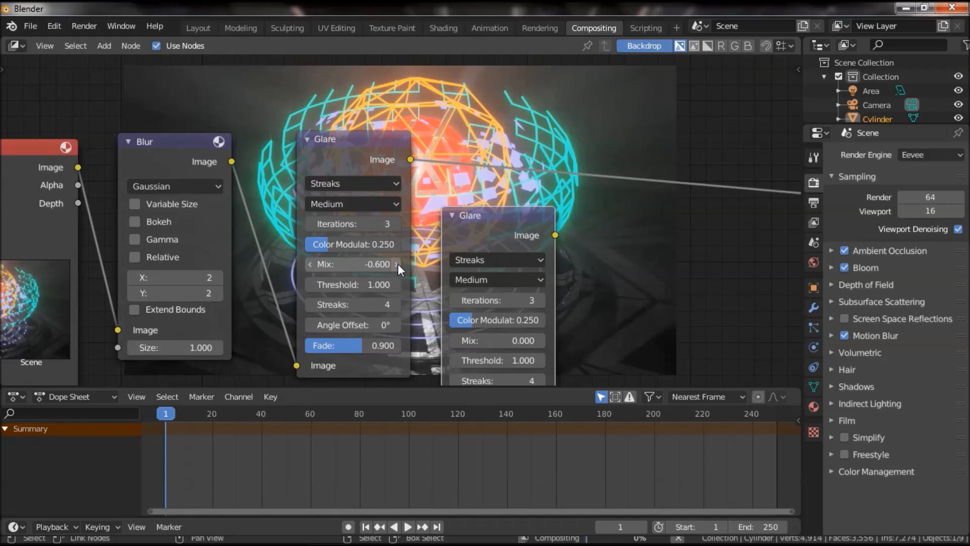
pyautogui.click(397, 263)
# Insert the duplicated Glare node on the link after the first one and change its glare type to Ghosts.
pyautogui.moveTo(609, 285); pyautogui.dragTo(569, 223, button='middle')
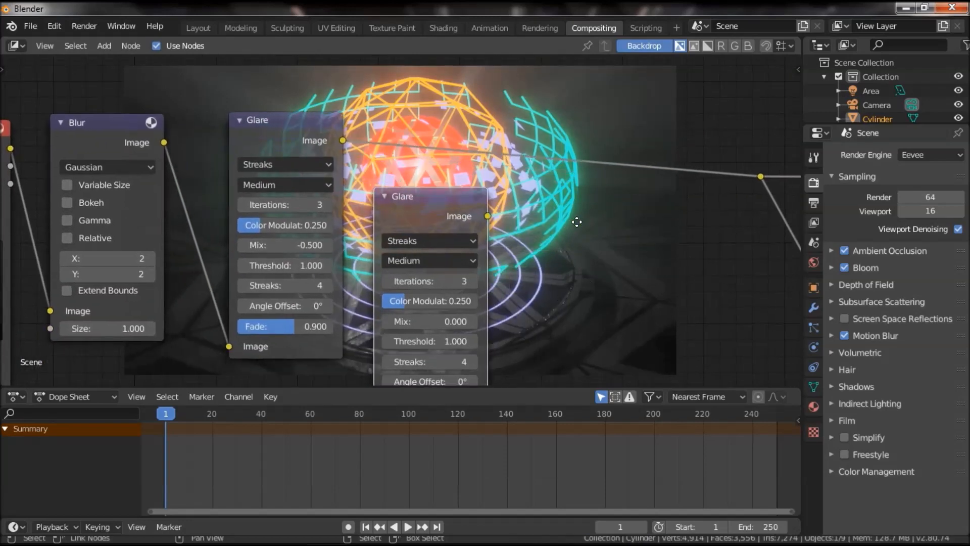
pyautogui.scroll(1, 570, 222)
pyautogui.moveTo(431, 219); pyautogui.dragTo(468, 143)
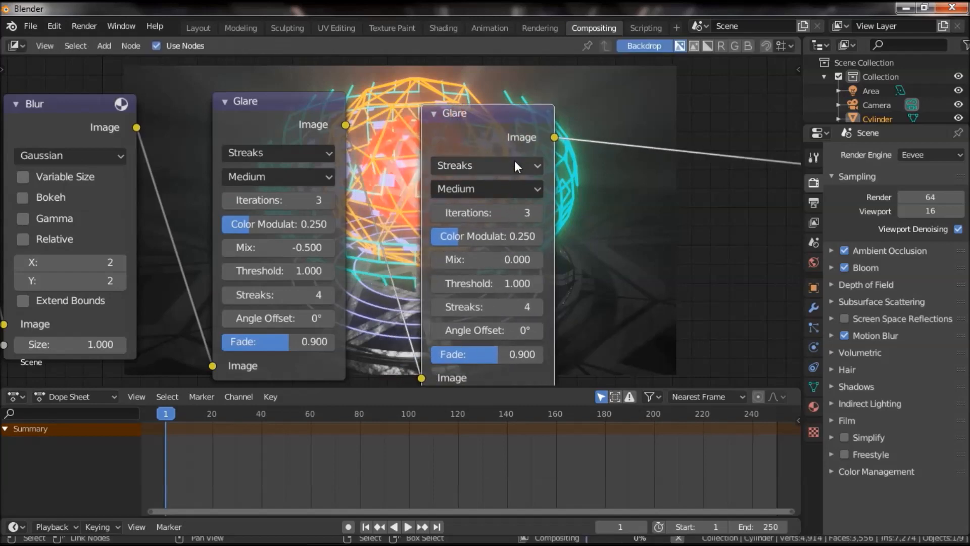
pyautogui.scroll(-2, 626, 216)
pyautogui.moveTo(626, 216); pyautogui.dragTo(401, 270, button='middle')
pyautogui.scroll(1, 401, 271)
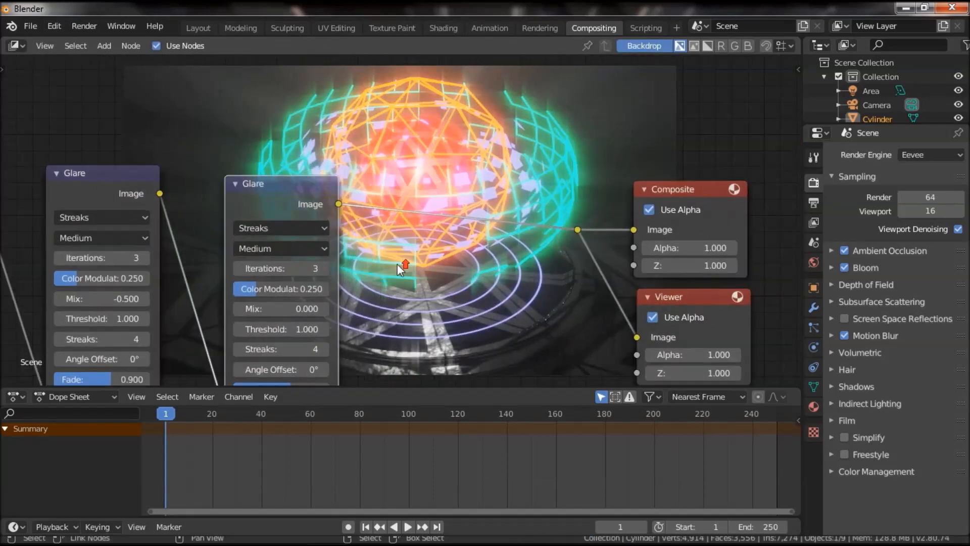
pyautogui.click(290, 232)
pyautogui.click(274, 244)
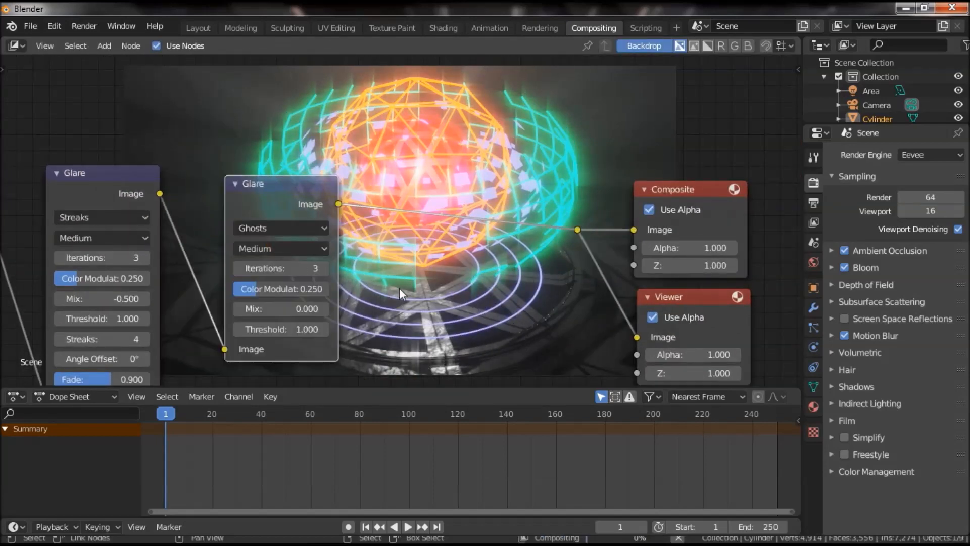
# Set the Mix of the Ghosts Glare node to -0.7.
pyautogui.scroll(2, 397, 280)
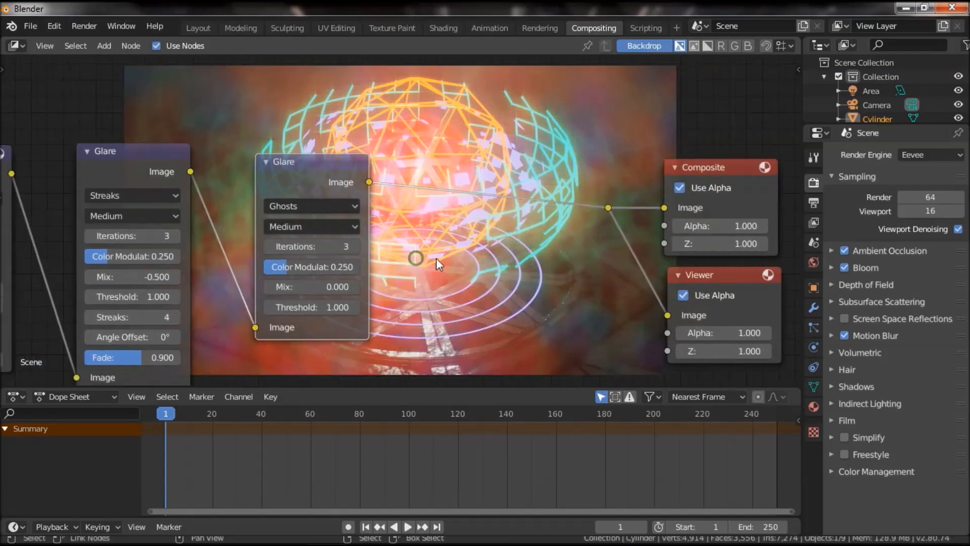
pyautogui.scroll(2, 418, 287)
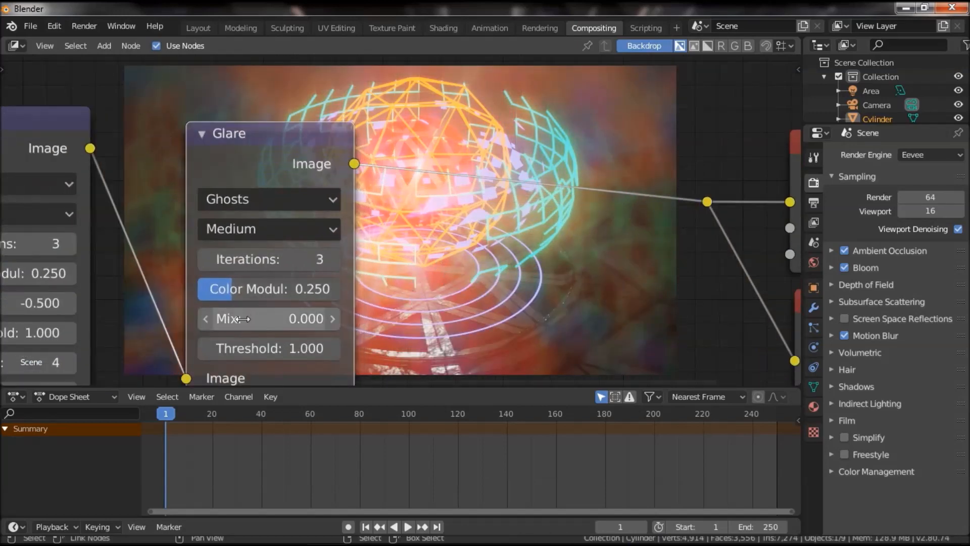
pyautogui.moveTo(246, 318); pyautogui.dragTo(151, 319)
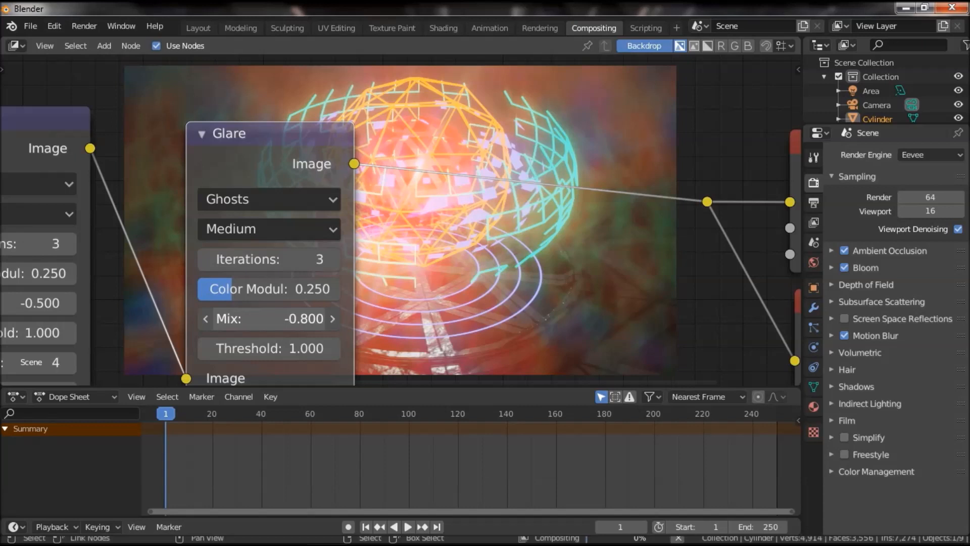
pyautogui.moveTo(217, 318); pyautogui.dragTo(260, 321)
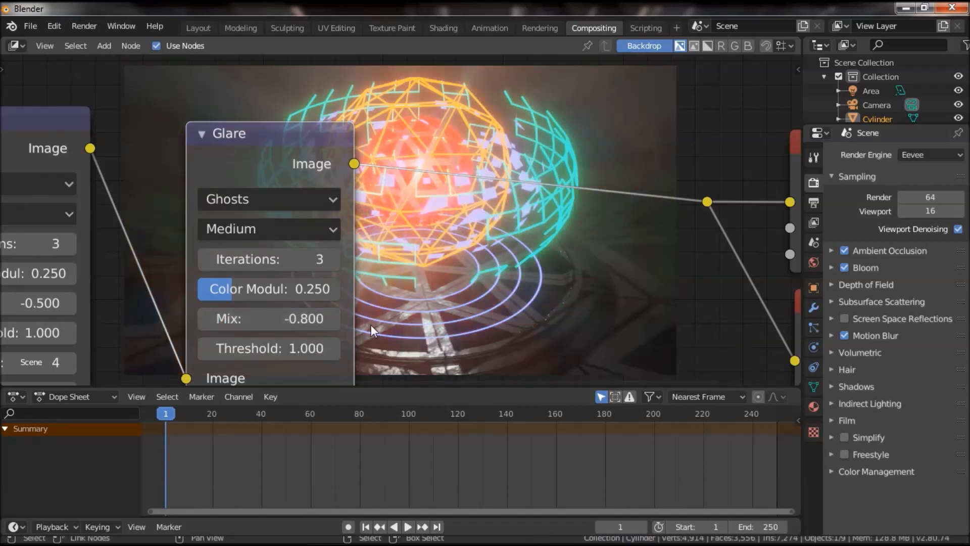
pyautogui.click(332, 318)
# Insert an RGB Curves node on the image link between the Ghosts Glare node and the reroute point.
pyautogui.moveTo(524, 266); pyautogui.dragTo(462, 268, button='middle')
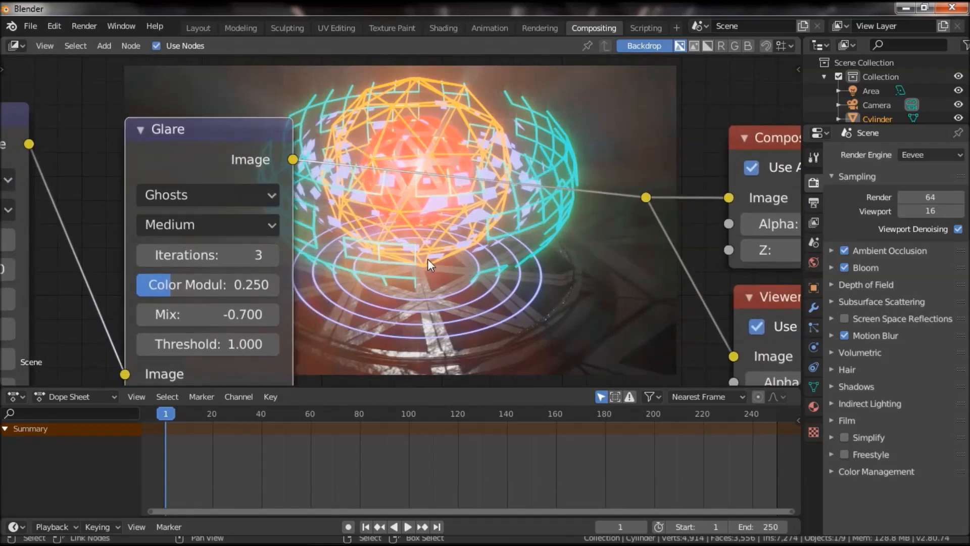
pyautogui.scroll(-2, 438, 253)
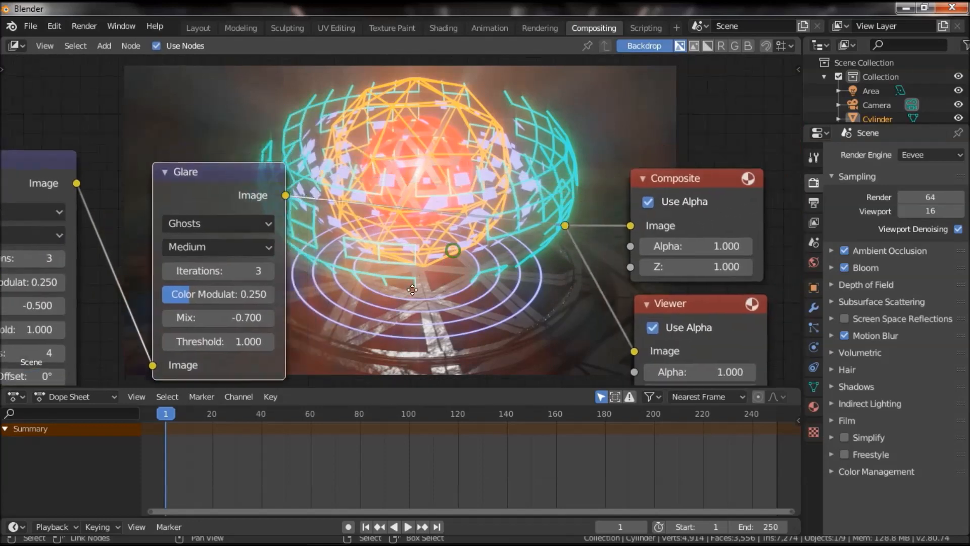
pyautogui.hotkey('shift', 'a')
pyautogui.moveTo(393, 270)
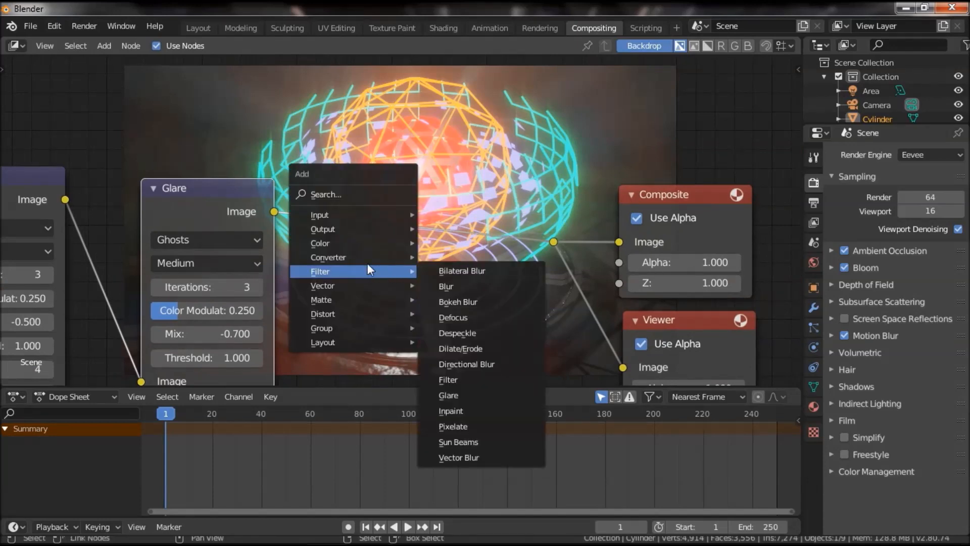
pyautogui.moveTo(365, 259)
pyautogui.moveTo(348, 244)
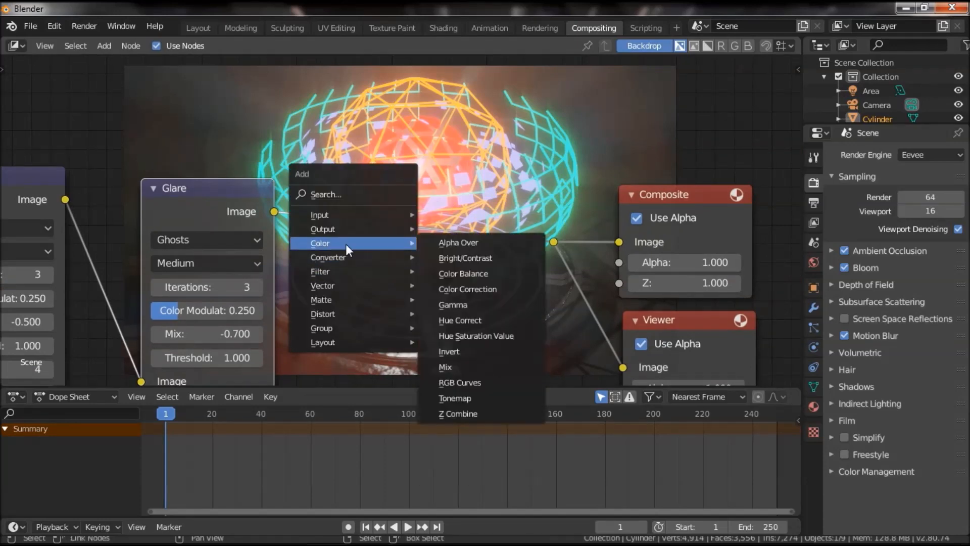
pyautogui.click(481, 383)
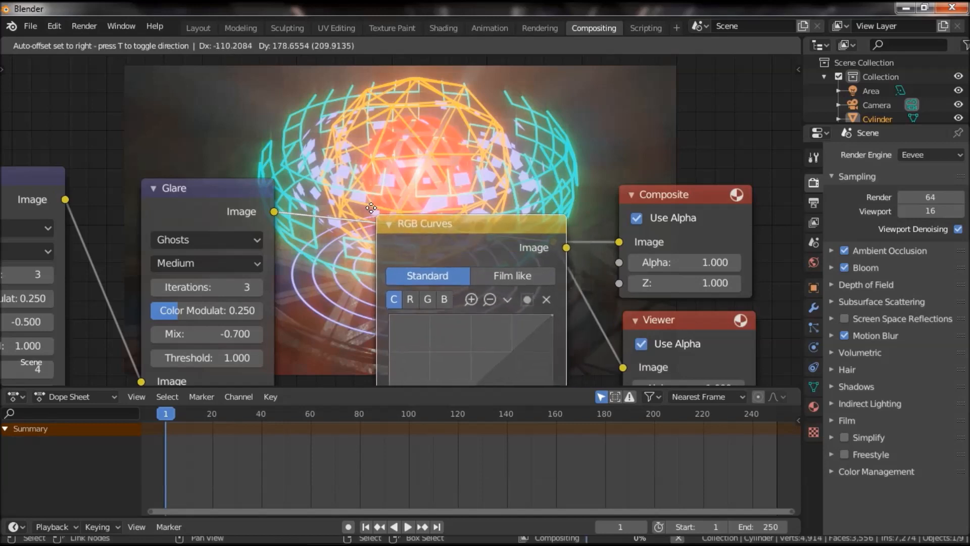
pyautogui.moveTo(403, 137); pyautogui.dragTo(457, 101, button='middle')
pyautogui.scroll(-3, 386, 192)
pyautogui.scroll(4, 396, 222)
pyautogui.moveTo(377, 215); pyautogui.dragTo(380, 246, button='middle')
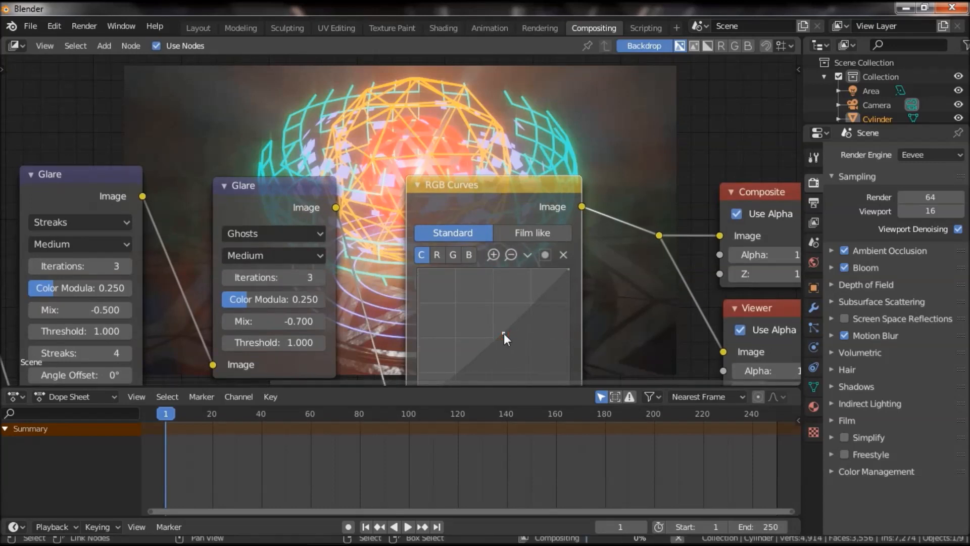
# Shape the blue channel of RGB Curves with points at about X 0.778, Y 0.844 and X 0.267, Y 0.269.
pyautogui.moveTo(624, 273); pyautogui.dragTo(612, 304, button='middle')
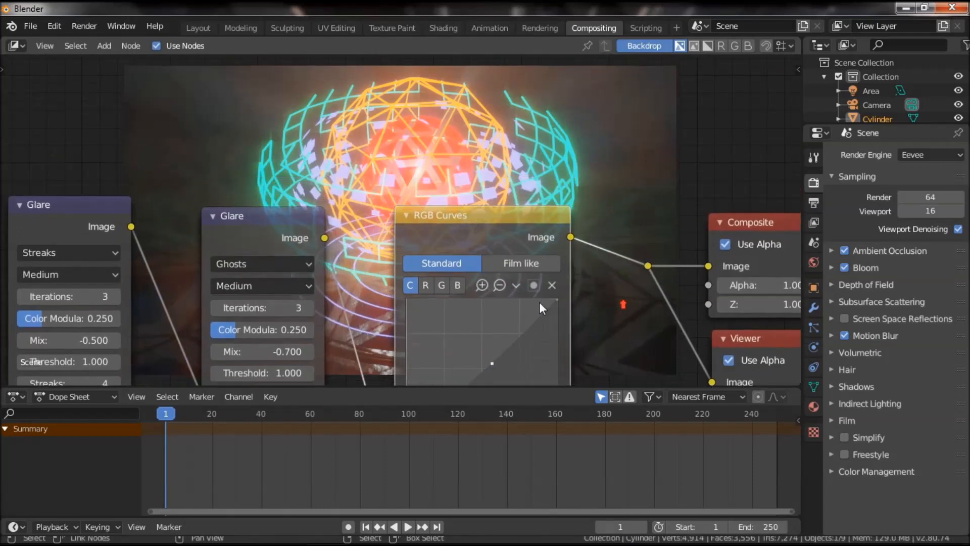
pyautogui.click(458, 287)
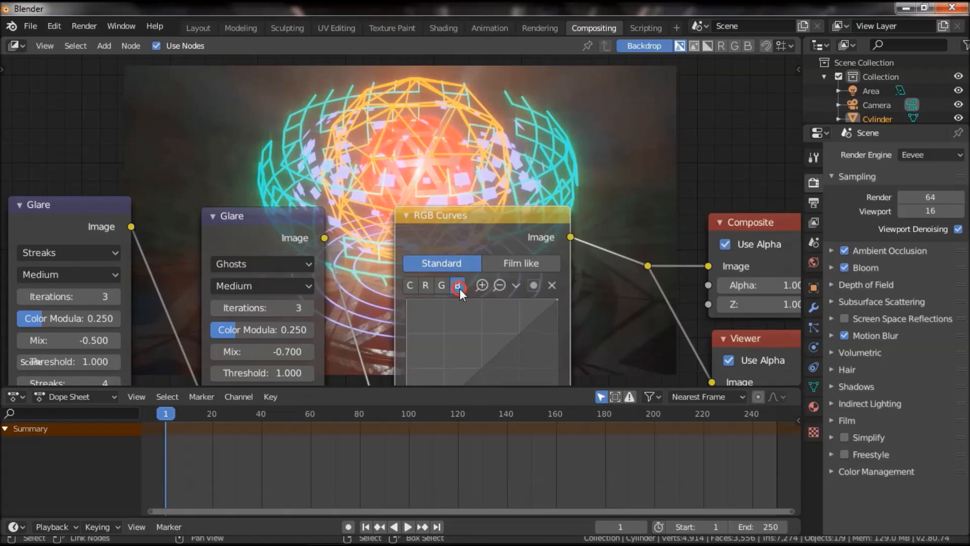
pyautogui.click(524, 320)
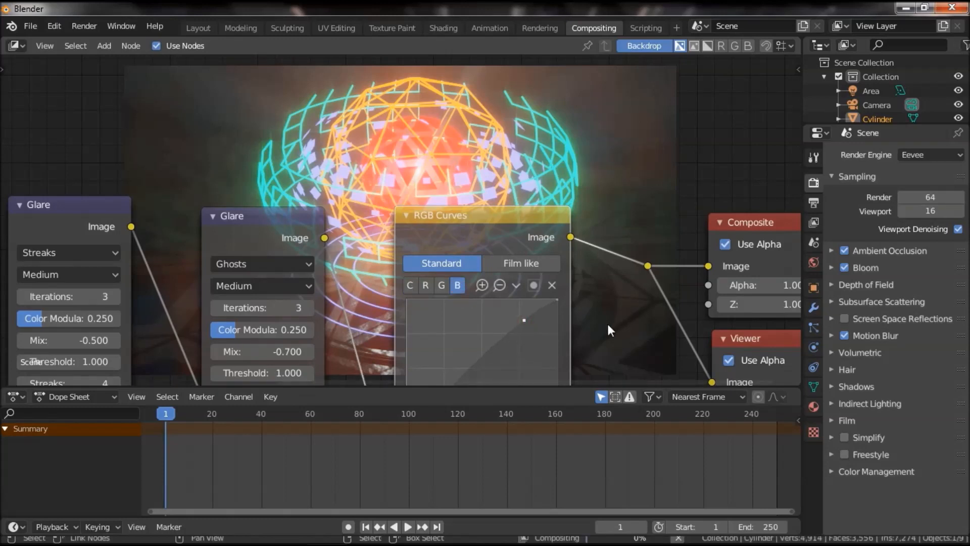
pyautogui.moveTo(604, 328); pyautogui.dragTo(619, 253, button='middle')
pyautogui.scroll(-2, 618, 265)
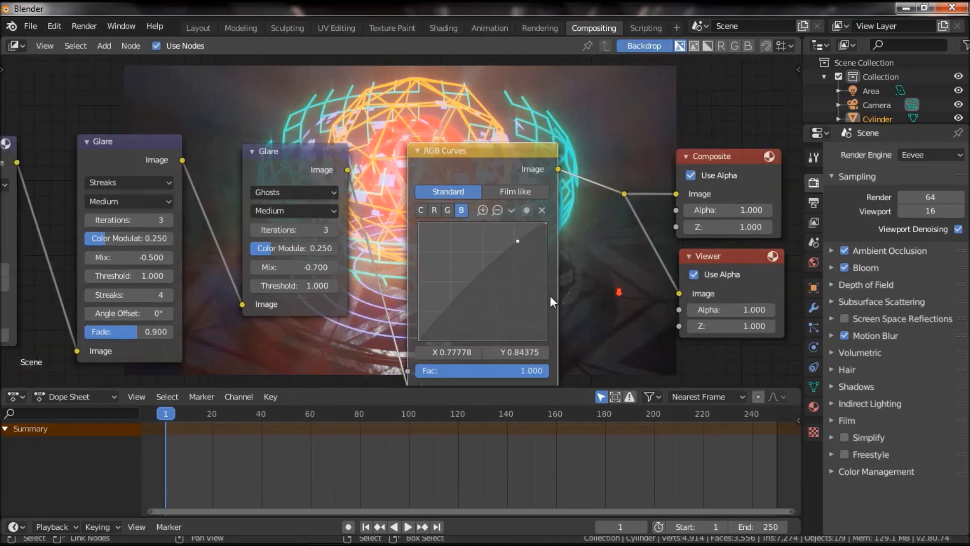
pyautogui.moveTo(449, 313); pyautogui.dragTo(452, 314)
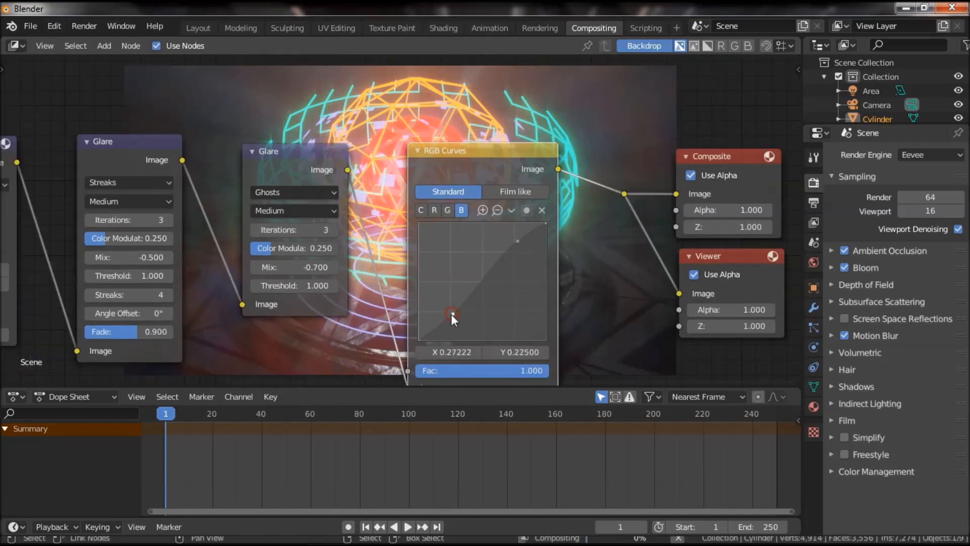
pyautogui.moveTo(584, 240)
pyautogui.mouseDown(button='middle')
pyautogui.moveTo(551, 337)
pyautogui.moveTo(572, 240)
pyautogui.mouseUp(button='middle')
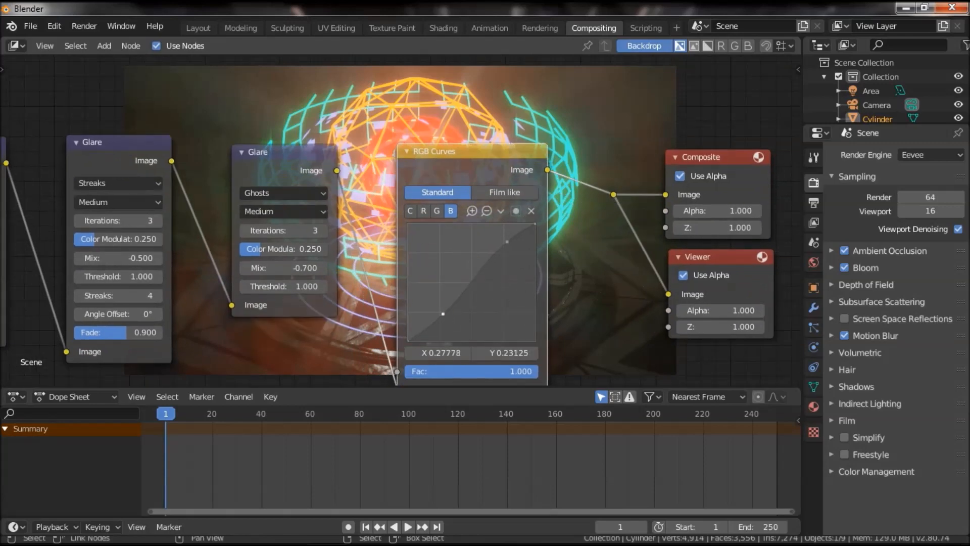
pyautogui.click(441, 309)
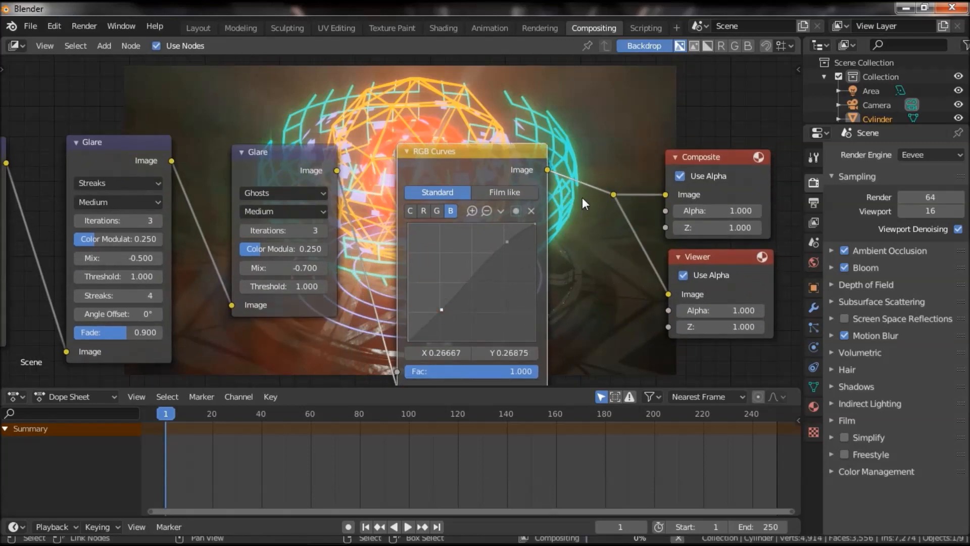
# Review the complete node chain over the backdrop and render the current frame as an image.
pyautogui.moveTo(578, 214); pyautogui.dragTo(561, 278, button='middle')
pyautogui.moveTo(547, 381); pyautogui.dragTo(519, 210, button='middle')
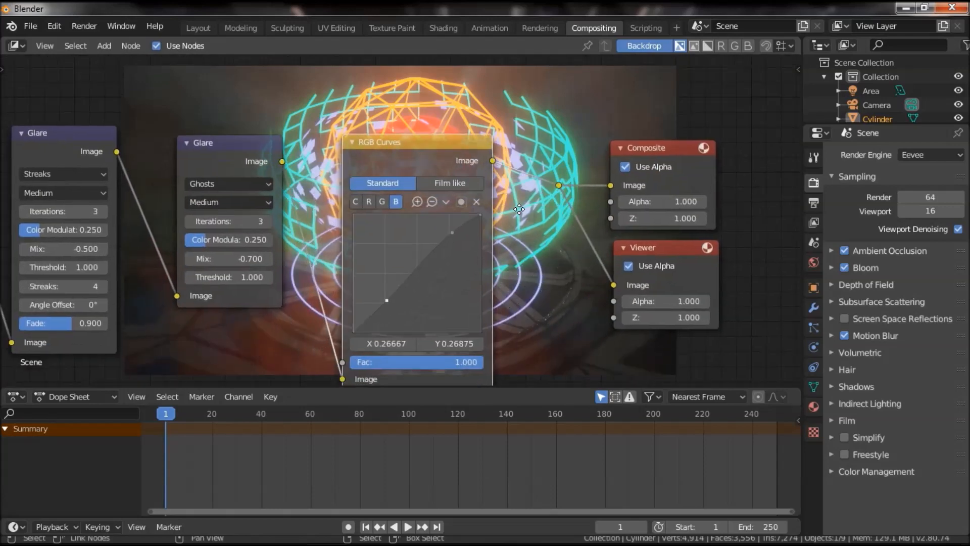
pyautogui.moveTo(545, 264); pyautogui.dragTo(532, 227, button='middle')
pyautogui.scroll(-4, 508, 238)
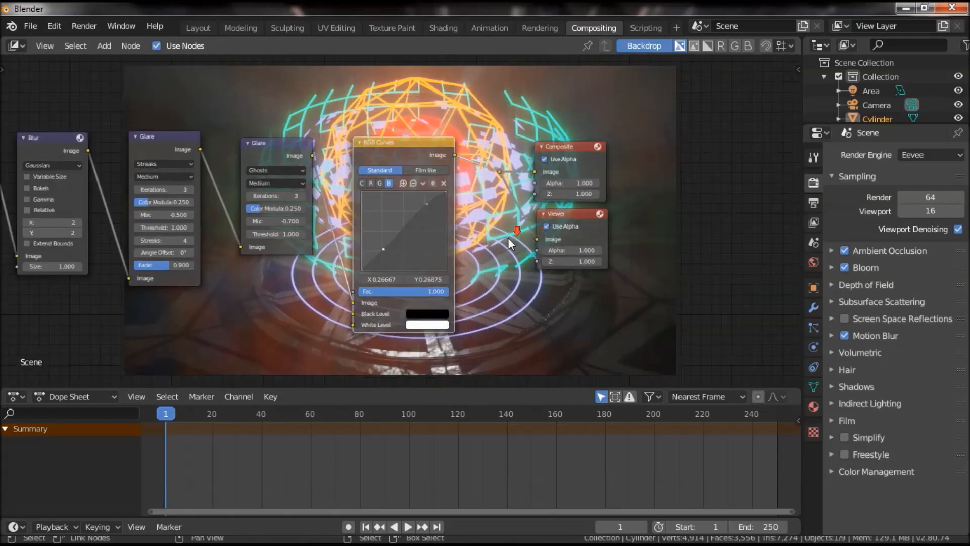
pyautogui.moveTo(455, 197); pyautogui.dragTo(517, 178, button='middle')
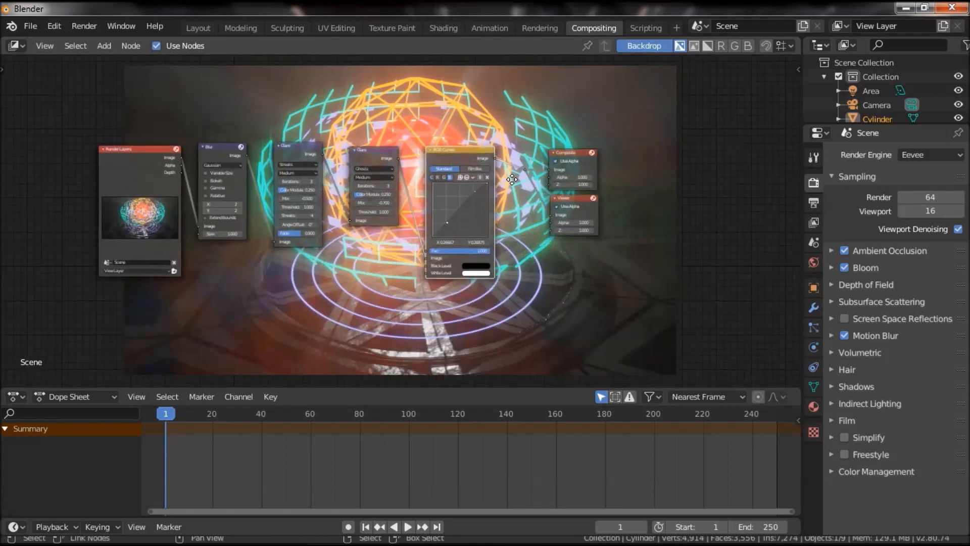
pyautogui.scroll(2, 563, 226)
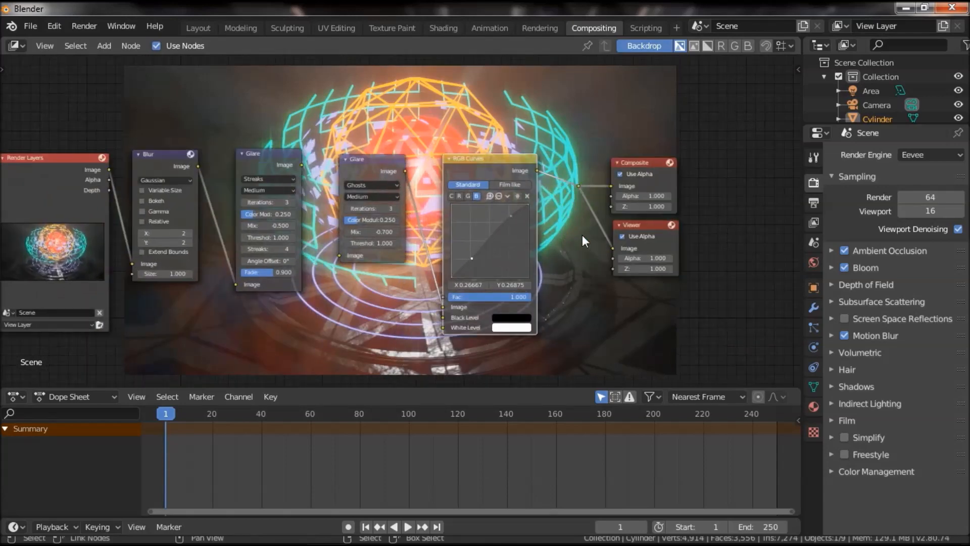
pyautogui.click(83, 26)
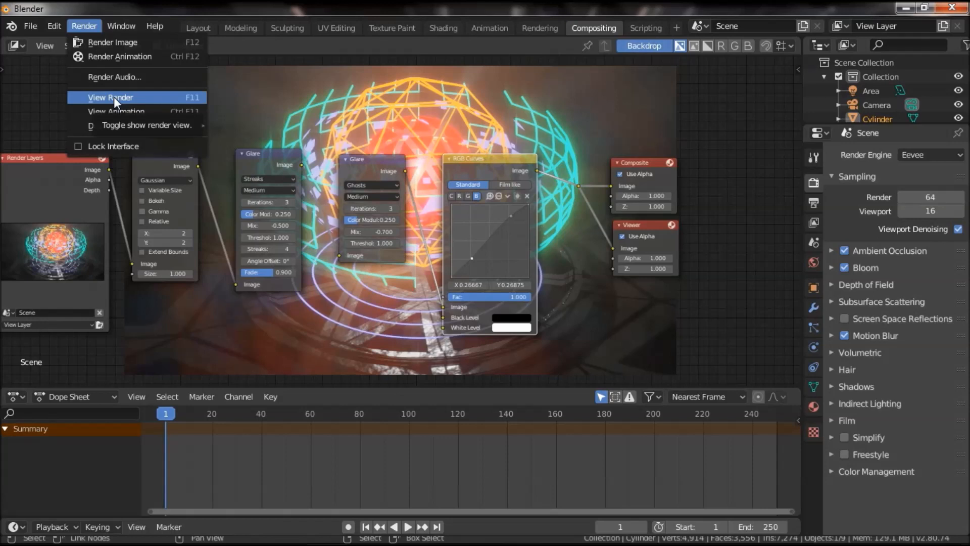
pyautogui.click(120, 42)
pyautogui.press('Escape')
pyautogui.click(85, 26)
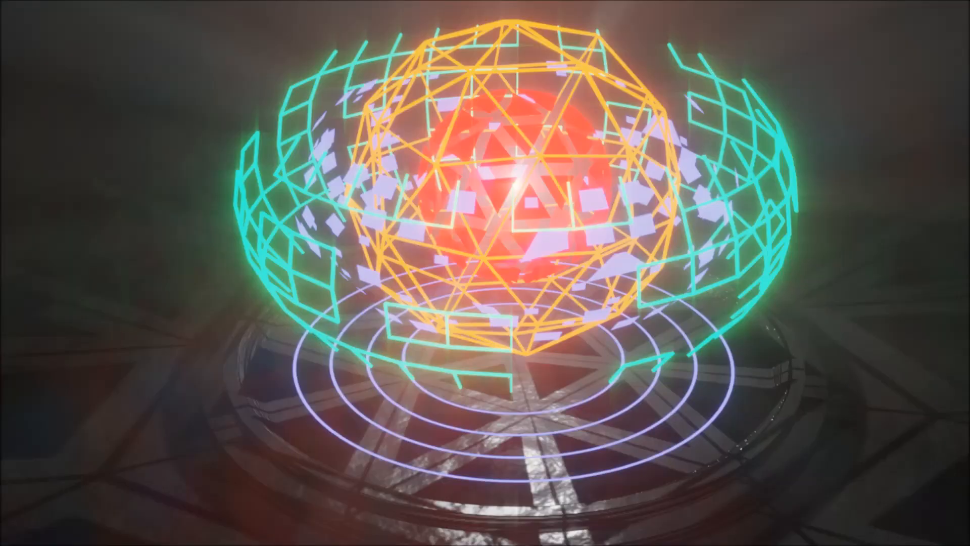